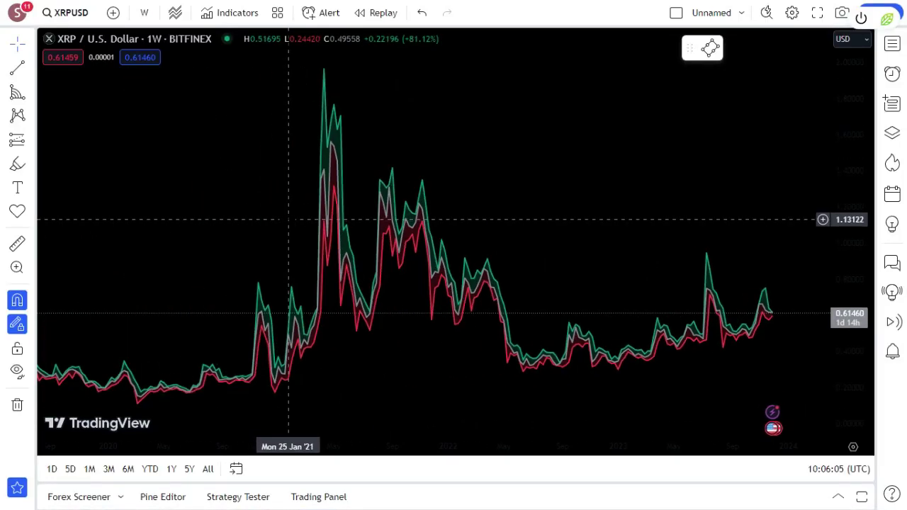
# Draw a zigzag path through the 2021 high, 2023 peak and late-2023 low, ending in an arrow
pyautogui.scroll(-4, 288, 219)
pyautogui.scroll(6, 288, 219)
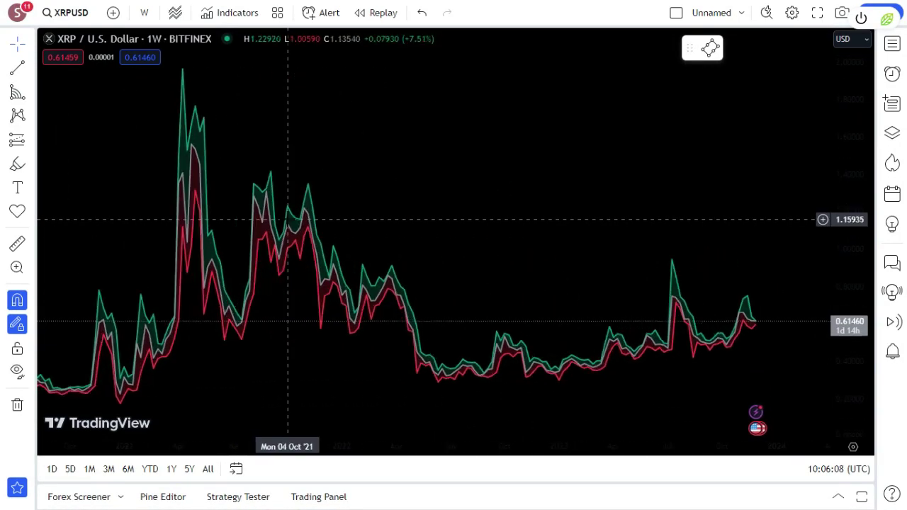
pyautogui.scroll(-8, 288, 219)
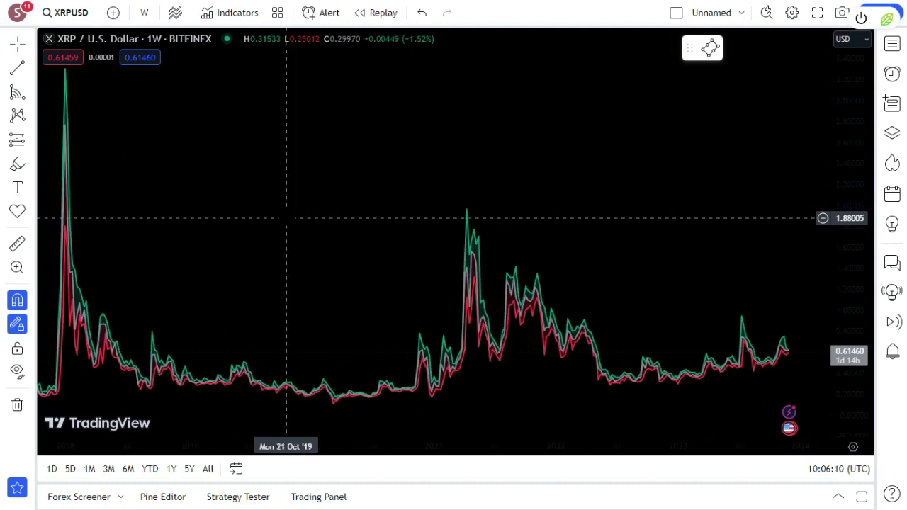
pyautogui.scroll(3, 287, 219)
pyautogui.scroll(6, 288, 219)
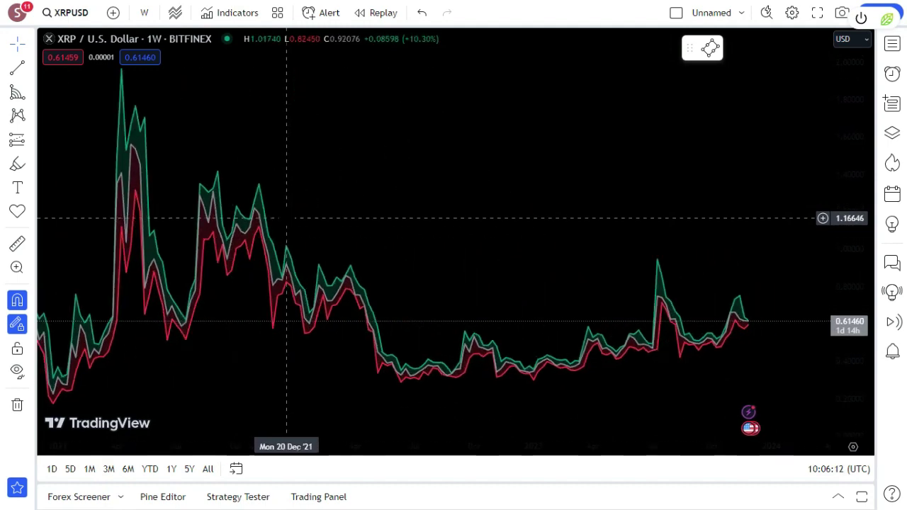
pyautogui.scroll(-6, 288, 219)
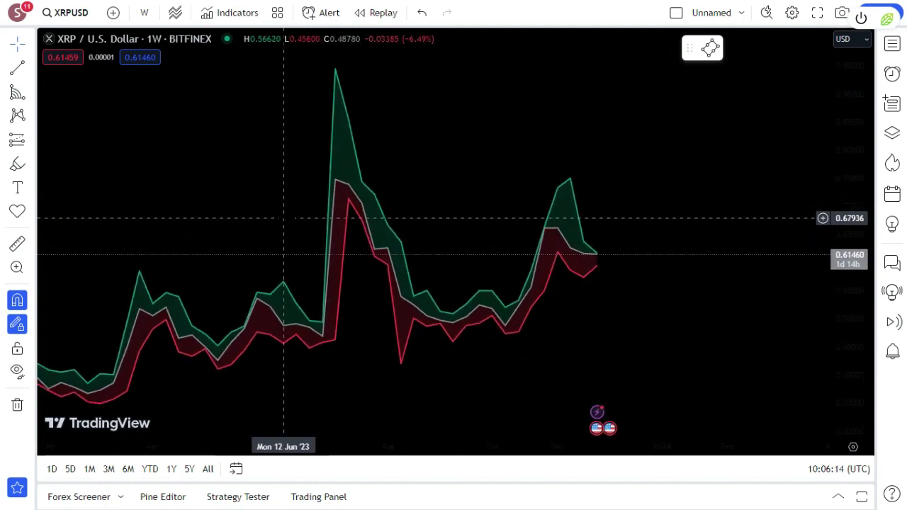
pyautogui.scroll(-4, 285, 218)
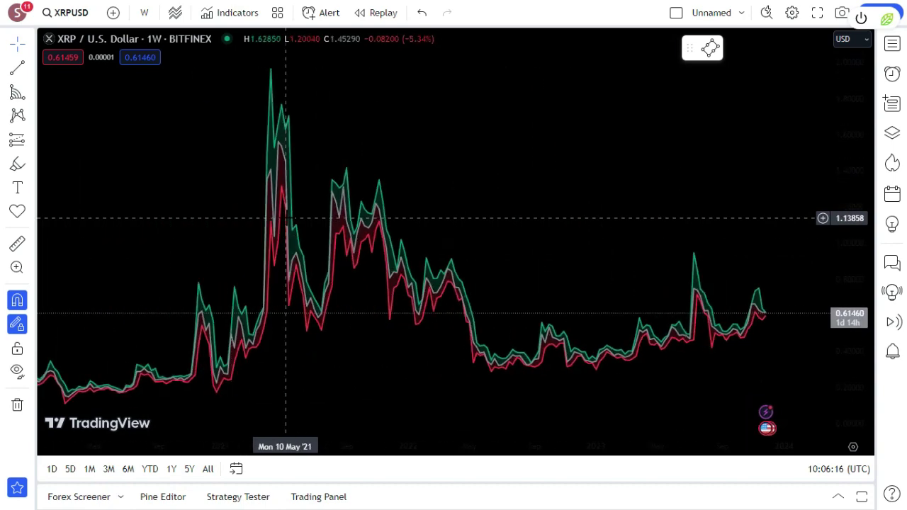
pyautogui.scroll(5, 287, 218)
pyautogui.scroll(-6, 288, 218)
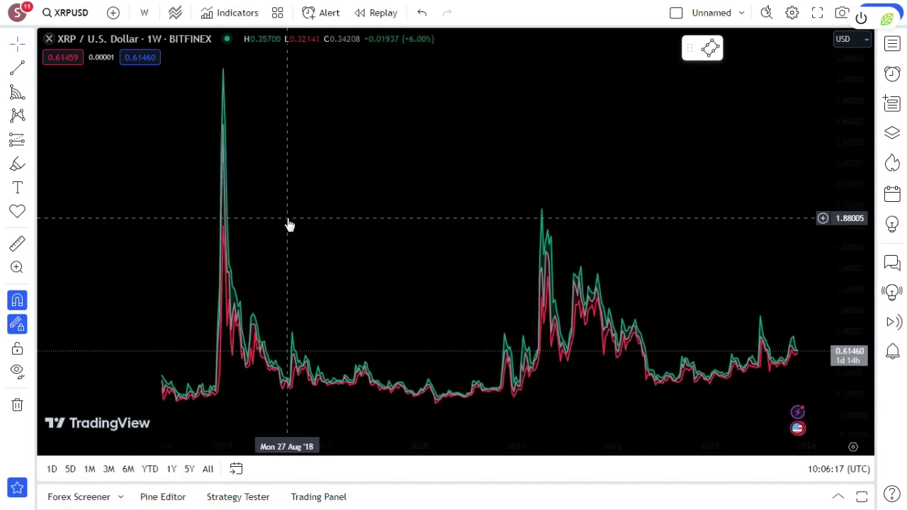
pyautogui.scroll(2, 290, 218)
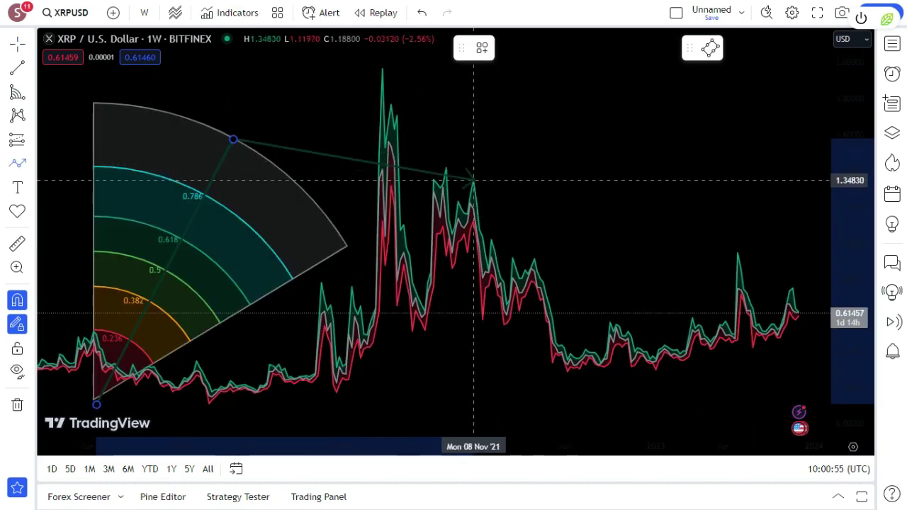
pyautogui.click(446, 130)
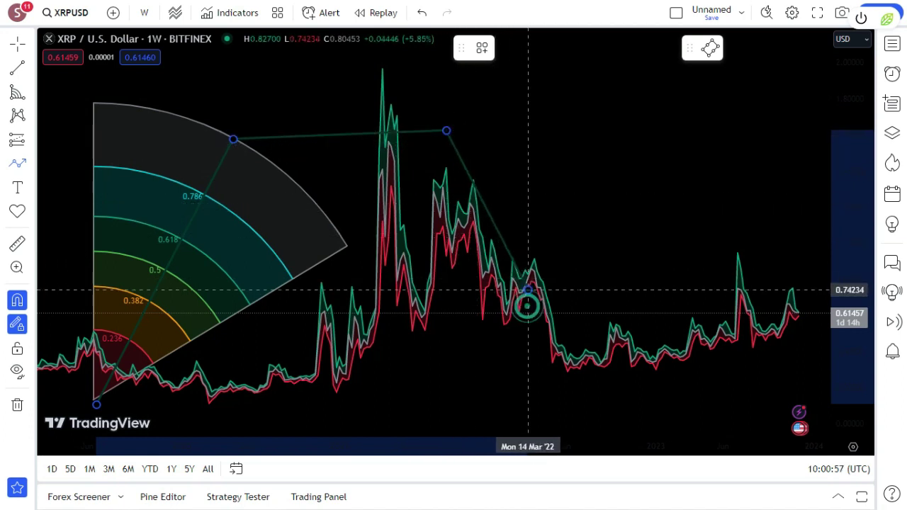
pyautogui.click(695, 215)
pyautogui.click(759, 397)
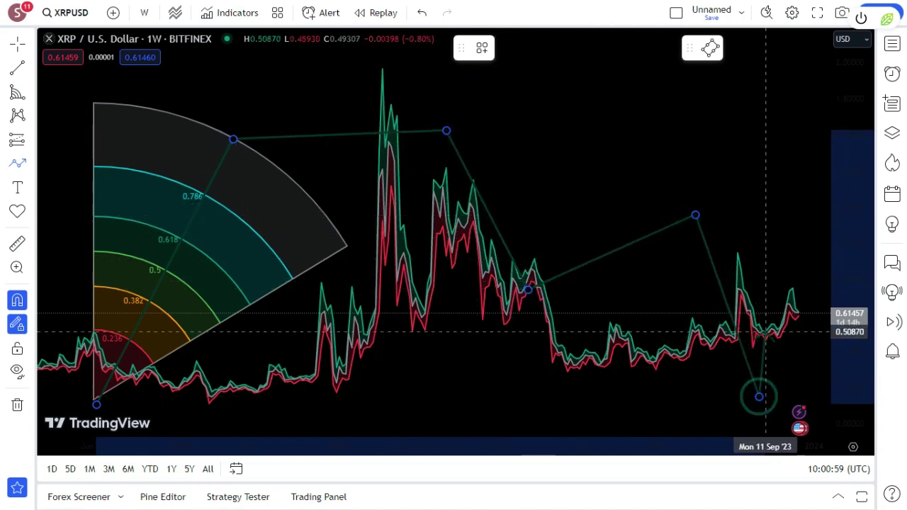
pyautogui.doubleClick(816, 147)
# Recolour the zigzag path's line yellow
pyautogui.click(482, 48)
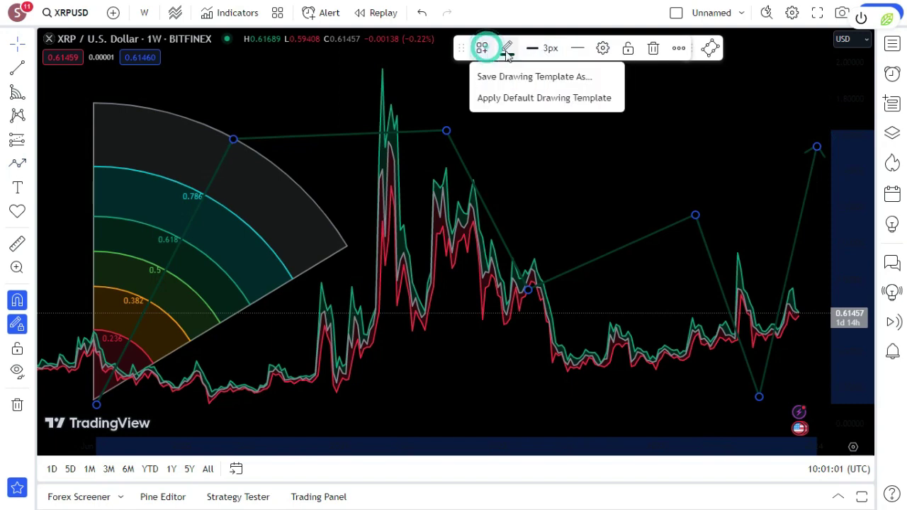
pyautogui.click(507, 47)
pyautogui.click(538, 92)
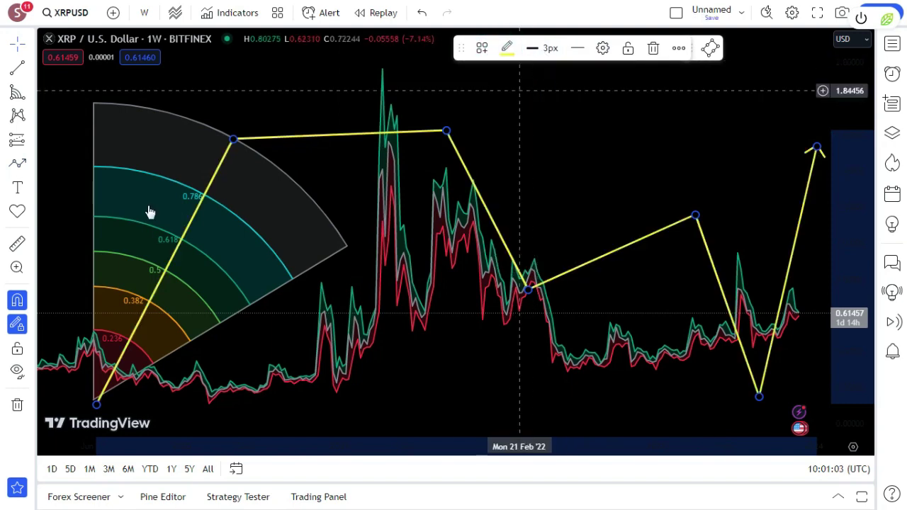
# Place solid circle icons on all six path corners, from the first corner to the lowest trough
pyautogui.click(30, 210)
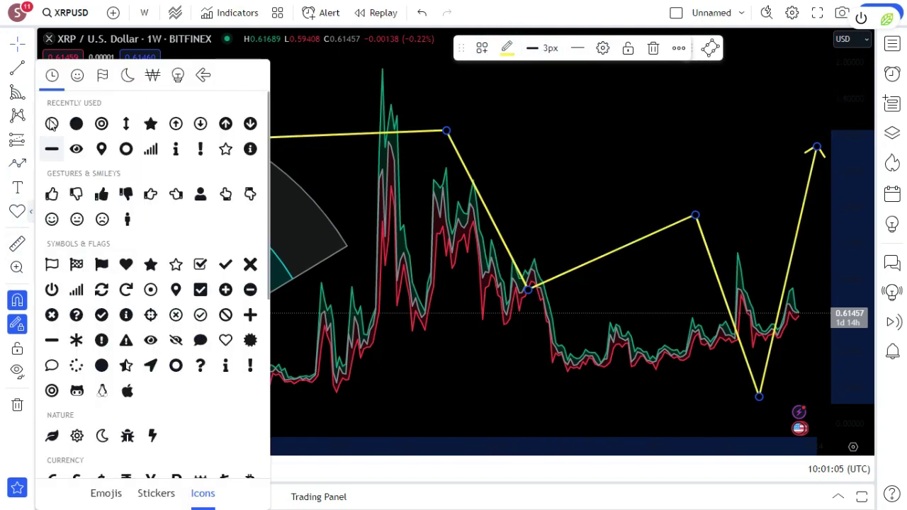
pyautogui.click(77, 125)
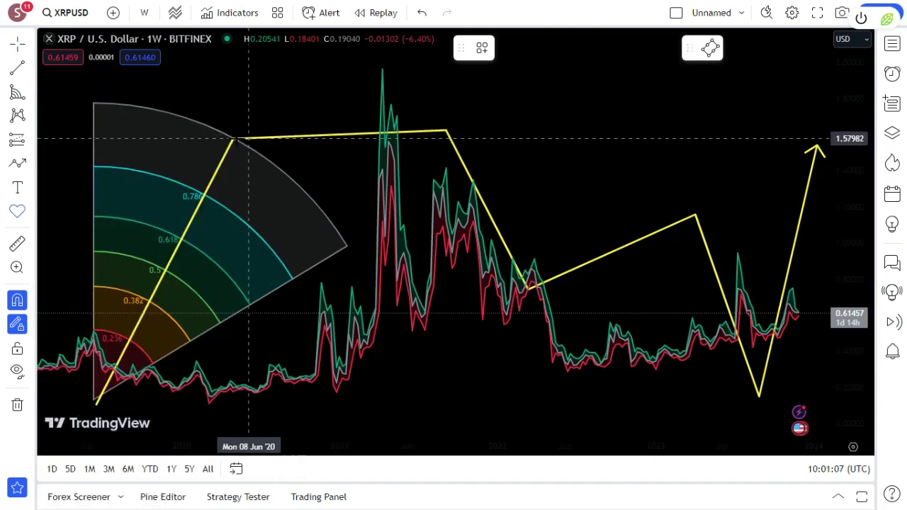
pyautogui.click(237, 135)
pyautogui.click(448, 122)
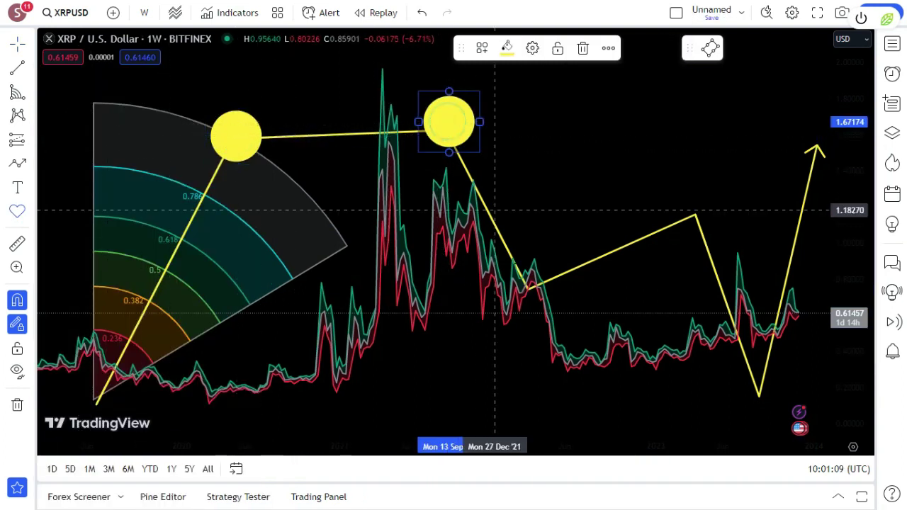
pyautogui.click(528, 279)
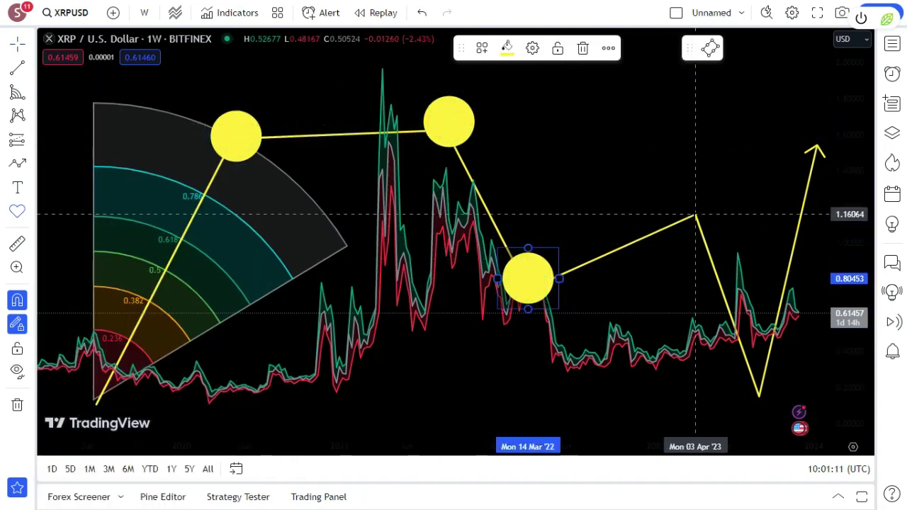
pyautogui.click(695, 212)
pyautogui.click(816, 146)
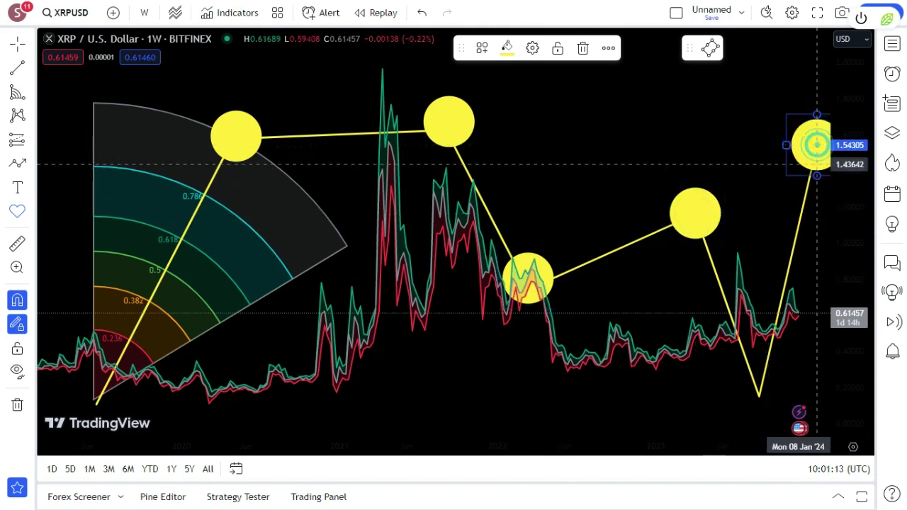
pyautogui.click(759, 394)
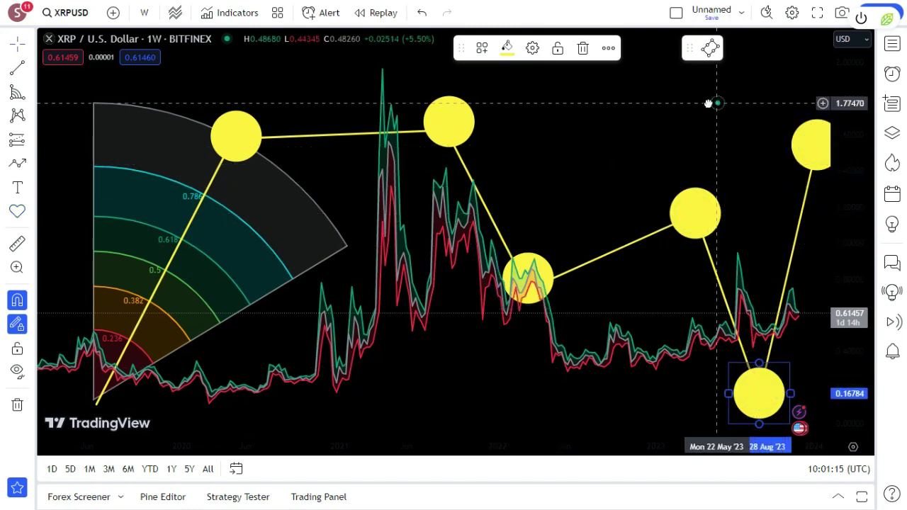
pyautogui.moveTo(709, 101); pyautogui.dragTo(686, 101)
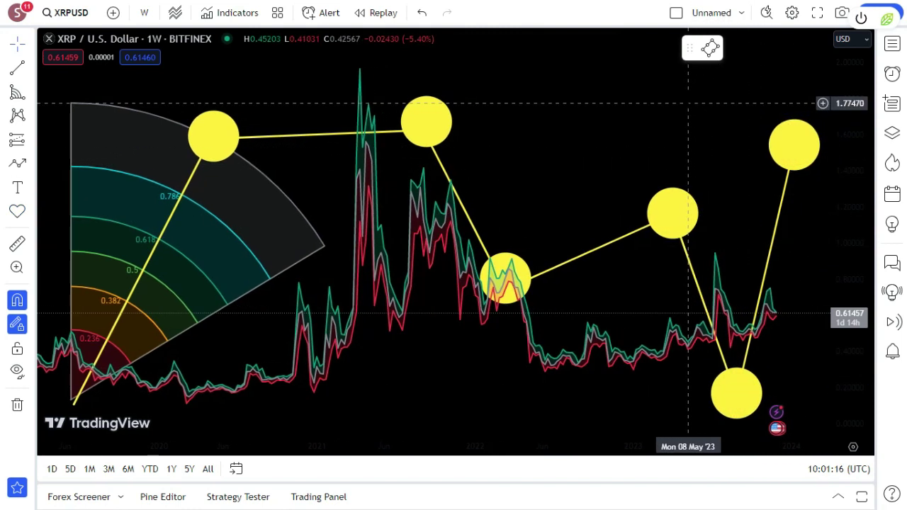
# Place dark red bullseye target icons on each of the six yellow circles
pyautogui.click(25, 214)
pyautogui.click(76, 124)
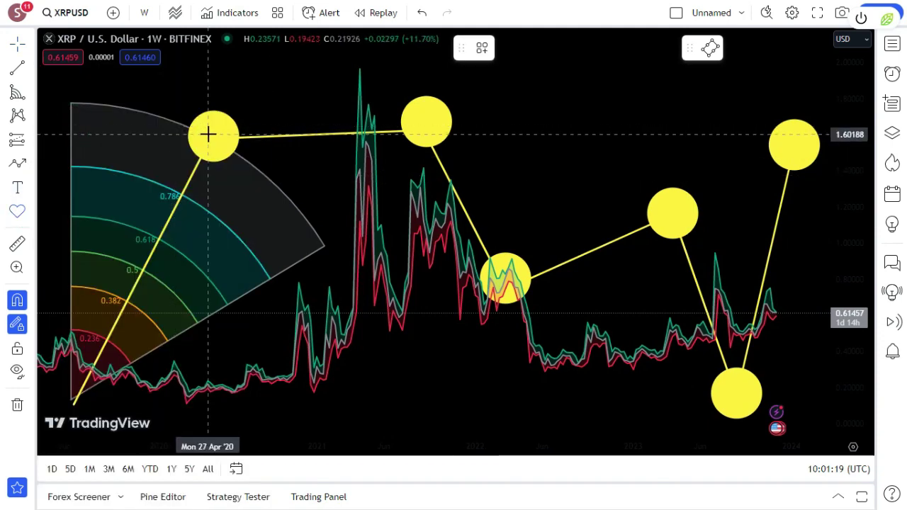
pyautogui.click(212, 134)
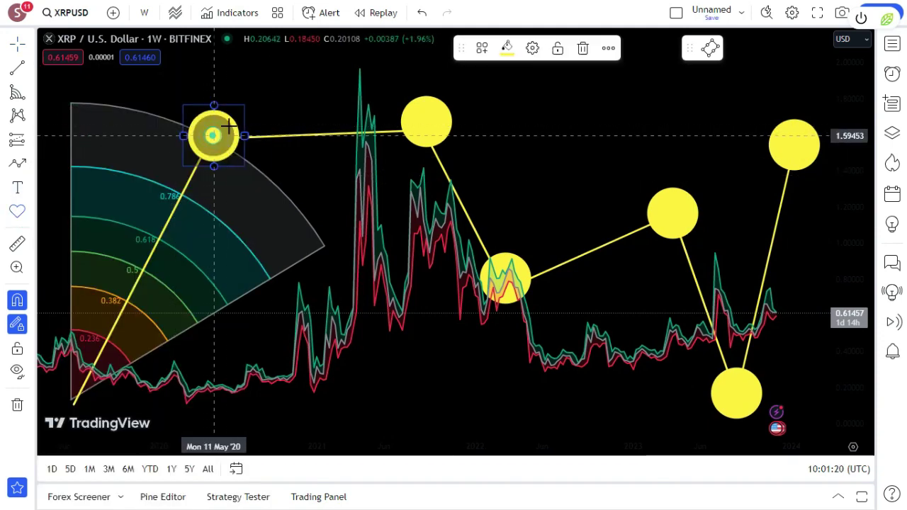
pyautogui.click(507, 47)
pyautogui.click(507, 189)
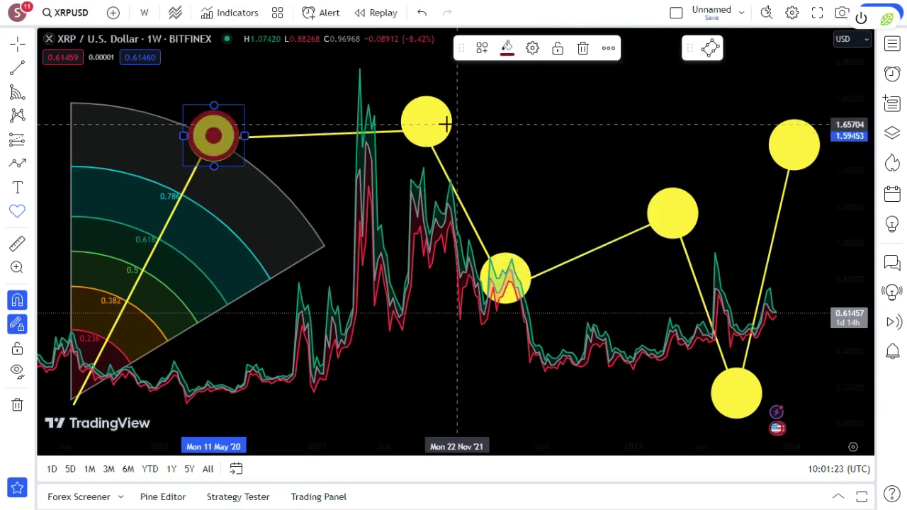
pyautogui.click(426, 121)
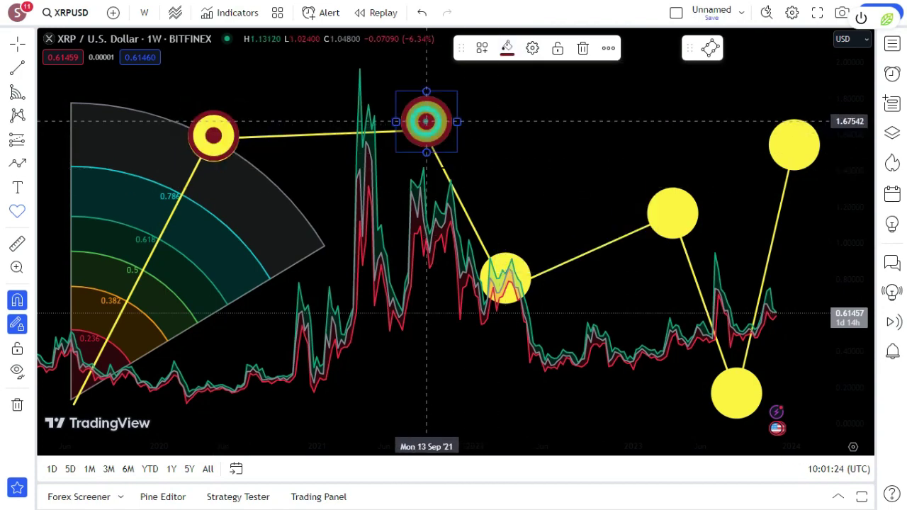
pyautogui.click(506, 278)
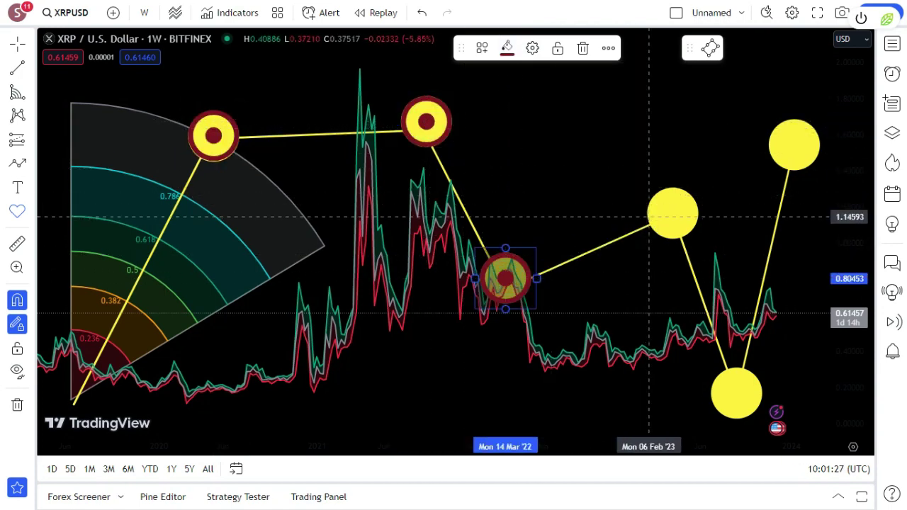
pyautogui.click(791, 143)
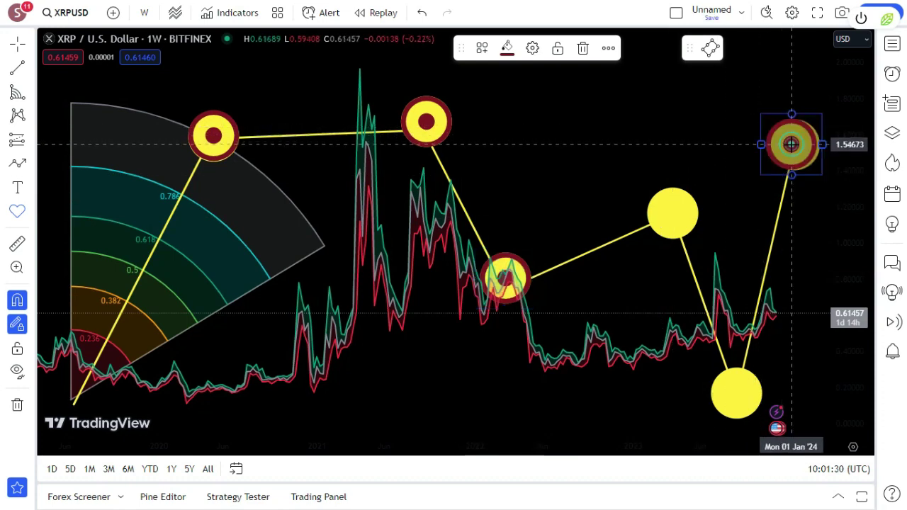
pyautogui.click(737, 397)
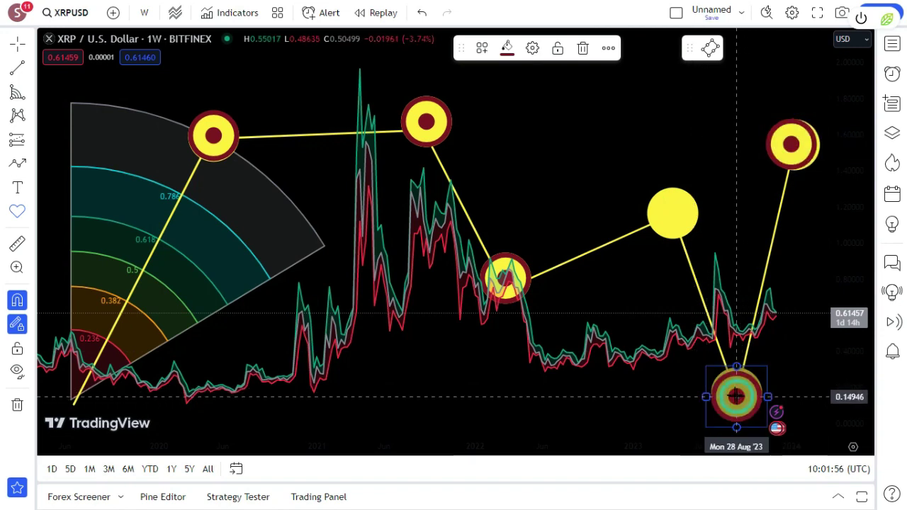
pyautogui.click(671, 213)
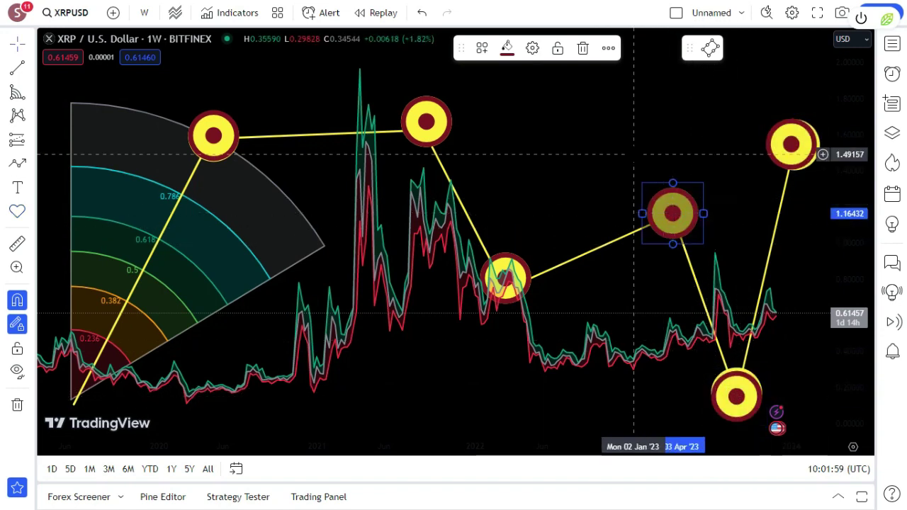
# Reposition the upper-right and bottom targets so they sit centred on their circles
pyautogui.click(778, 151)
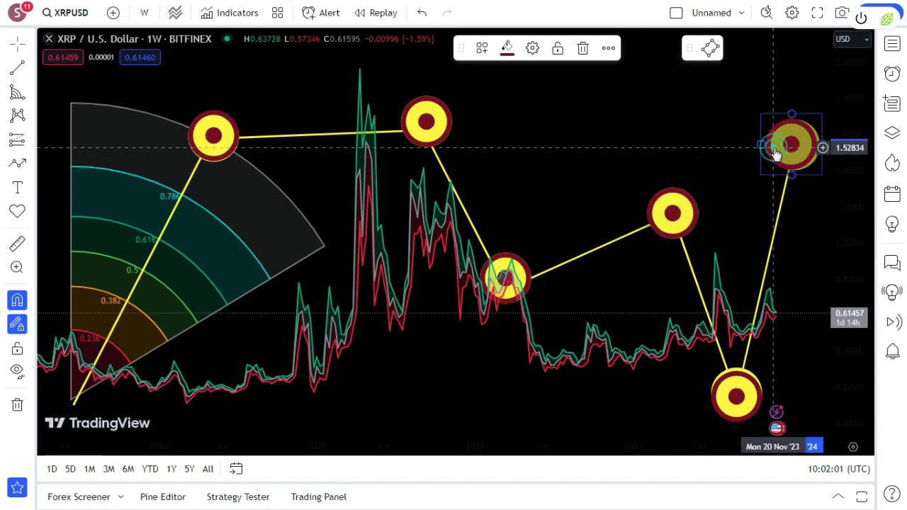
pyautogui.moveTo(776, 151); pyautogui.dragTo(778, 147)
pyautogui.click(733, 130)
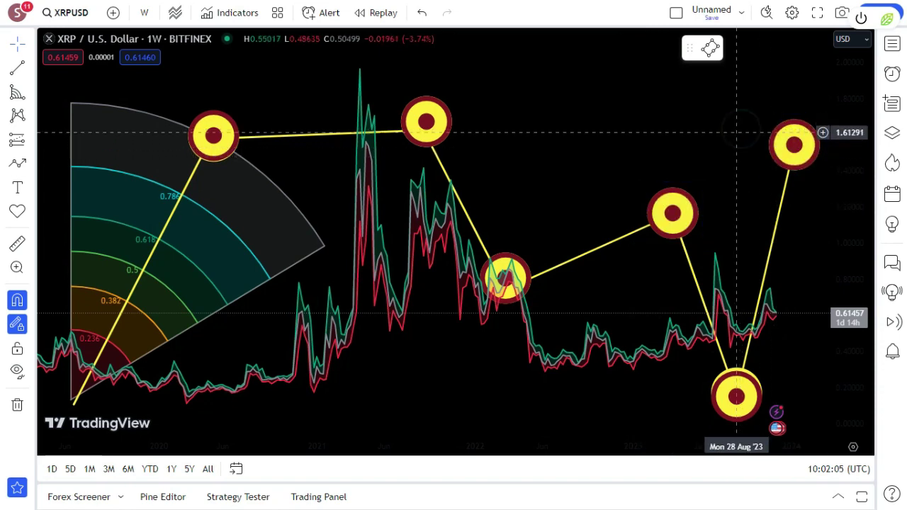
pyautogui.click(732, 398)
pyautogui.moveTo(733, 418); pyautogui.dragTo(729, 410)
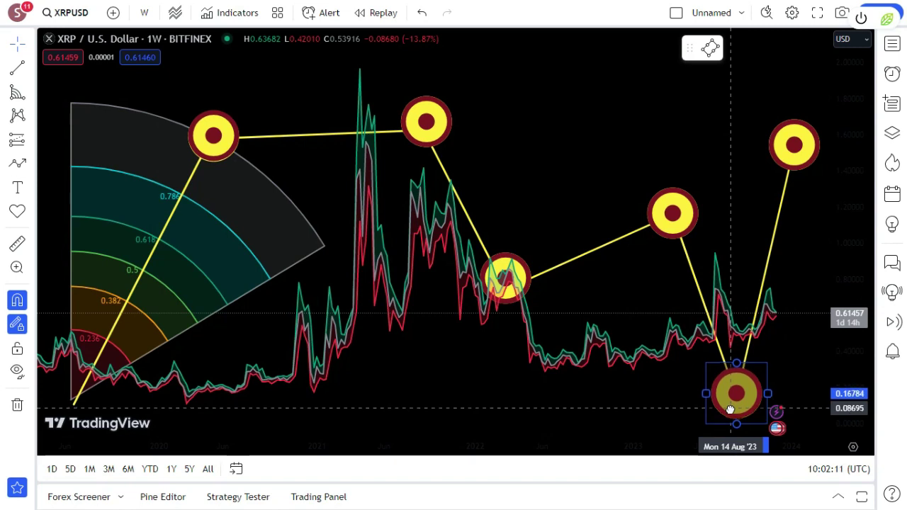
pyautogui.moveTo(730, 409); pyautogui.dragTo(724, 409)
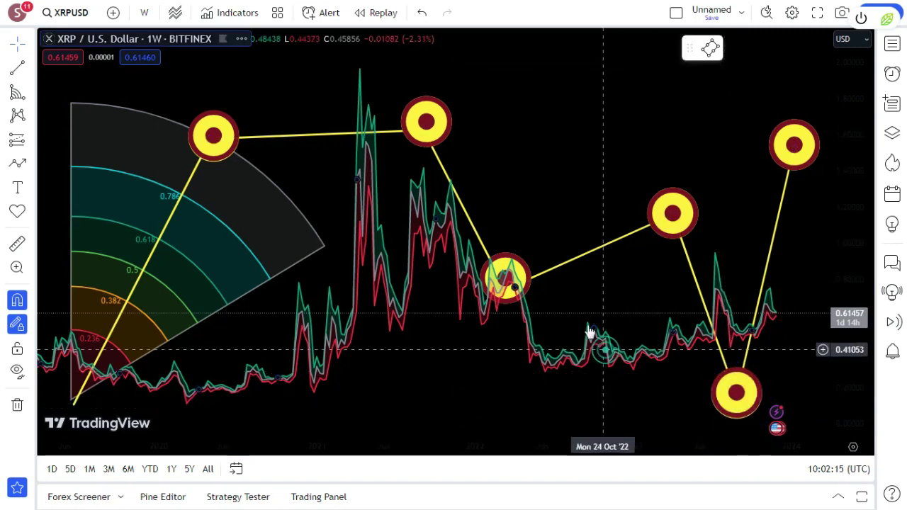
# Zoom the XRP/USD chart, then bring up the Brushes/Arrows/Shapes tool flyout
pyautogui.scroll(4, 522, 290)
pyautogui.scroll(-2, 571, 291)
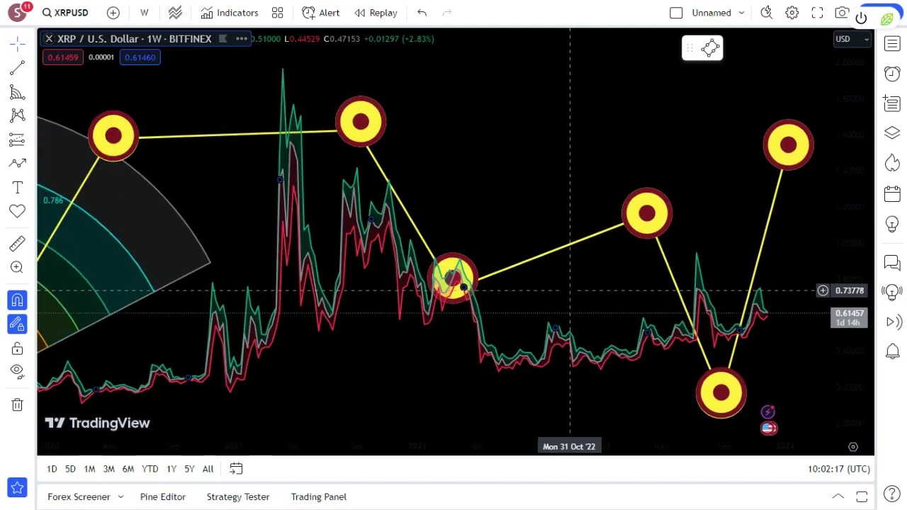
pyautogui.scroll(-3, 571, 290)
pyautogui.scroll(3, 562, 285)
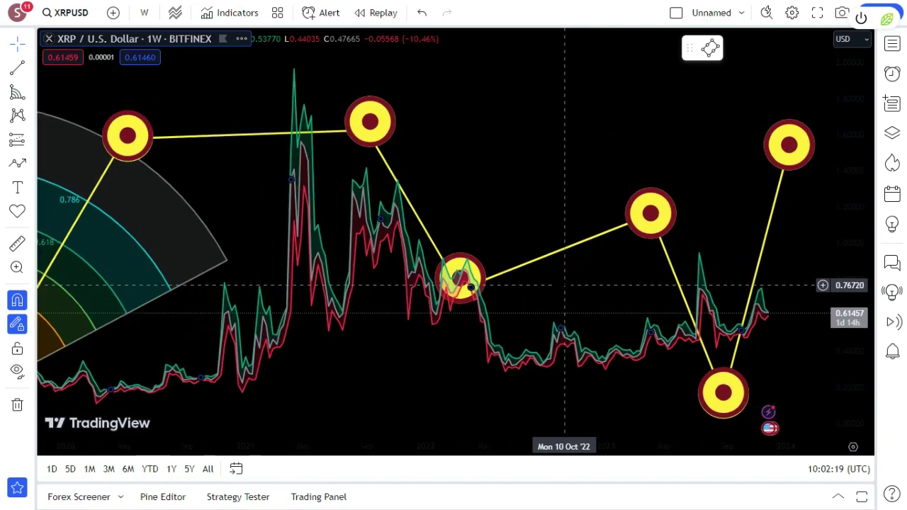
pyautogui.scroll(-3, 565, 286)
pyautogui.scroll(1, 565, 285)
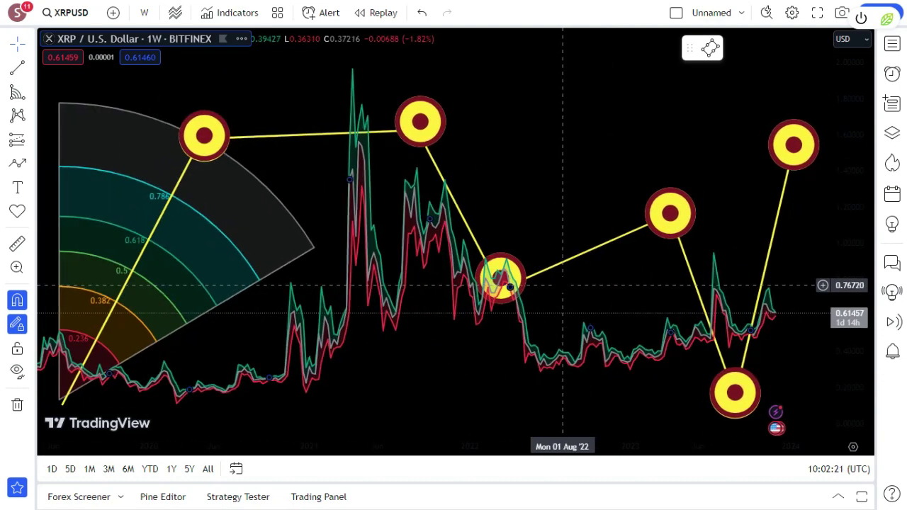
pyautogui.scroll(-3, 563, 286)
pyautogui.scroll(1, 566, 292)
pyautogui.scroll(-3, 565, 292)
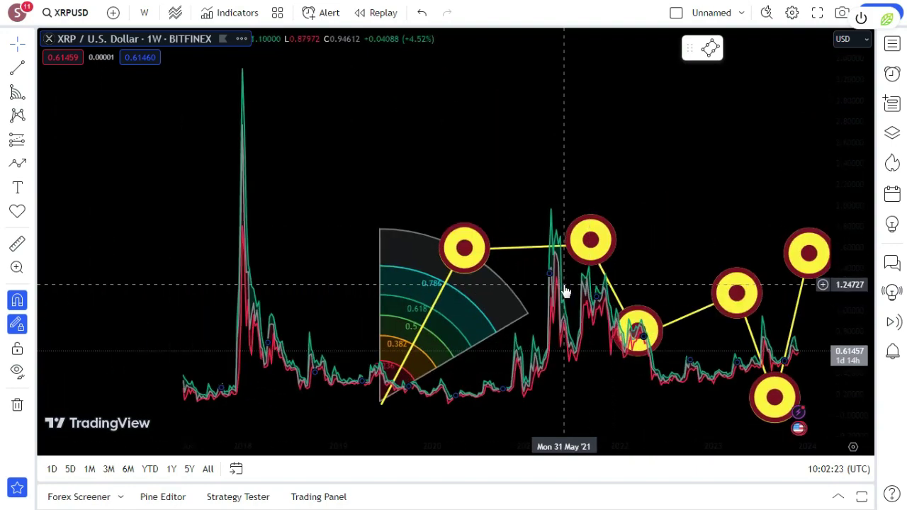
pyautogui.scroll(1, 566, 292)
pyautogui.scroll(2, 566, 290)
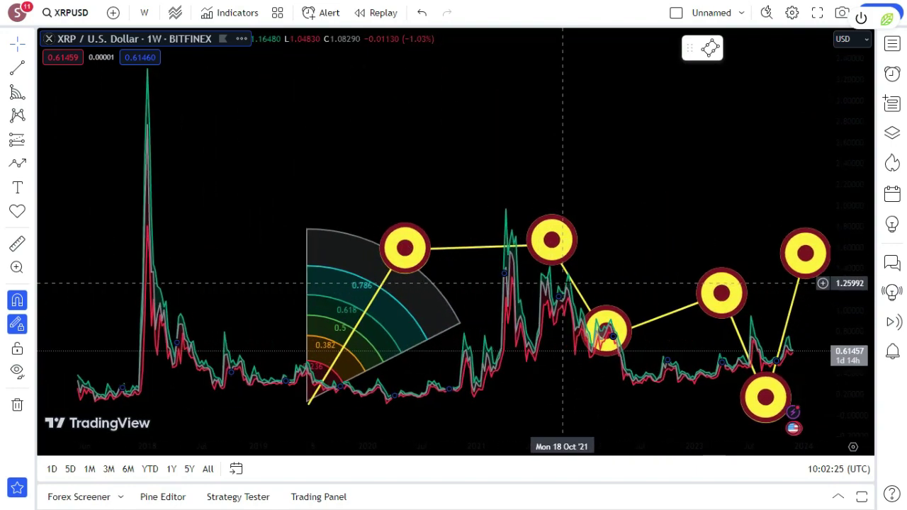
pyautogui.scroll(-4, 565, 289)
pyautogui.scroll(5, 565, 282)
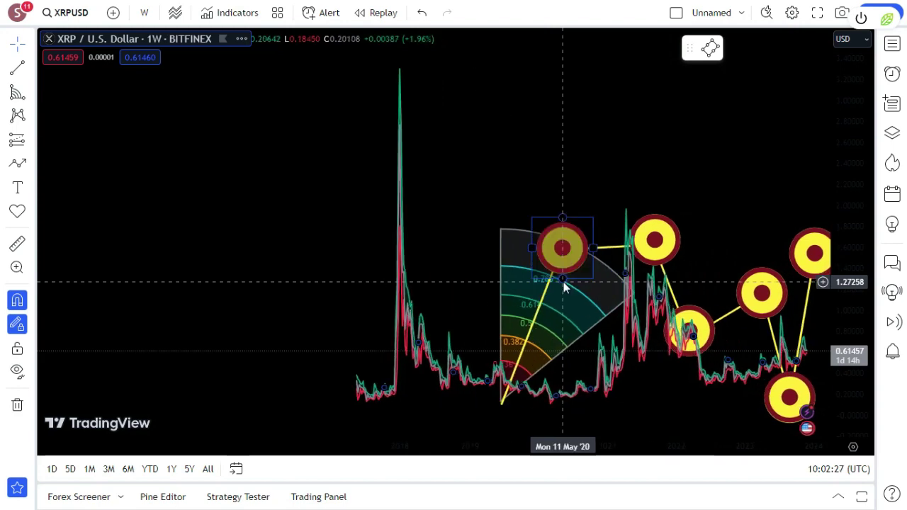
pyautogui.scroll(-4, 565, 284)
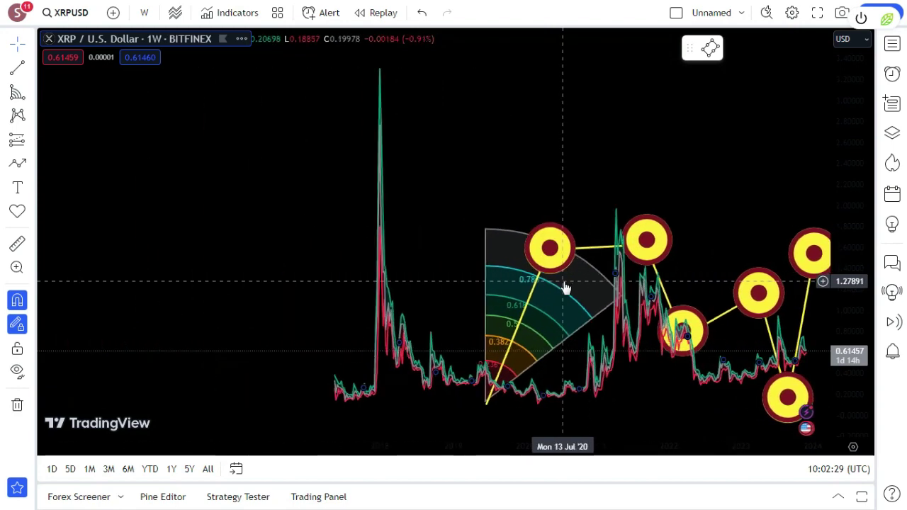
pyautogui.scroll(1, 563, 282)
pyautogui.scroll(2, 565, 284)
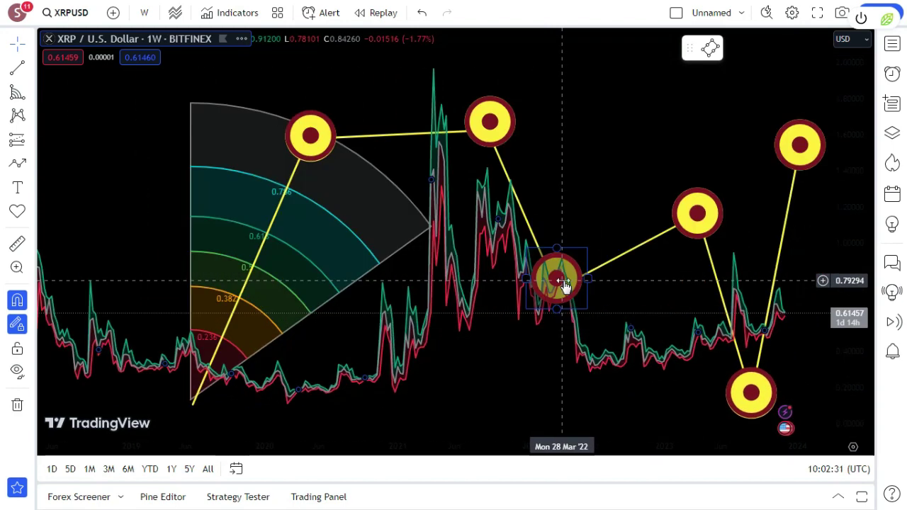
pyautogui.scroll(2, 565, 284)
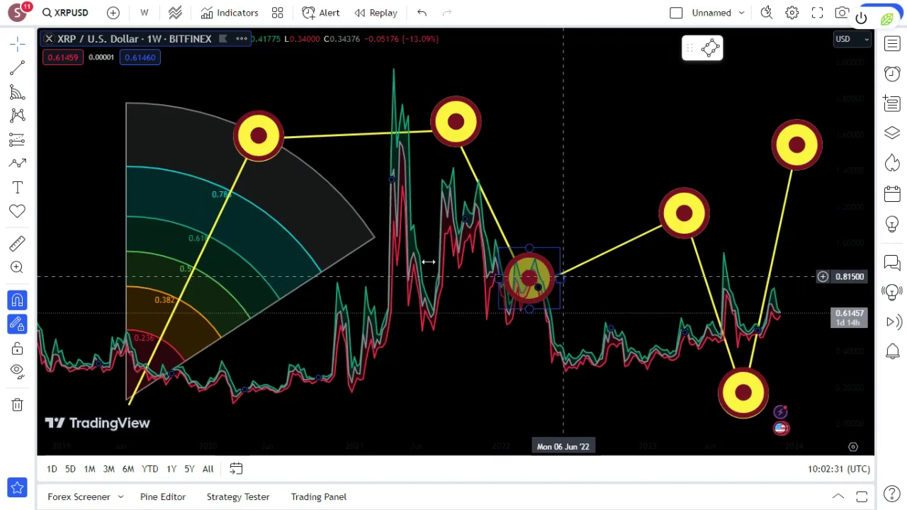
pyautogui.click(29, 214)
pyautogui.click(31, 164)
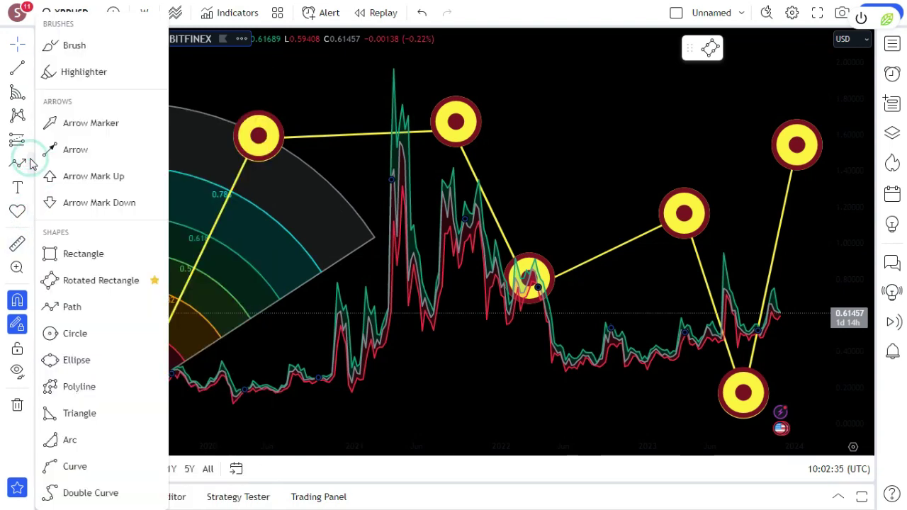
# Brush a freehand stroke from the fan's lower-left point through each circle to the top-right circle
pyautogui.click(72, 45)
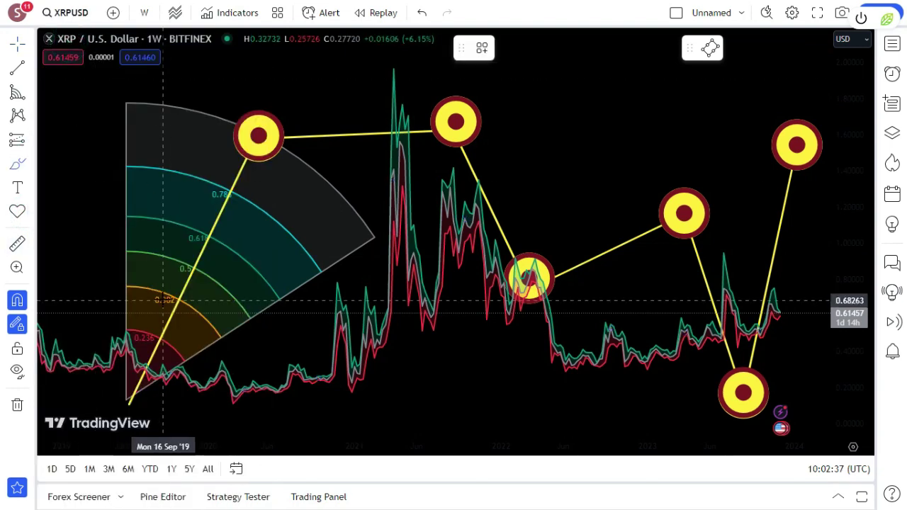
pyautogui.moveTo(132, 403)
pyautogui.mouseDown()
pyautogui.moveTo(124, 355)
pyautogui.moveTo(174, 322)
pyautogui.moveTo(179, 290)
pyautogui.moveTo(206, 256)
pyautogui.moveTo(208, 210)
pyautogui.moveTo(233, 179)
pyautogui.mouseUp()
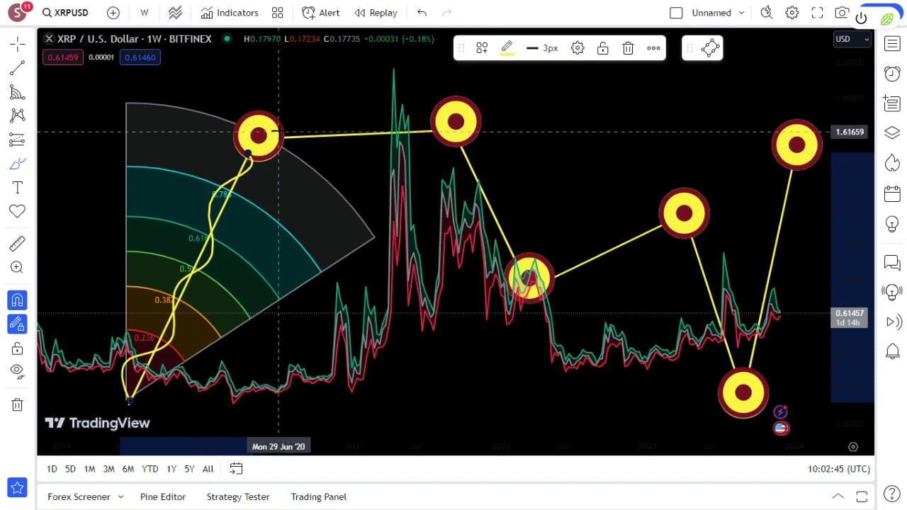
pyautogui.moveTo(278, 131)
pyautogui.mouseDown()
pyautogui.moveTo(320, 141)
pyautogui.moveTo(345, 123)
pyautogui.moveTo(425, 142)
pyautogui.moveTo(453, 121)
pyautogui.moveTo(464, 139)
pyautogui.moveTo(459, 168)
pyautogui.moveTo(479, 178)
pyautogui.moveTo(484, 240)
pyautogui.moveTo(501, 235)
pyautogui.moveTo(535, 282)
pyautogui.mouseUp()
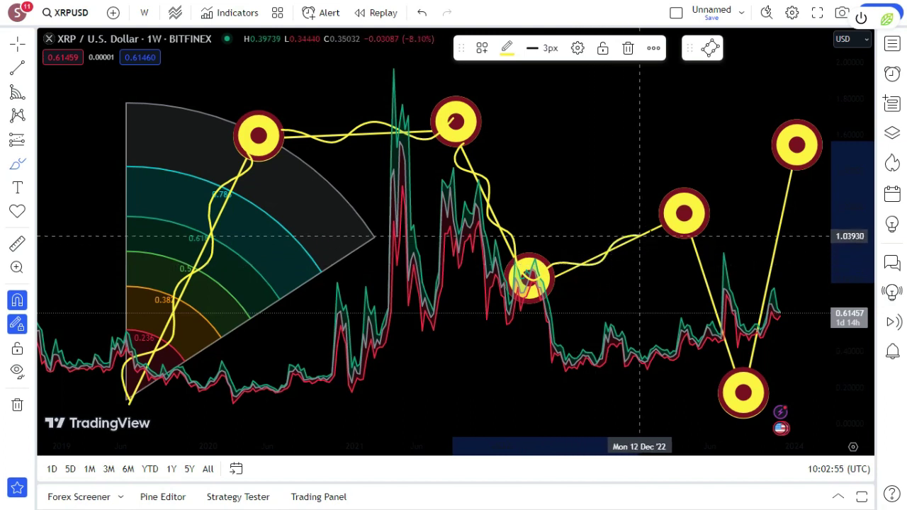
pyautogui.moveTo(640, 236); pyautogui.dragTo(675, 213)
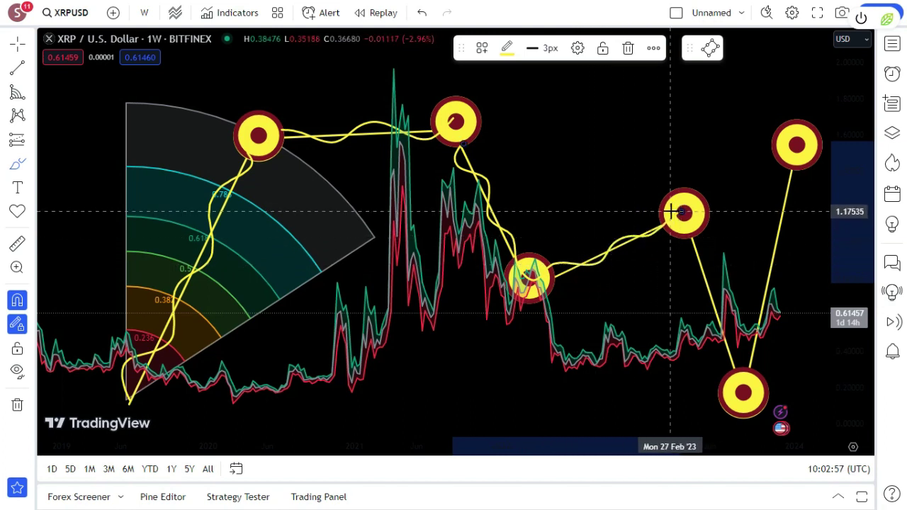
pyautogui.moveTo(679, 212); pyautogui.dragTo(686, 216)
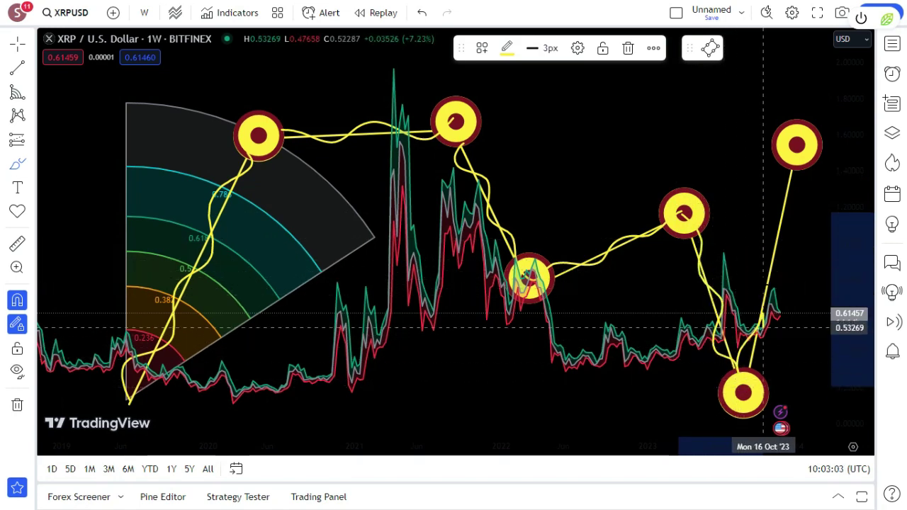
pyautogui.moveTo(763, 258); pyautogui.dragTo(788, 212)
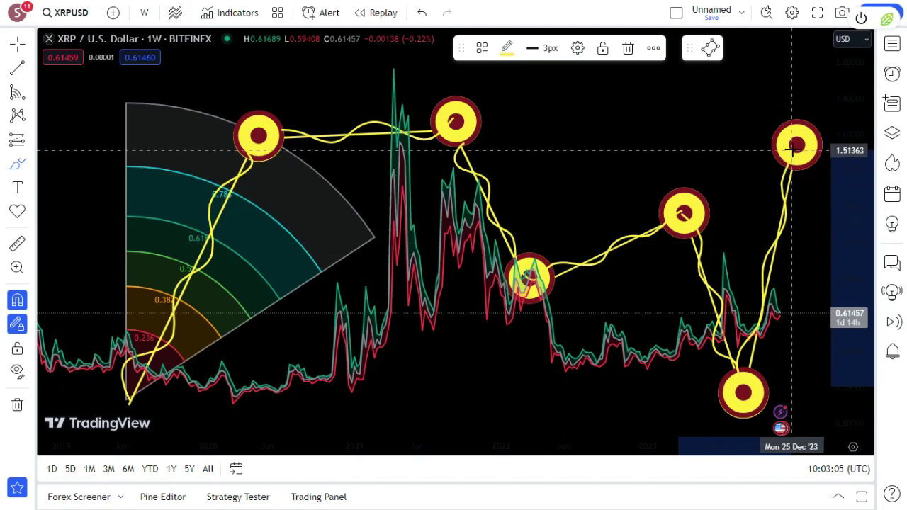
pyautogui.scroll(2, 789, 157)
pyautogui.scroll(-1, 784, 150)
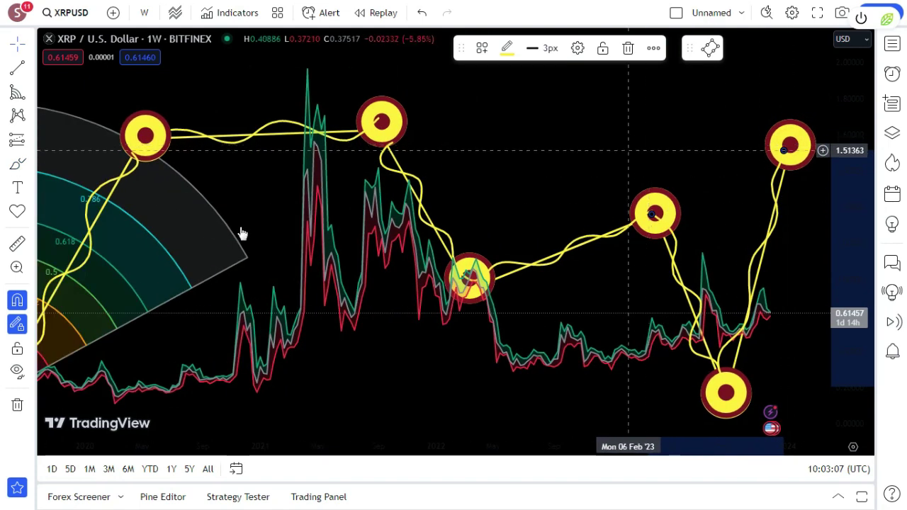
pyautogui.click(31, 165)
# Highlight the yellow path from the top-right circle back down to the fan's start
pyautogui.click(50, 72)
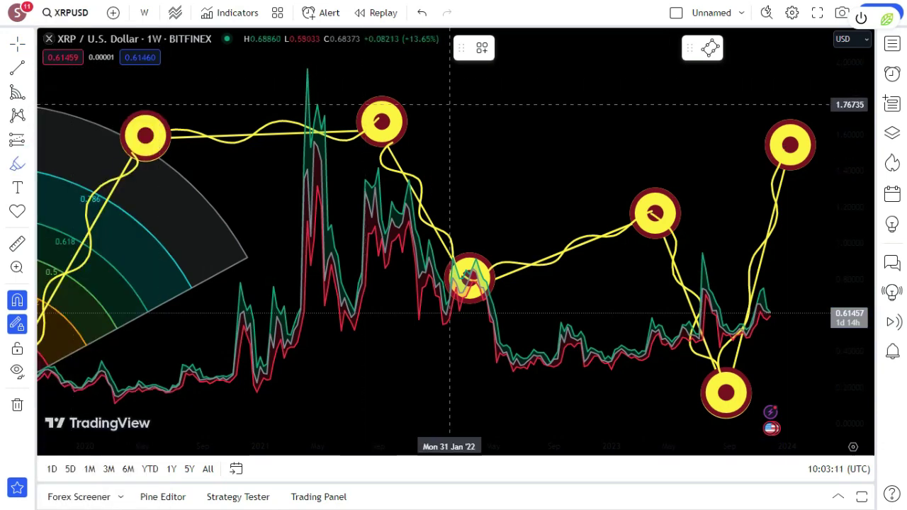
pyautogui.moveTo(785, 163)
pyautogui.mouseDown()
pyautogui.moveTo(740, 329)
pyautogui.moveTo(696, 343)
pyautogui.moveTo(671, 223)
pyautogui.moveTo(470, 282)
pyautogui.moveTo(416, 186)
pyautogui.moveTo(384, 177)
pyautogui.moveTo(392, 133)
pyautogui.moveTo(369, 124)
pyautogui.moveTo(287, 154)
pyautogui.moveTo(204, 132)
pyautogui.mouseUp()
pyautogui.scroll(-3, 172, 133)
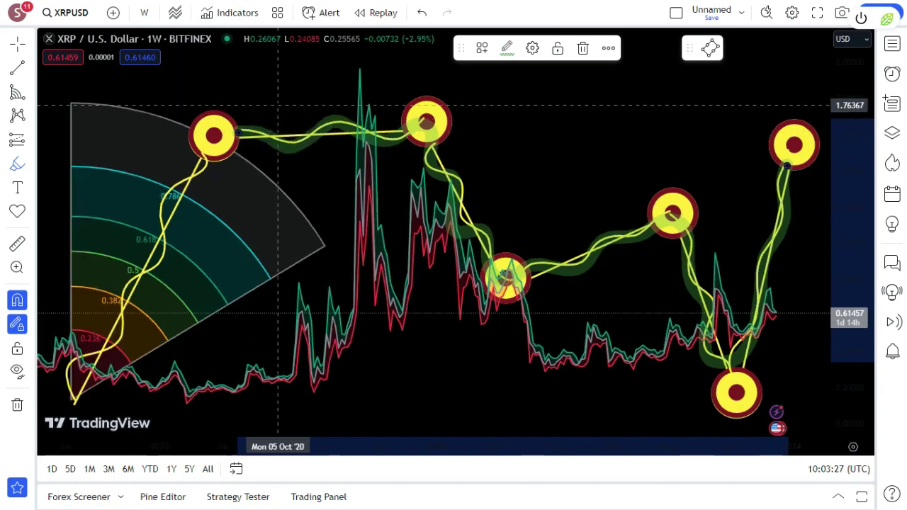
pyautogui.moveTo(257, 148)
pyautogui.mouseDown()
pyautogui.moveTo(261, 162)
pyautogui.moveTo(235, 192)
pyautogui.moveTo(226, 243)
pyautogui.moveTo(199, 289)
pyautogui.mouseUp()
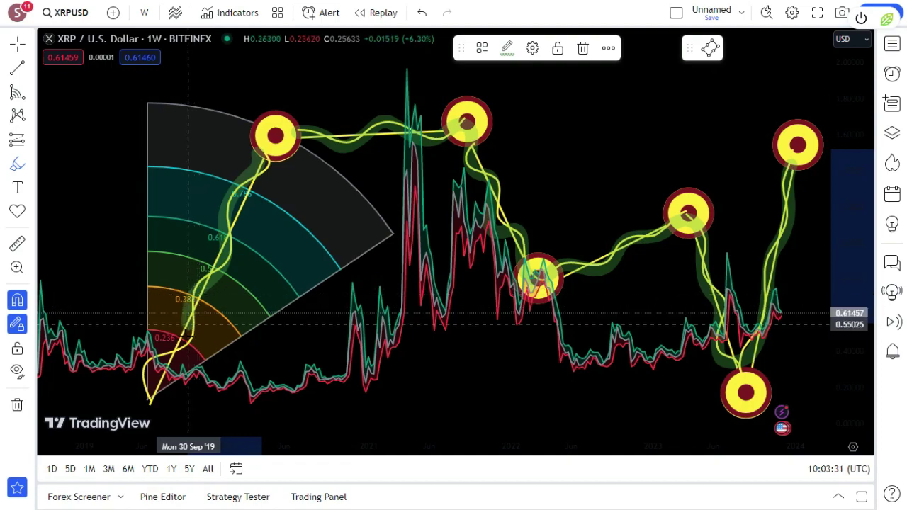
pyautogui.moveTo(188, 325); pyautogui.dragTo(149, 353)
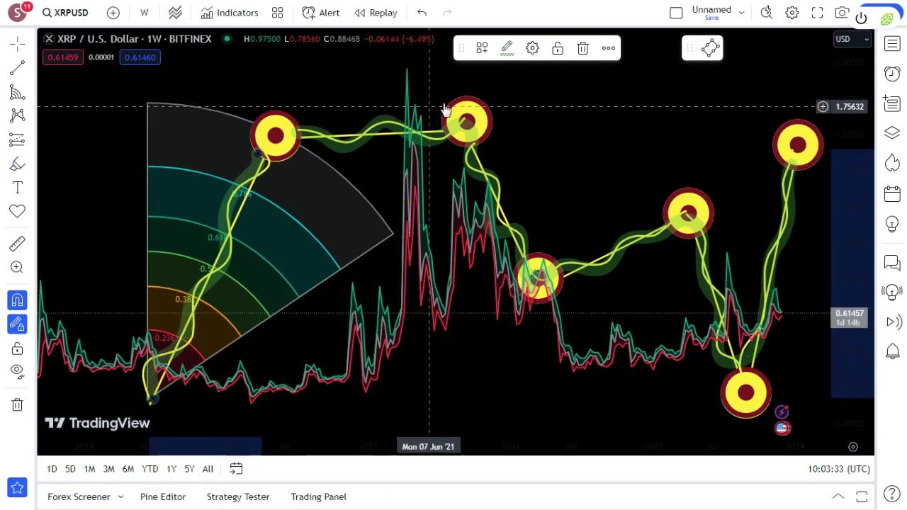
pyautogui.scroll(5, 445, 112)
pyautogui.scroll(-5, 503, 97)
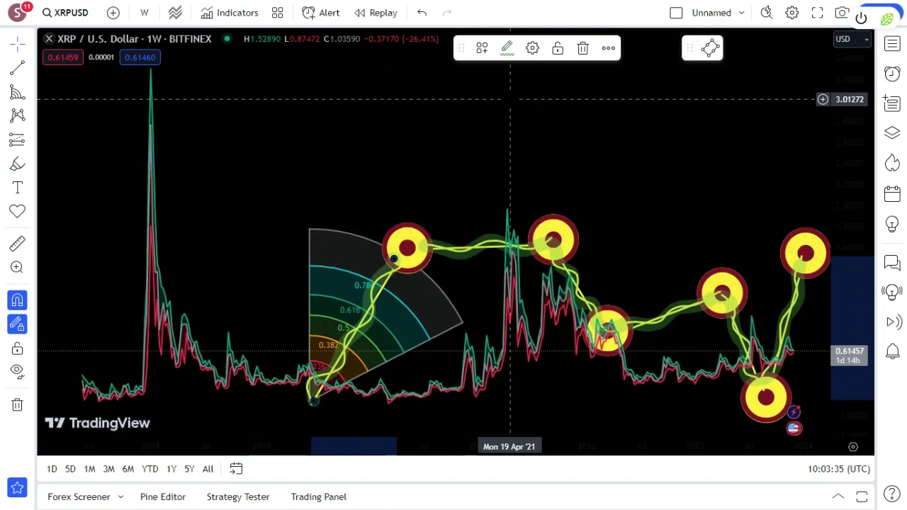
pyautogui.scroll(8, 506, 98)
pyautogui.scroll(-10, 512, 100)
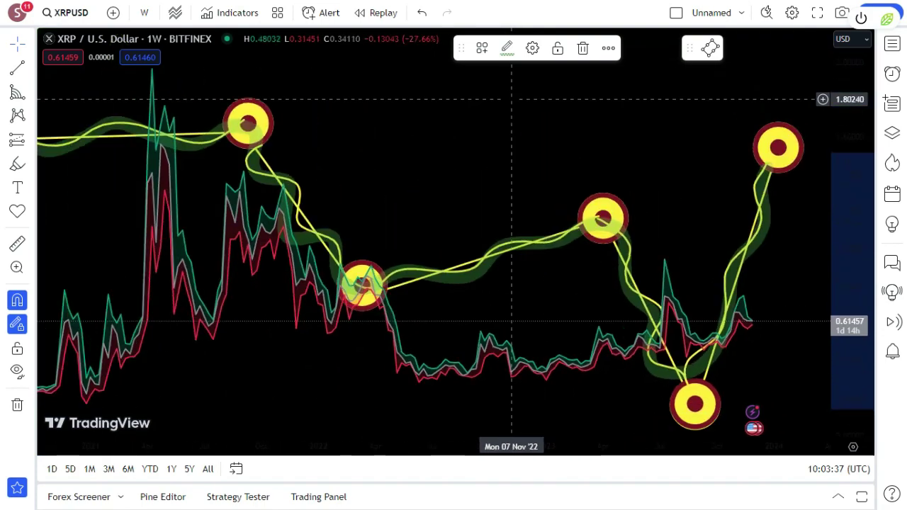
pyautogui.scroll(8, 516, 107)
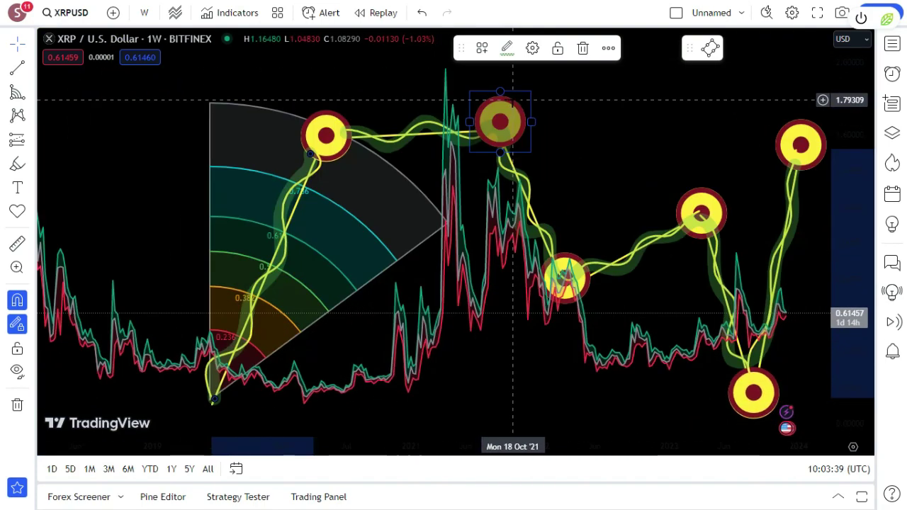
pyautogui.click(17, 404)
pyautogui.click(64, 403)
pyautogui.scroll(3, 408, 222)
pyautogui.scroll(2, 408, 222)
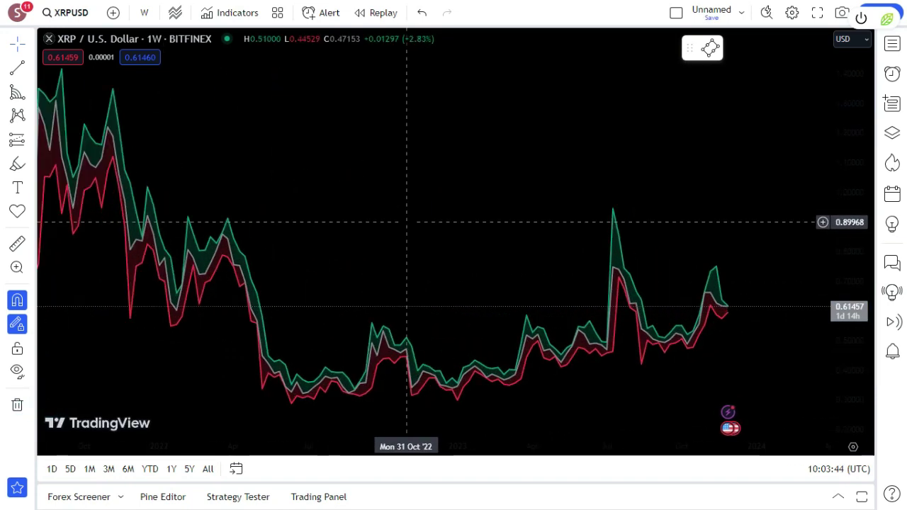
pyautogui.scroll(-6, 408, 222)
pyautogui.scroll(5, 408, 222)
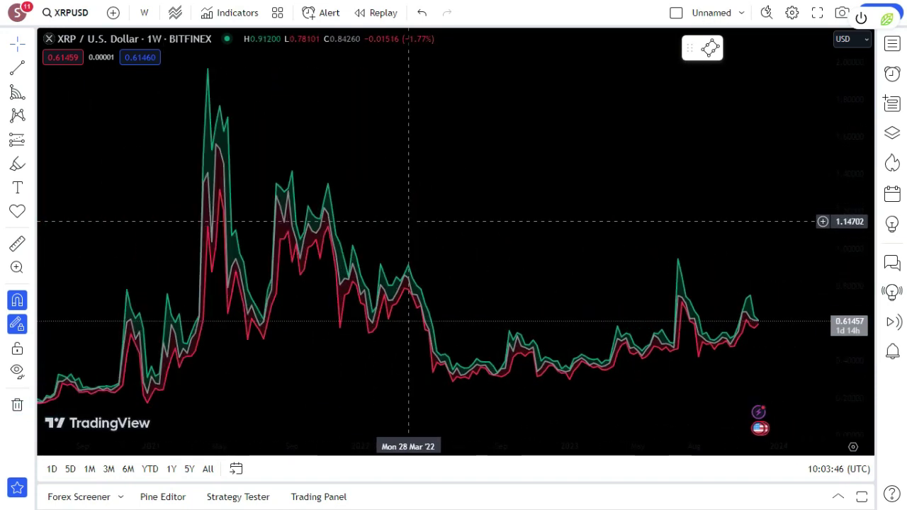
pyautogui.scroll(-2, 408, 222)
pyautogui.scroll(-3, 408, 221)
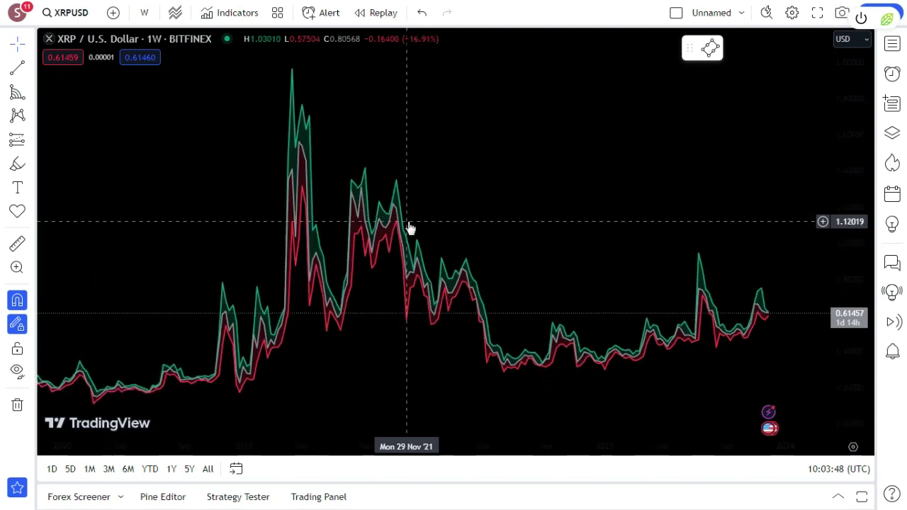
pyautogui.scroll(2, 408, 222)
pyautogui.scroll(3, 408, 222)
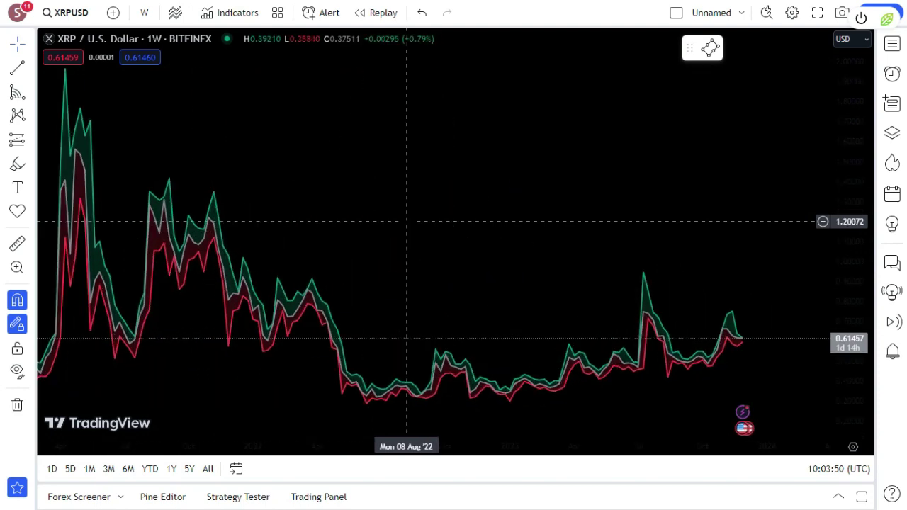
pyautogui.scroll(-5, 409, 221)
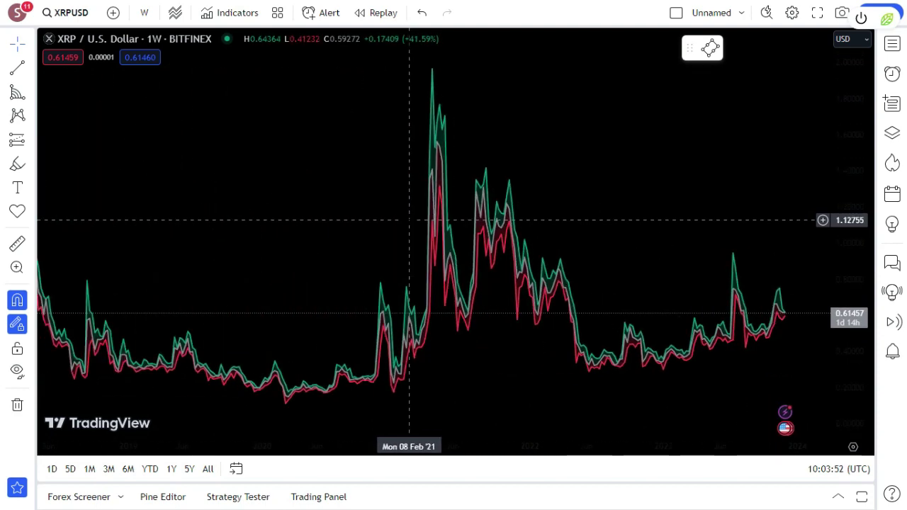
pyautogui.scroll(5, 409, 220)
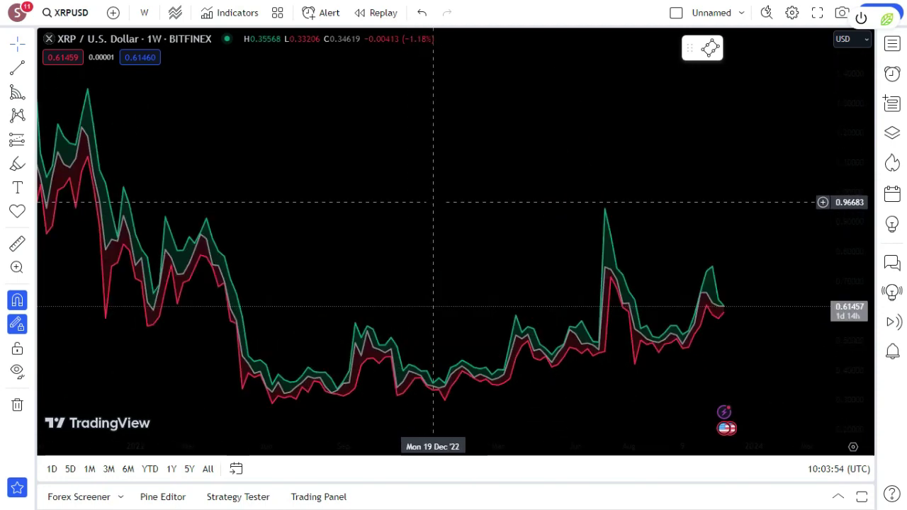
pyautogui.scroll(-5, 433, 202)
pyautogui.scroll(4, 435, 202)
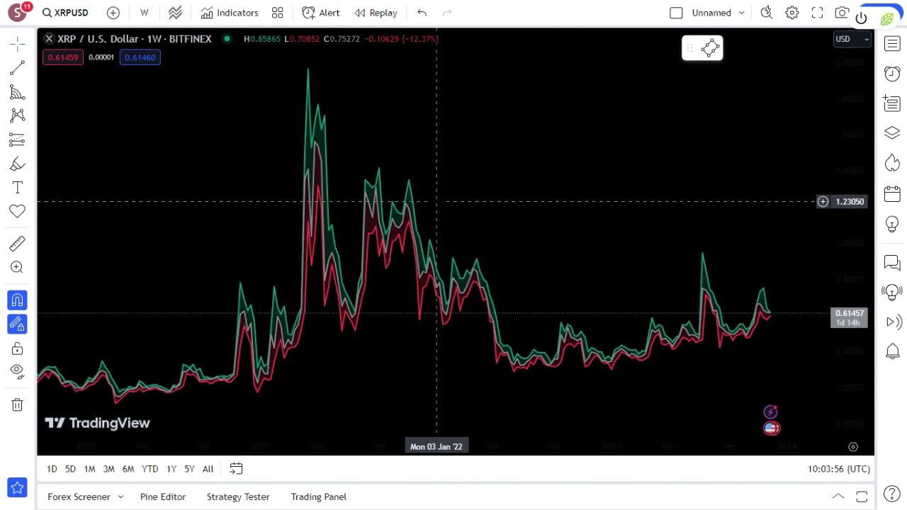
pyautogui.scroll(3, 436, 201)
pyautogui.scroll(-2, 434, 201)
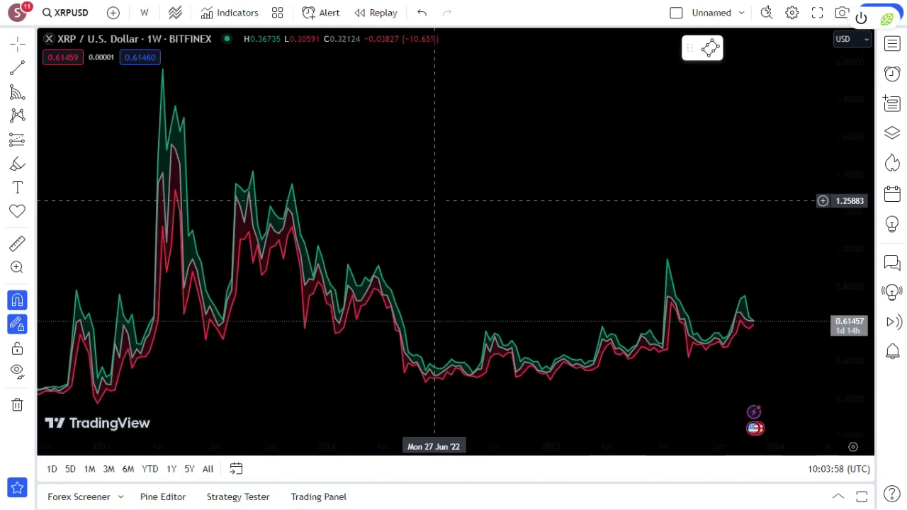
pyautogui.scroll(-4, 435, 201)
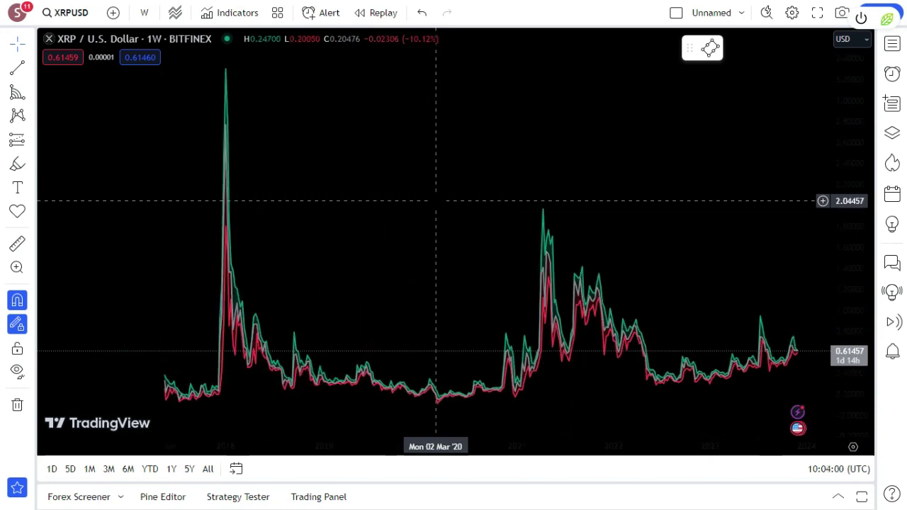
pyautogui.scroll(4, 436, 202)
pyautogui.scroll(-2, 436, 205)
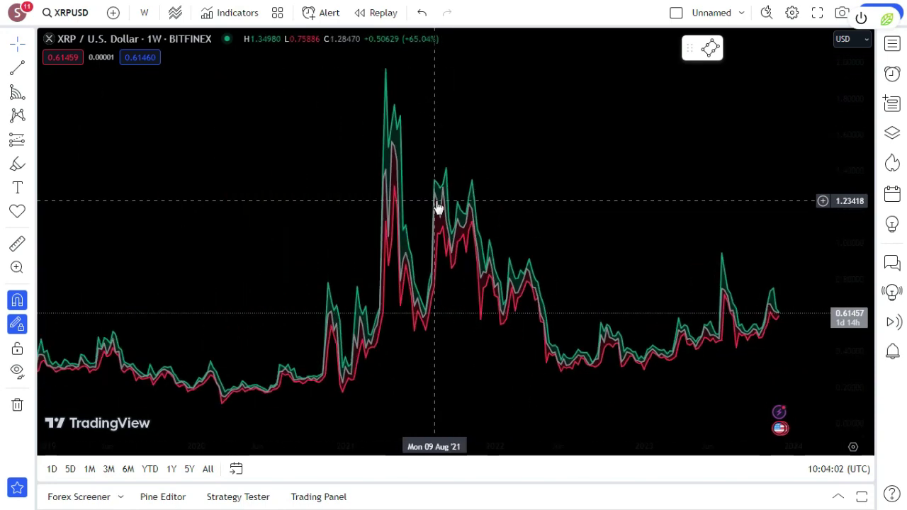
pyautogui.scroll(-6, 436, 204)
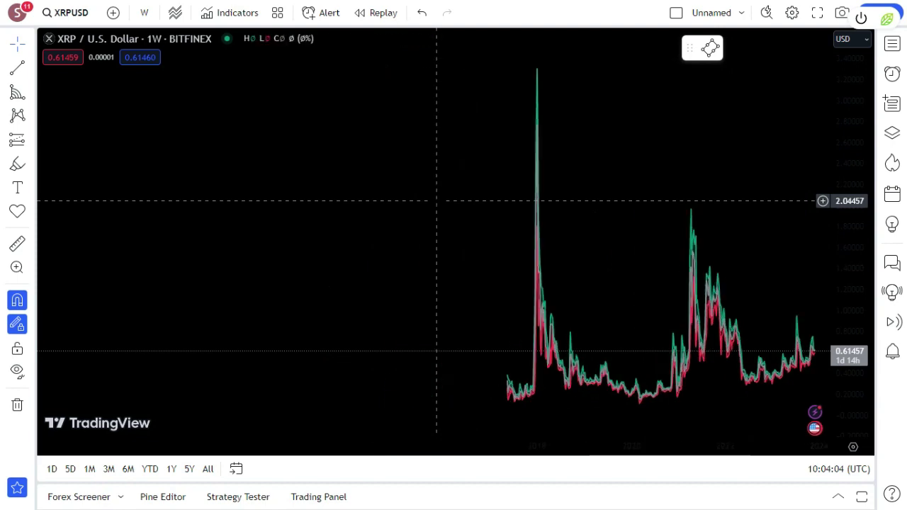
pyautogui.scroll(6, 436, 201)
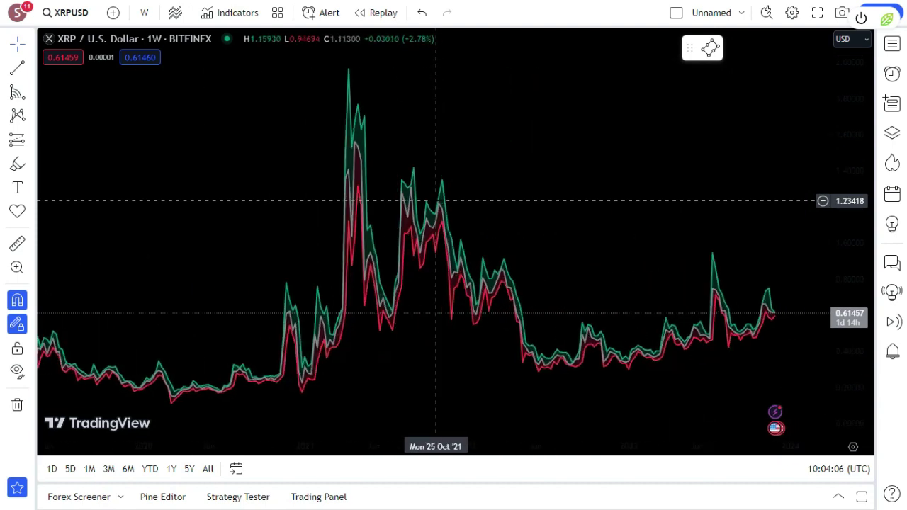
pyautogui.scroll(4, 435, 201)
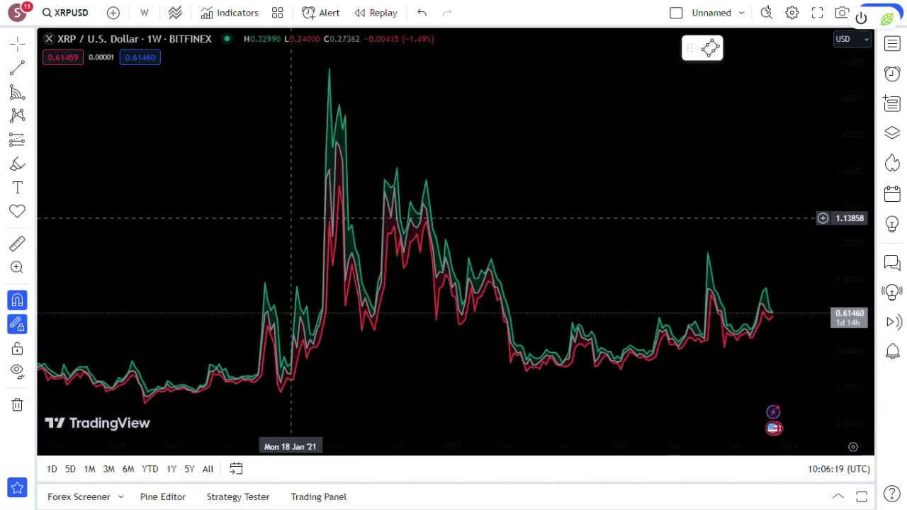
pyautogui.scroll(1, 293, 220)
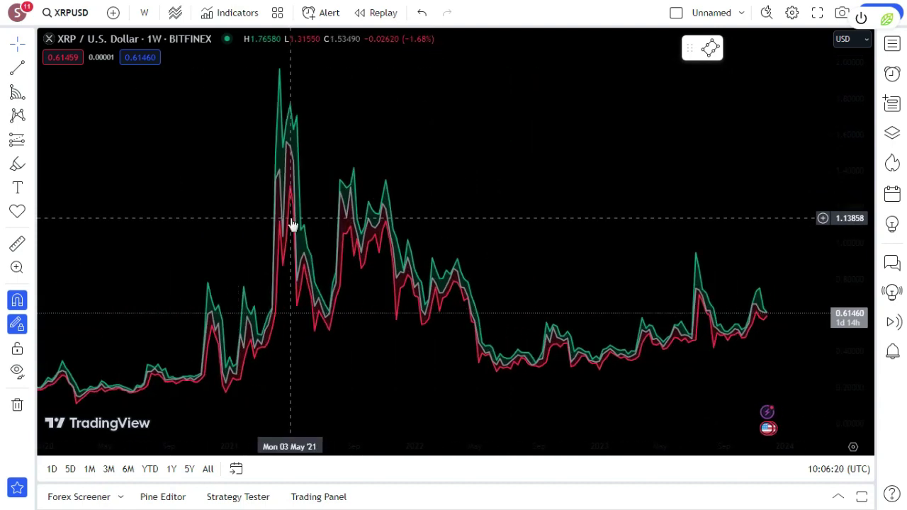
pyautogui.scroll(6, 290, 219)
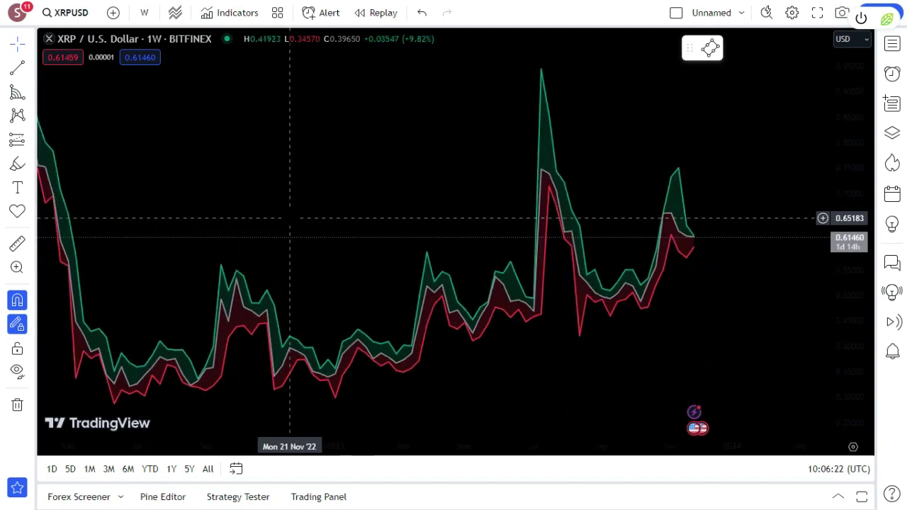
pyautogui.scroll(-5, 289, 220)
pyautogui.scroll(1, 289, 220)
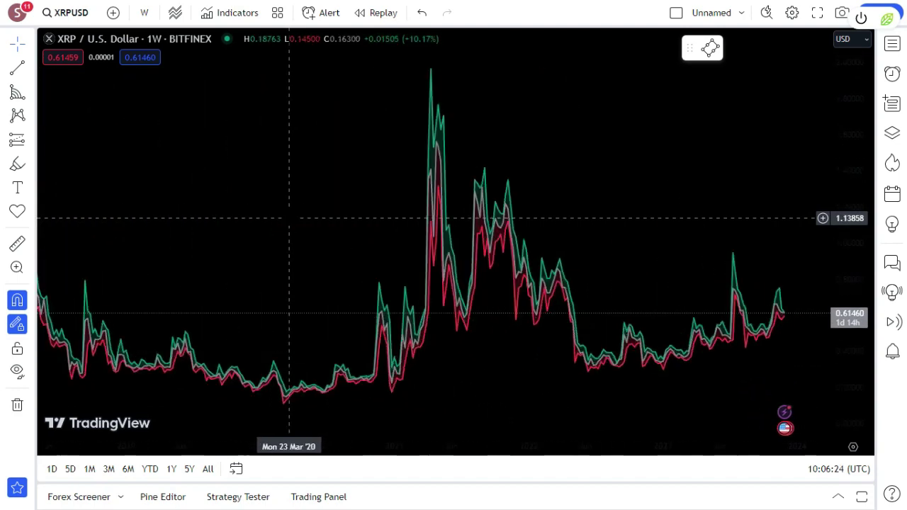
pyautogui.scroll(5, 289, 220)
pyautogui.scroll(-3, 291, 219)
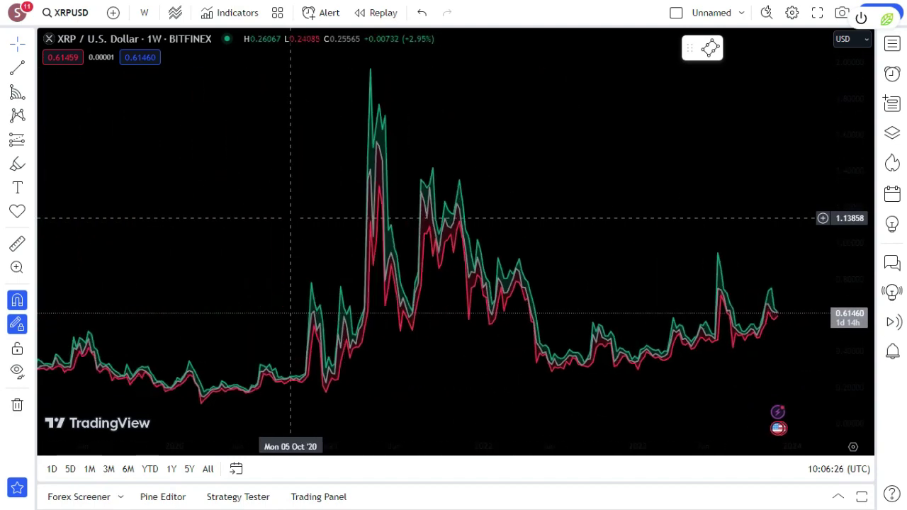
pyautogui.scroll(-3, 291, 219)
pyautogui.scroll(3, 287, 219)
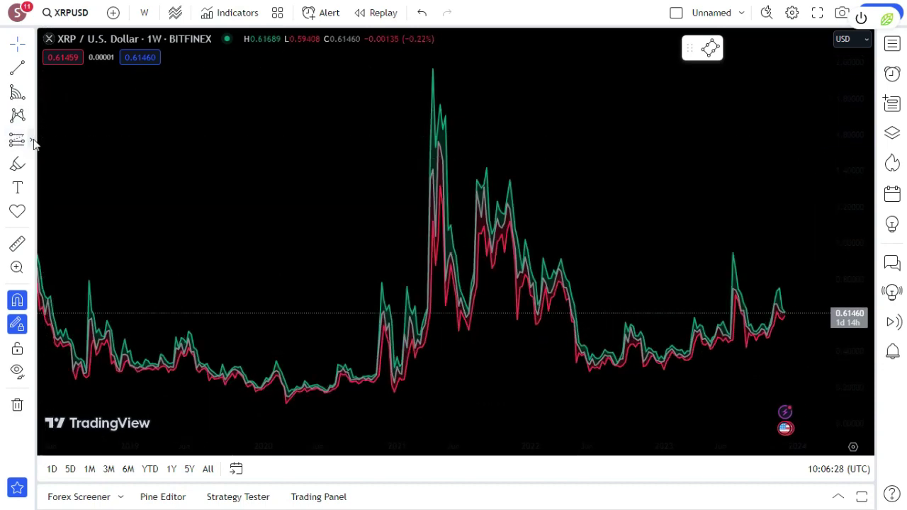
pyautogui.click(32, 141)
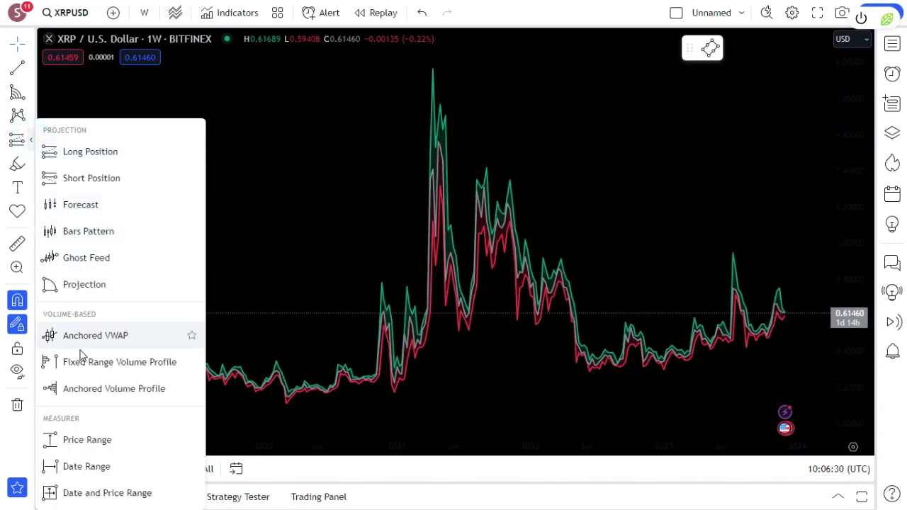
# Draw a price range box from about 1.86 at the top down to 0.116
pyautogui.click(95, 440)
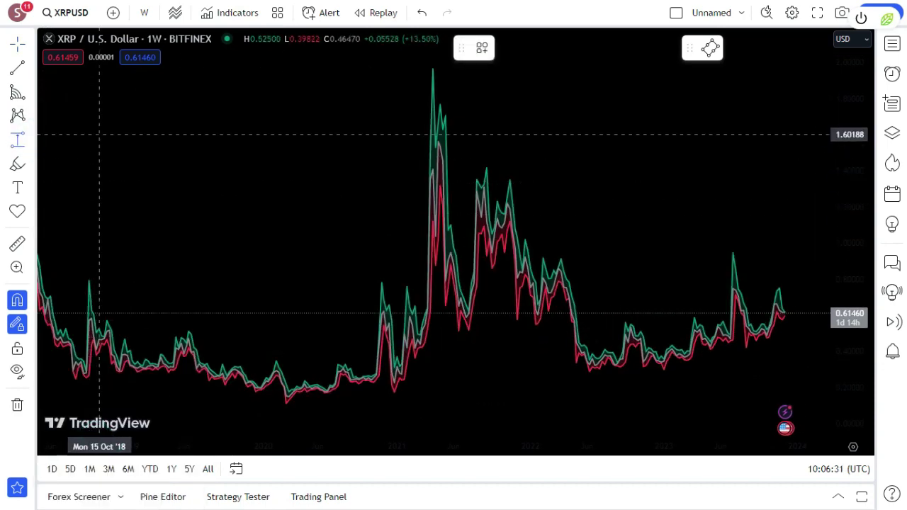
pyautogui.click(91, 86)
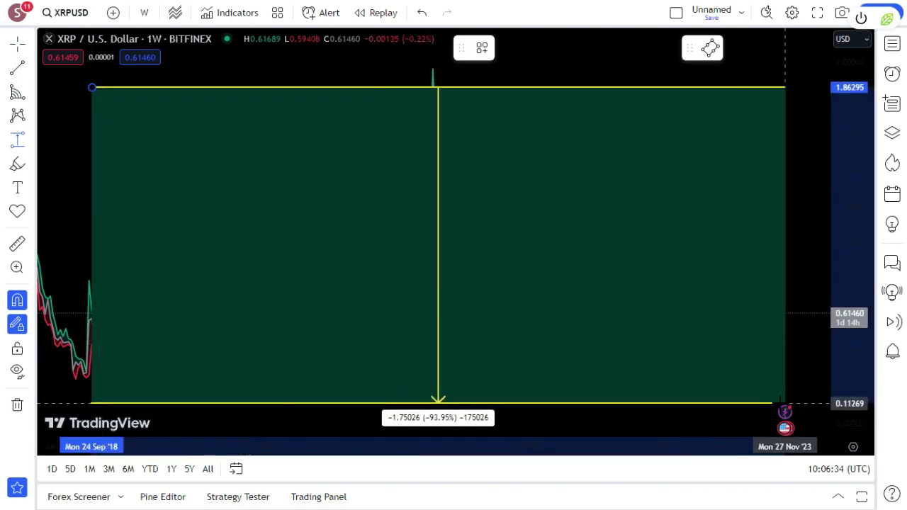
pyautogui.click(812, 403)
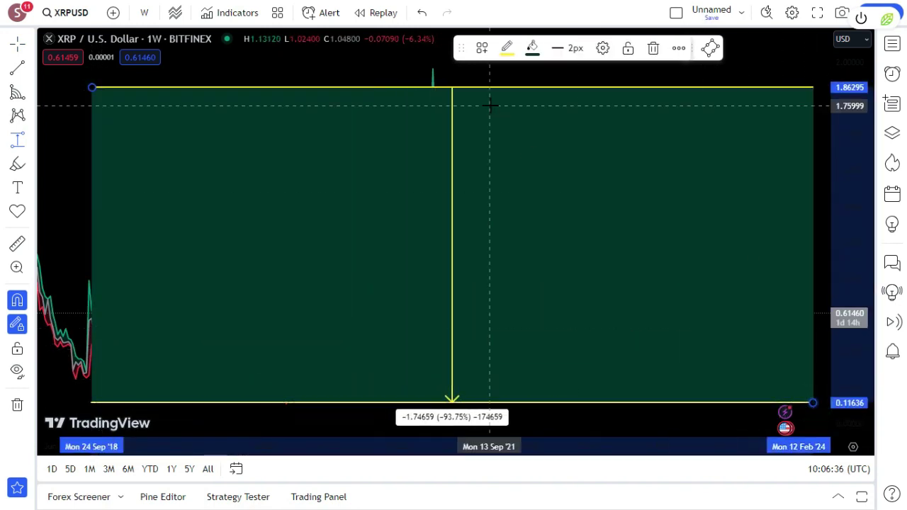
# Give the price range box a translucent yellow fill at 34% opacity and a 4px border
pyautogui.click(532, 49)
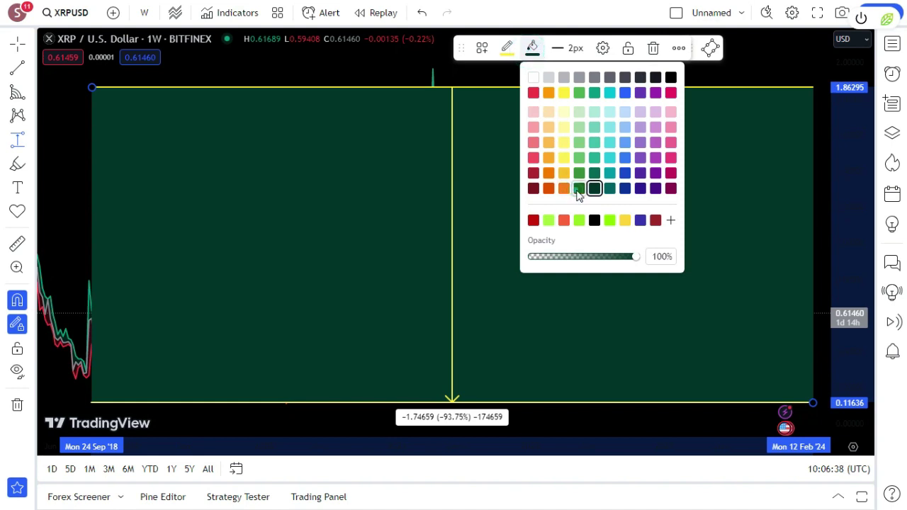
pyautogui.click(579, 188)
pyautogui.click(532, 48)
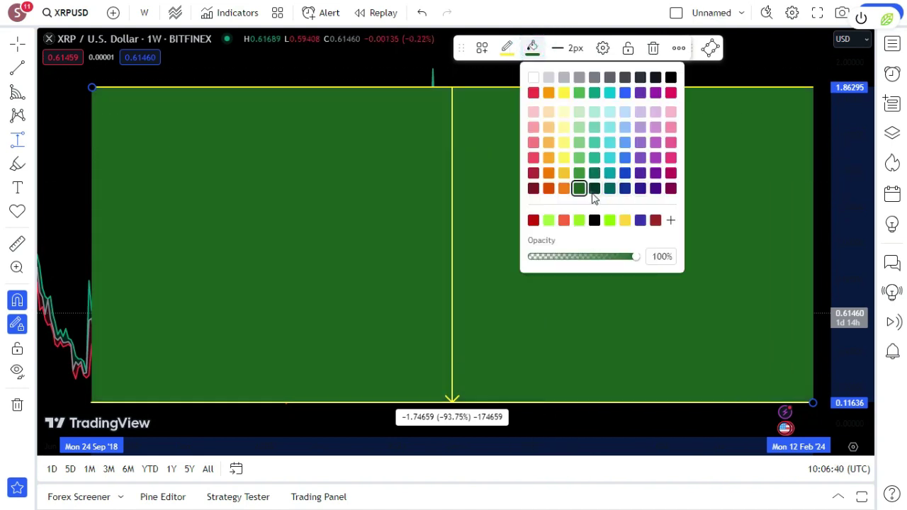
pyautogui.click(594, 189)
pyautogui.click(532, 48)
pyautogui.click(614, 258)
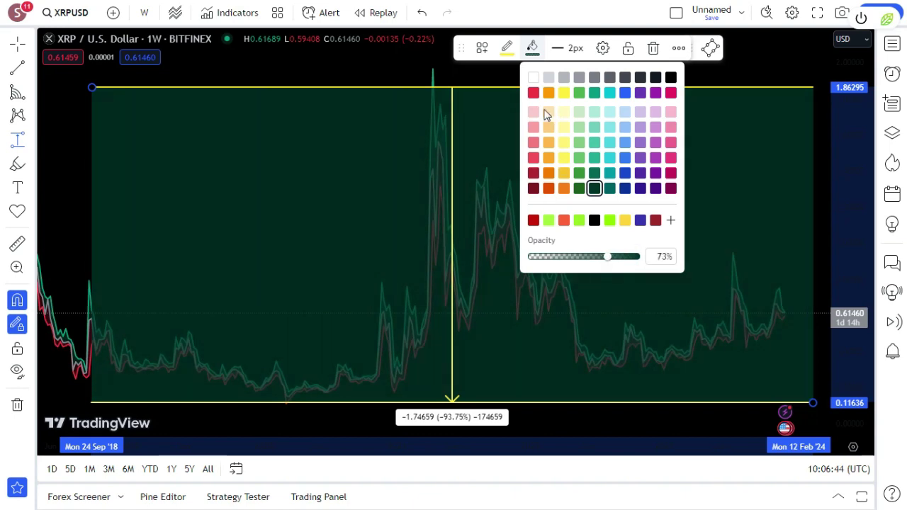
pyautogui.click(561, 93)
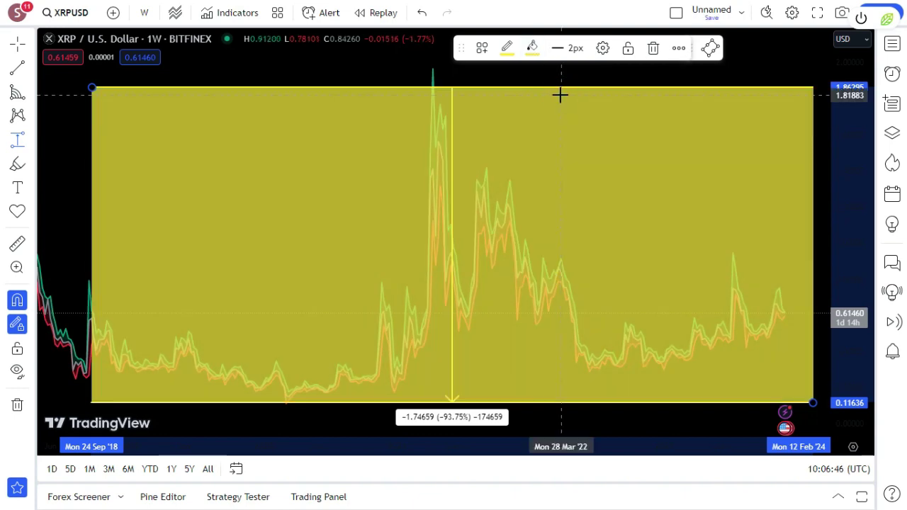
pyautogui.click(533, 48)
pyautogui.moveTo(592, 261); pyautogui.dragTo(573, 261)
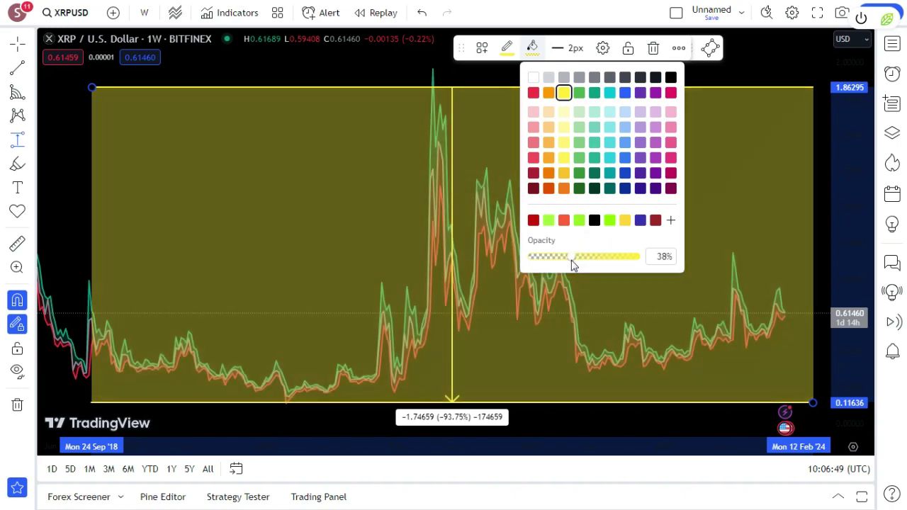
pyautogui.click(560, 48)
pyautogui.click(566, 142)
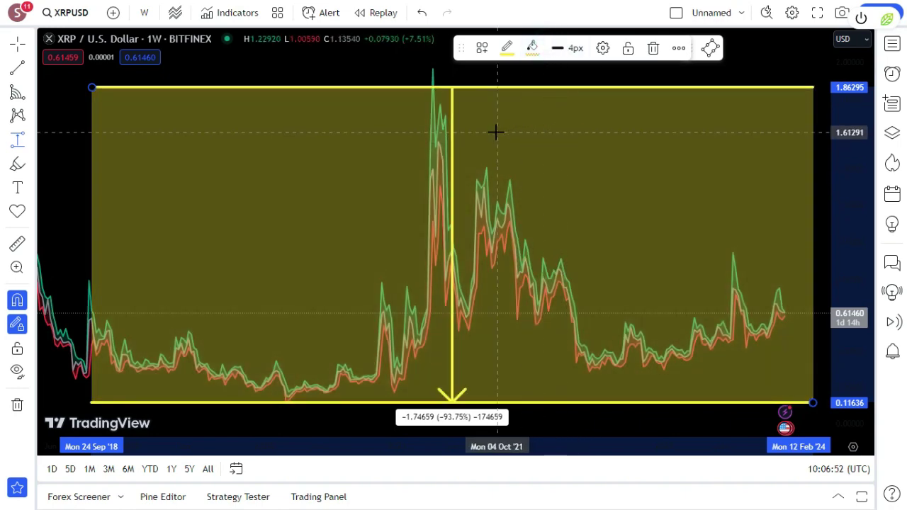
# Draw a vertical path from the range's bottom edge up to its top edge
pyautogui.scroll(-2, 496, 131)
pyautogui.scroll(4, 496, 131)
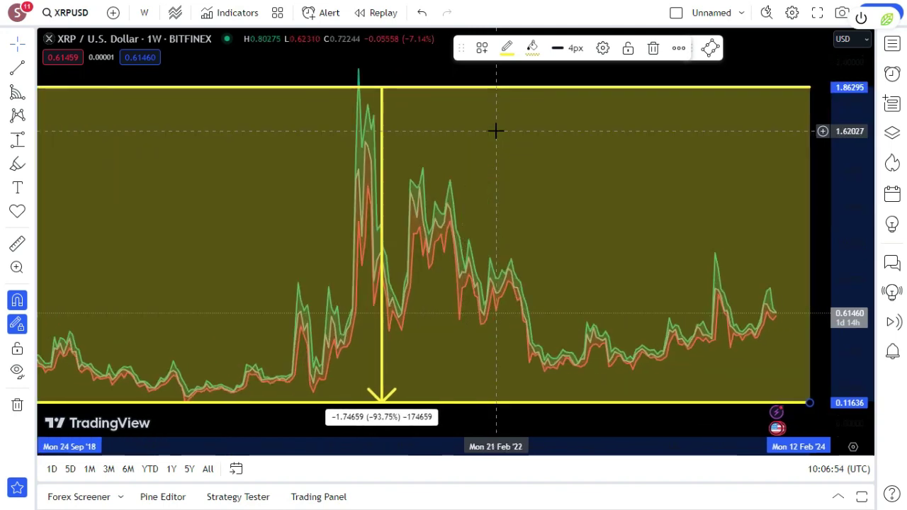
pyautogui.scroll(-2, 496, 131)
pyautogui.hscroll(2, 539, 79)
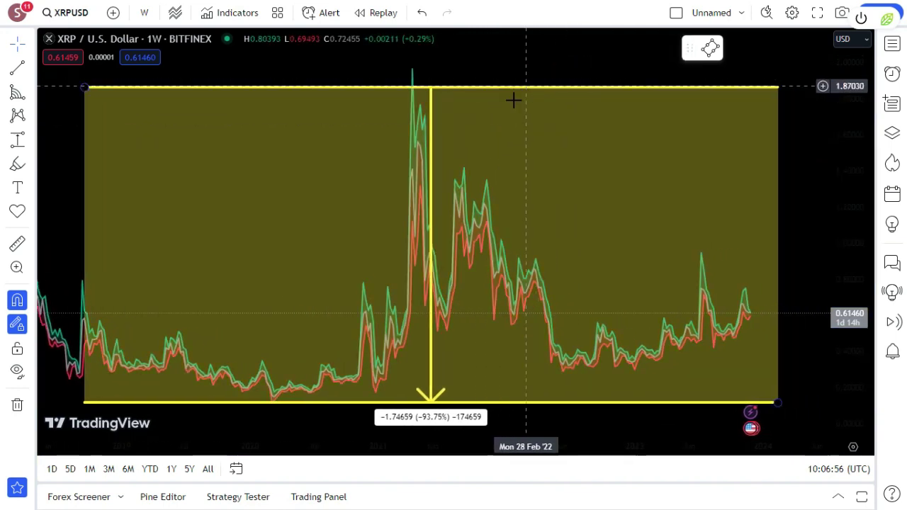
pyautogui.click(31, 163)
pyautogui.click(69, 305)
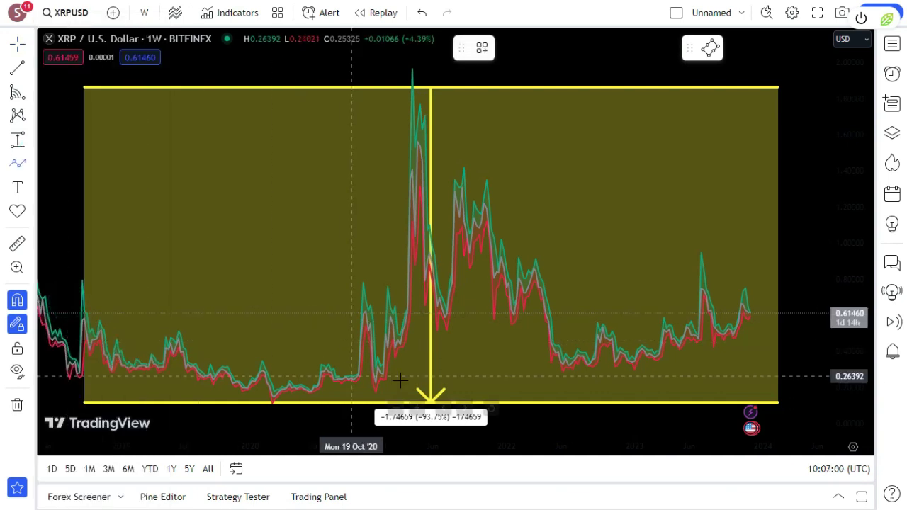
pyautogui.click(431, 404)
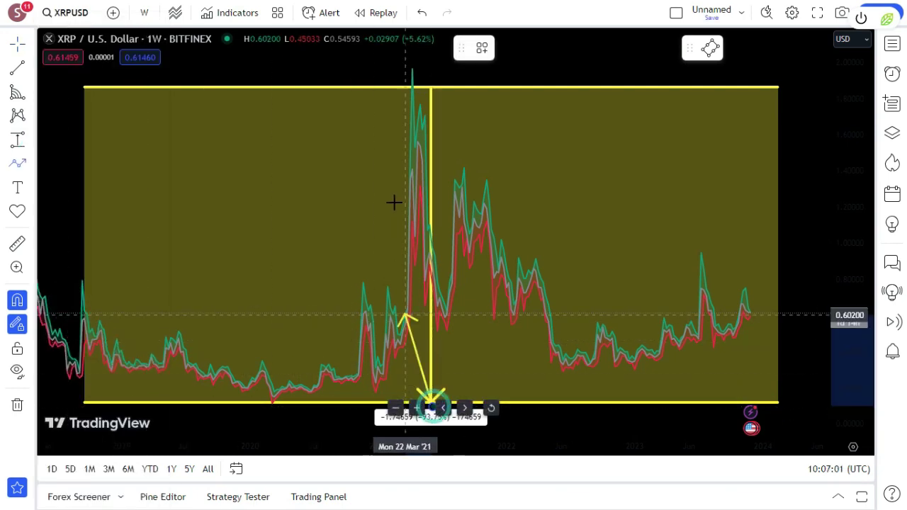
pyautogui.doubleClick(431, 86)
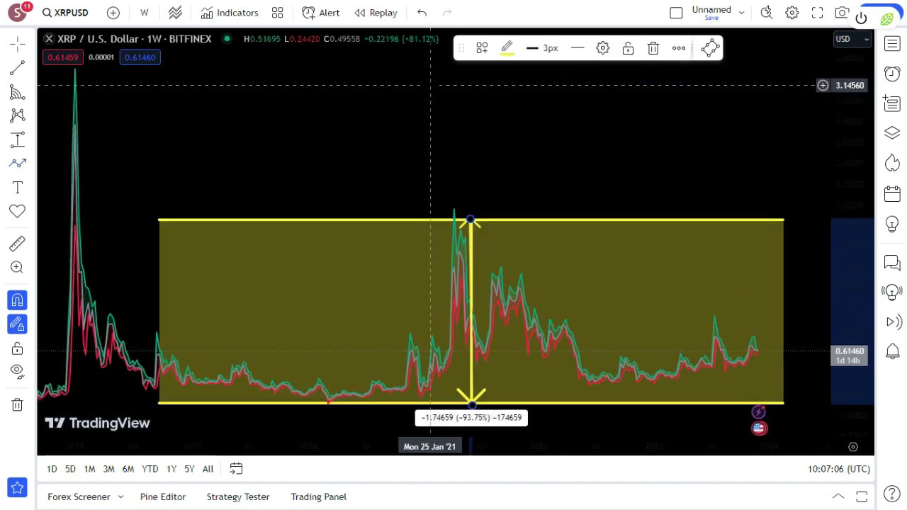
# Measure a date range from 3 Aug 2020 to 21 Mar 2022, spanning 85 bars and 595 days
pyautogui.click(32, 141)
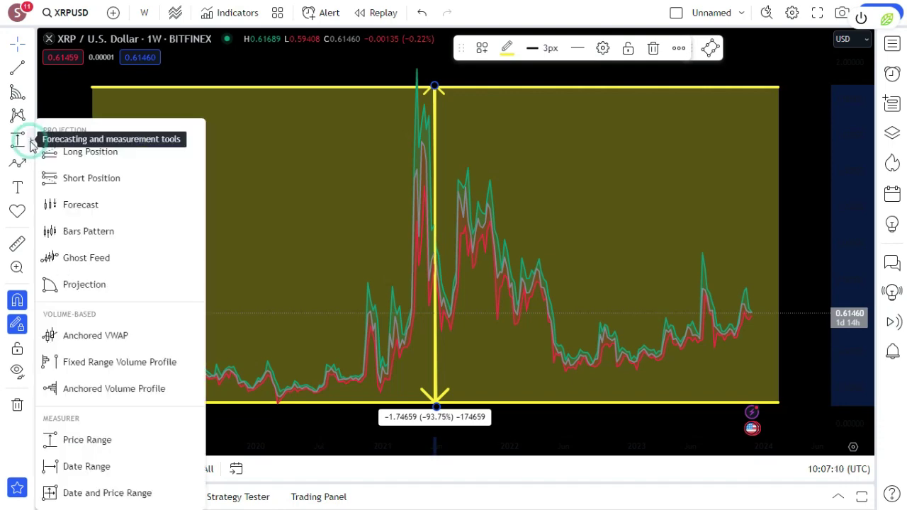
pyautogui.click(86, 465)
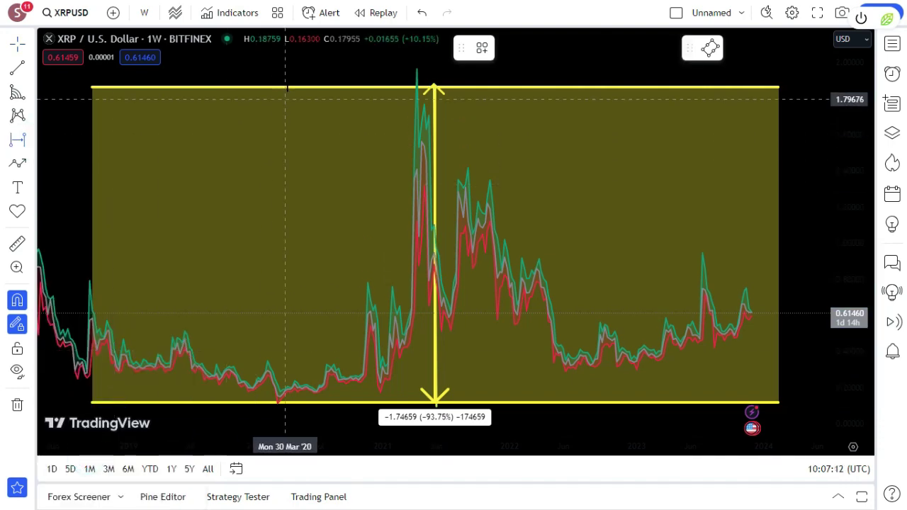
pyautogui.click(328, 86)
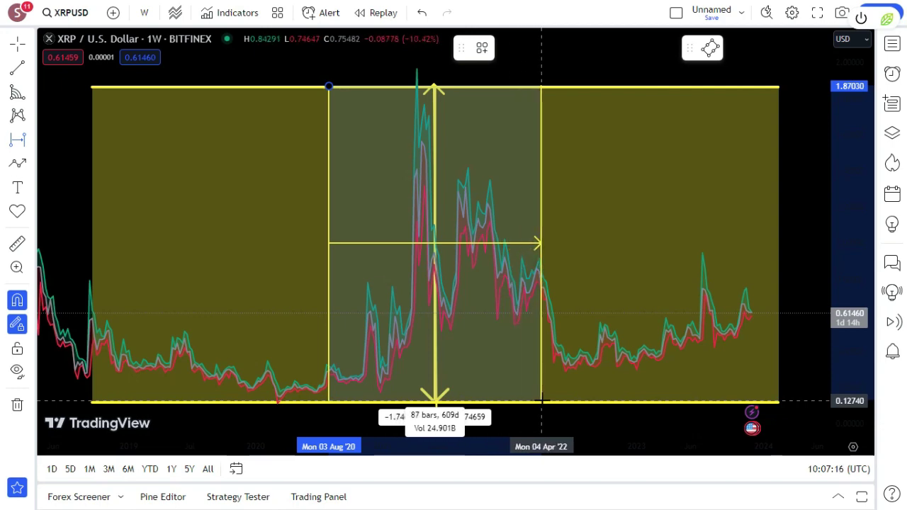
pyautogui.click(536, 399)
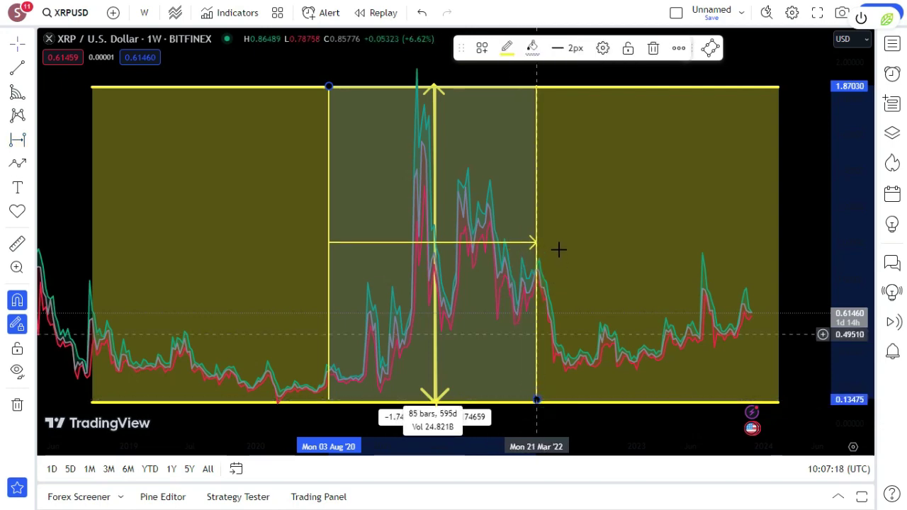
pyautogui.scroll(-2, 558, 248)
pyautogui.scroll(2, 558, 247)
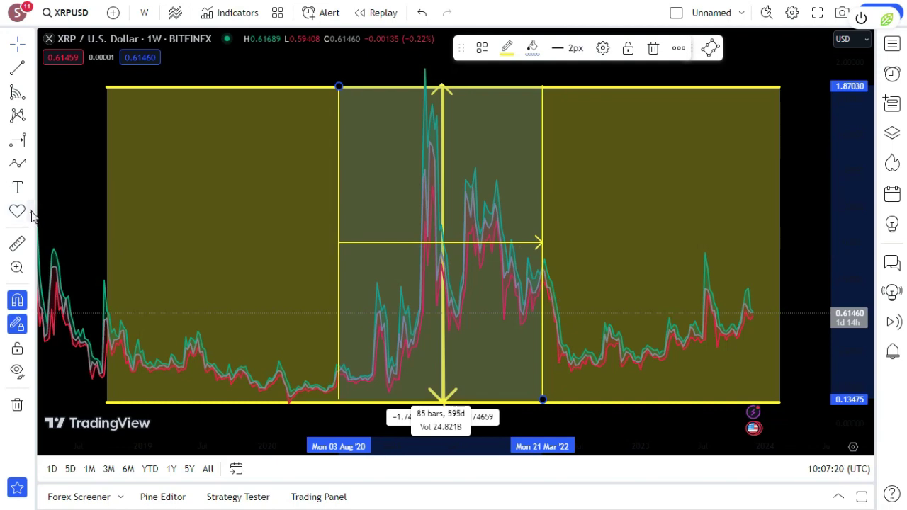
# Draw a circle centred inside the date range over the 2021 price spike, nudged slightly upward
pyautogui.click(30, 163)
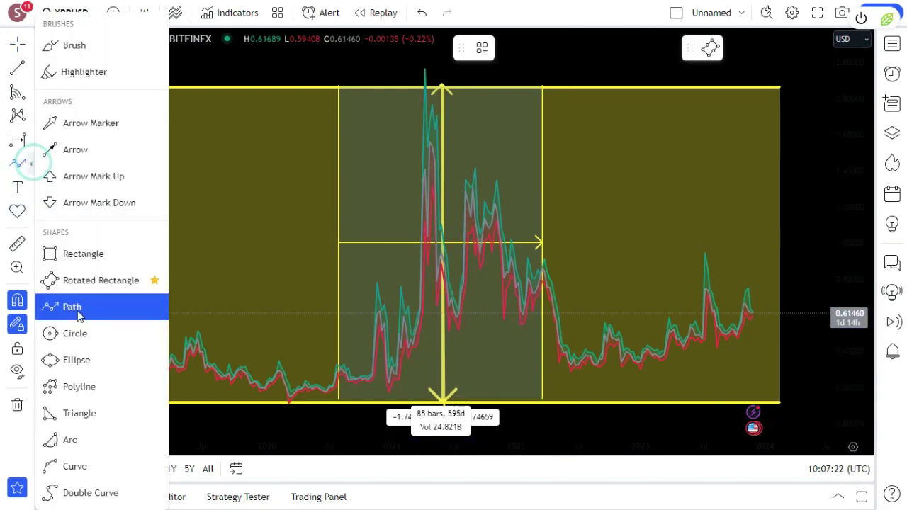
pyautogui.click(90, 325)
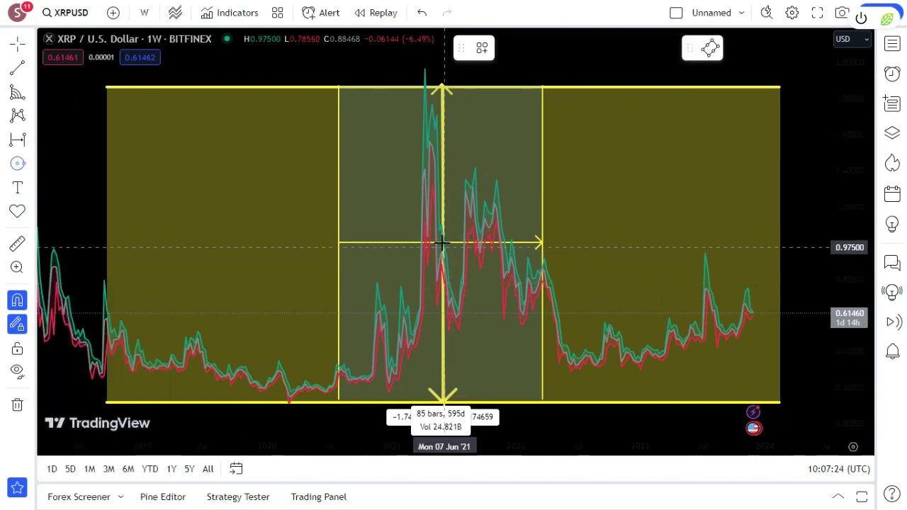
pyautogui.click(441, 253)
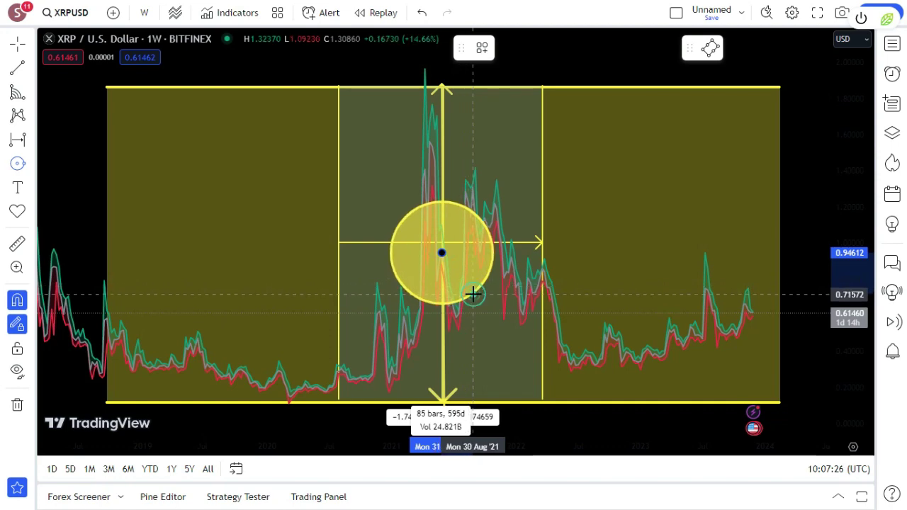
pyautogui.click(473, 294)
pyautogui.moveTo(464, 305); pyautogui.dragTo(462, 288)
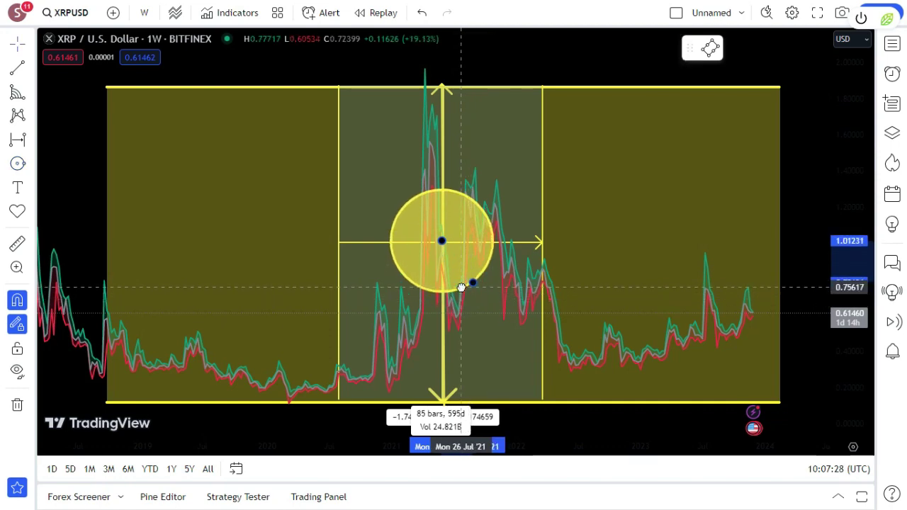
pyautogui.scroll(-3, 591, 251)
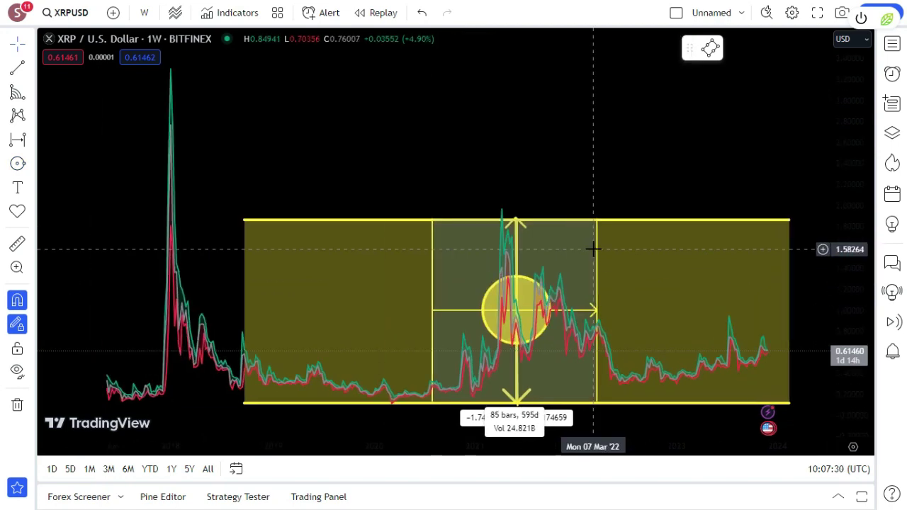
pyautogui.scroll(3, 592, 248)
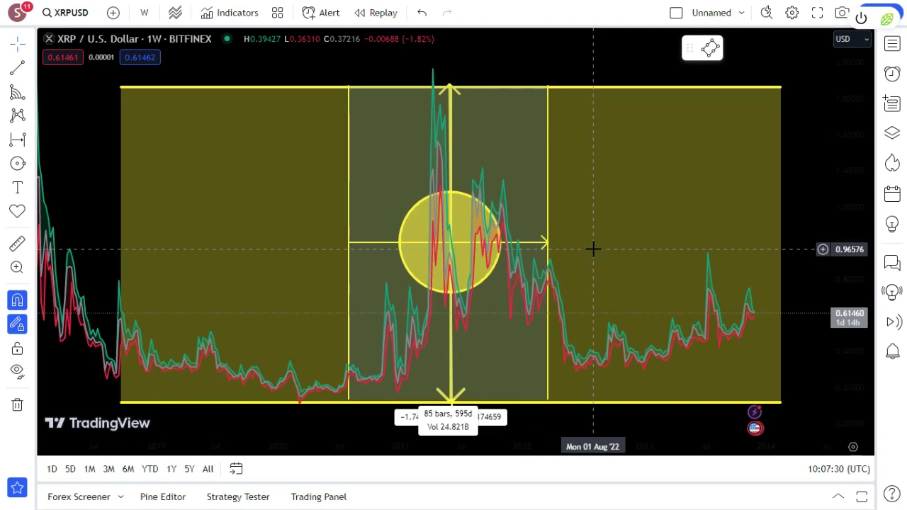
pyautogui.click(30, 164)
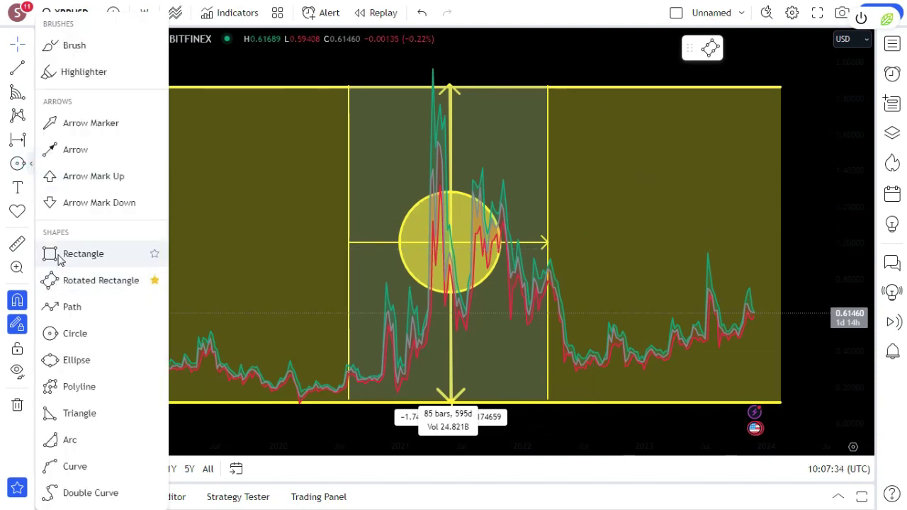
# Draw a Gann box from Sep 2018 to Aug 2020, redoing the first misdrawn attempt
pyautogui.click(30, 95)
pyautogui.click(67, 415)
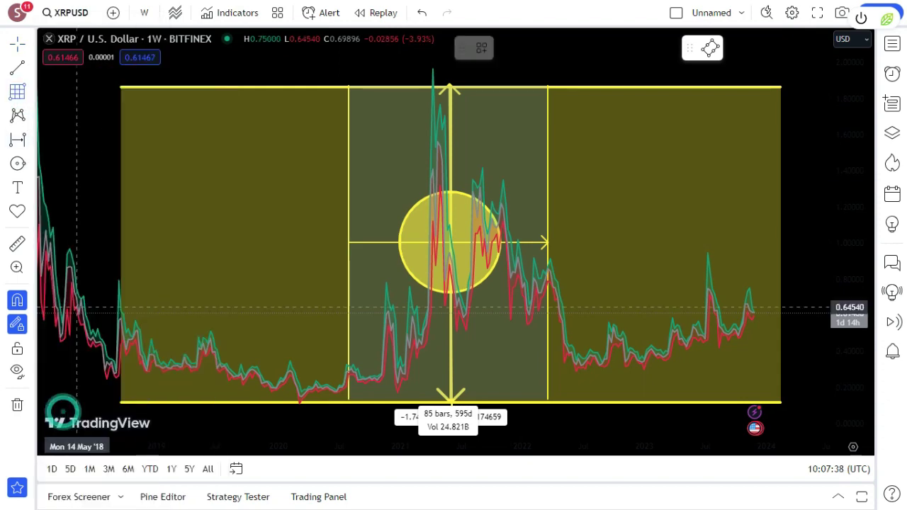
pyautogui.moveTo(119, 84)
pyautogui.mouseDown()
pyautogui.moveTo(263, 247)
pyautogui.moveTo(348, 398)
pyautogui.moveTo(347, 386)
pyautogui.mouseUp()
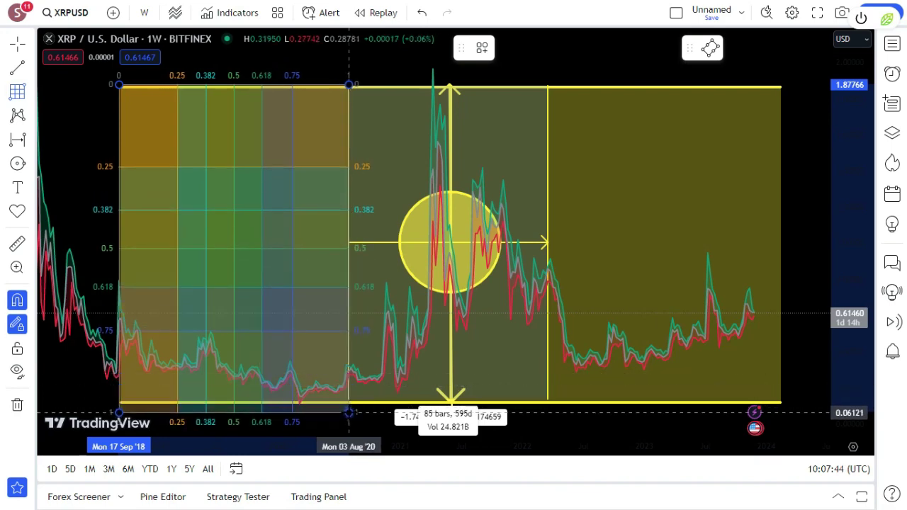
pyautogui.moveTo(347, 386); pyautogui.dragTo(349, 416)
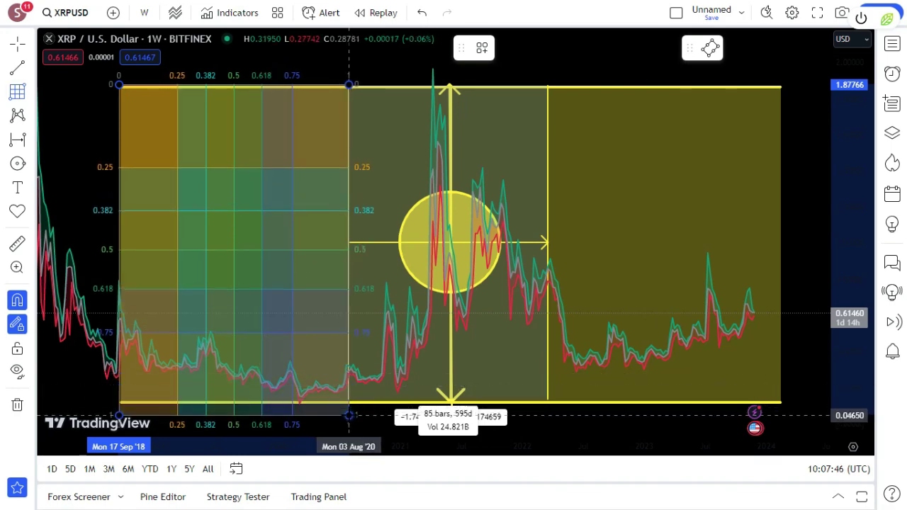
pyautogui.press('Escape')
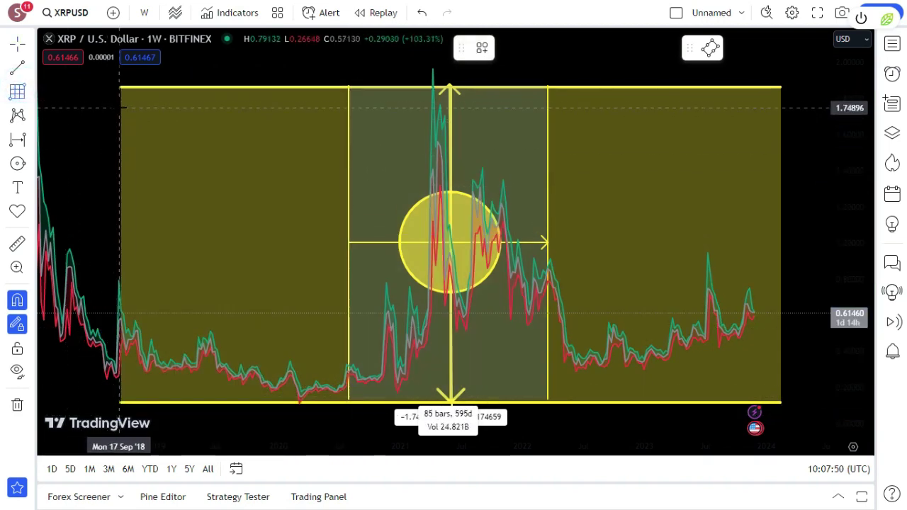
pyautogui.click(119, 106)
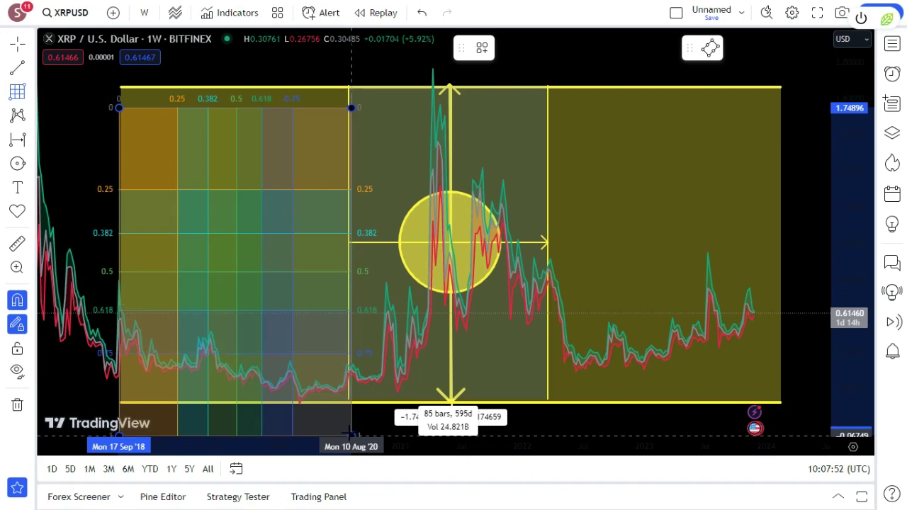
pyautogui.click(350, 415)
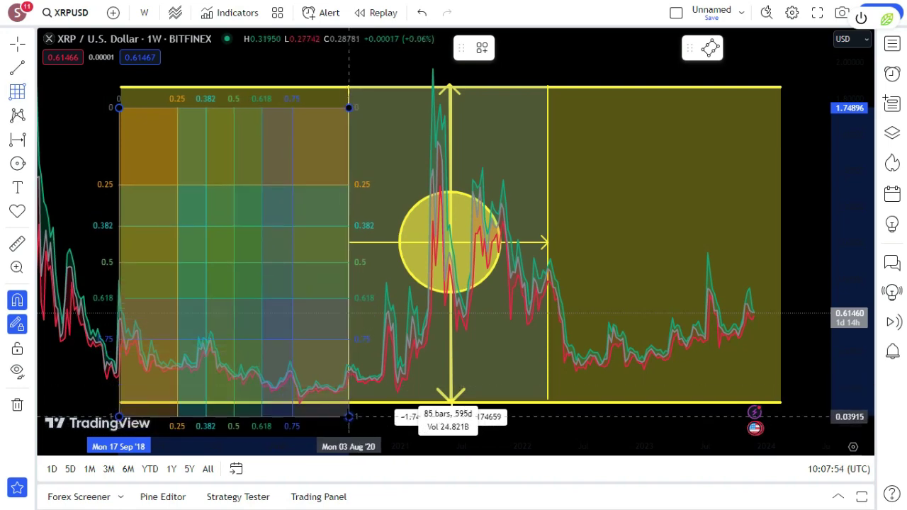
pyautogui.click(349, 416)
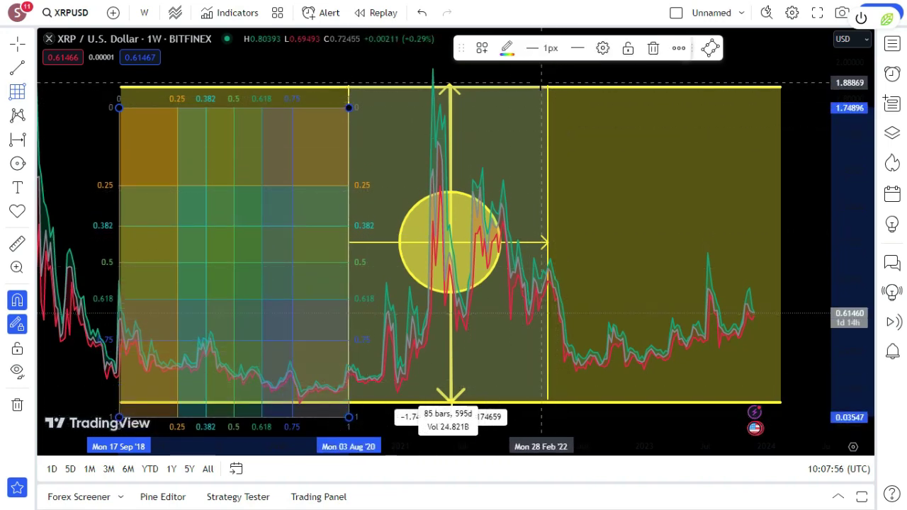
# Add a second Gann box from Mar 2022 to Feb 2024 and shift the left box up
pyautogui.click(547, 87)
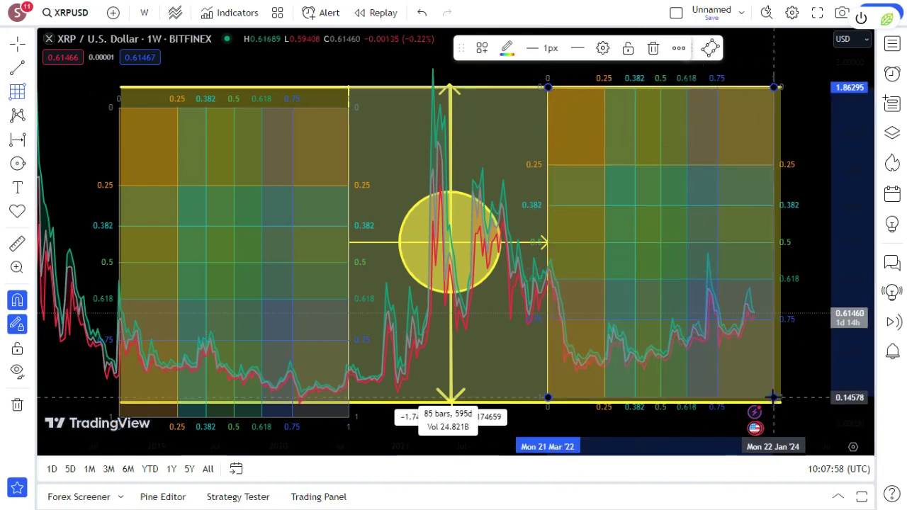
pyautogui.click(783, 401)
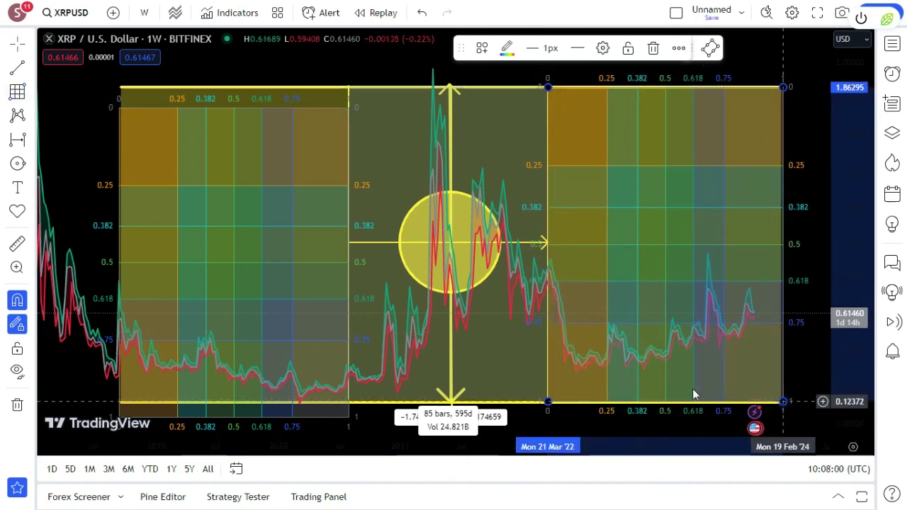
pyautogui.click(323, 417)
pyautogui.moveTo(318, 418); pyautogui.dragTo(316, 401)
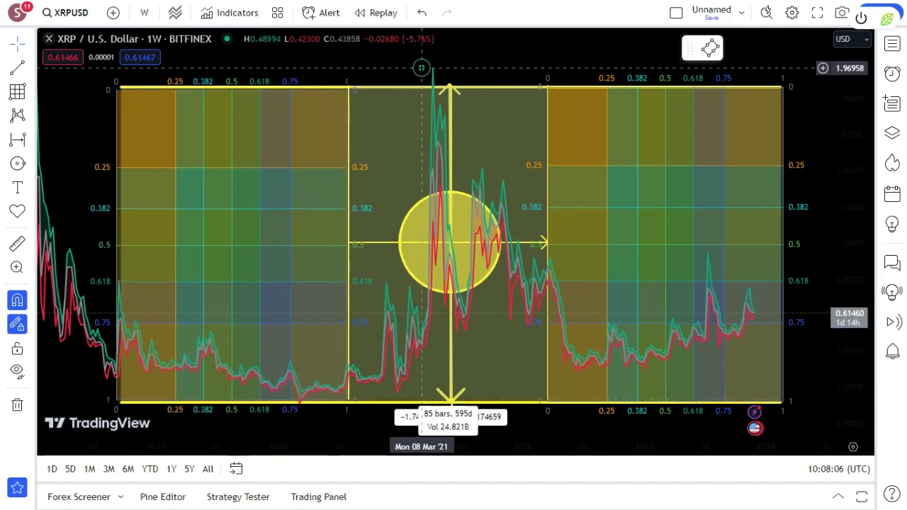
pyautogui.scroll(-3, 421, 69)
pyautogui.scroll(2, 418, 141)
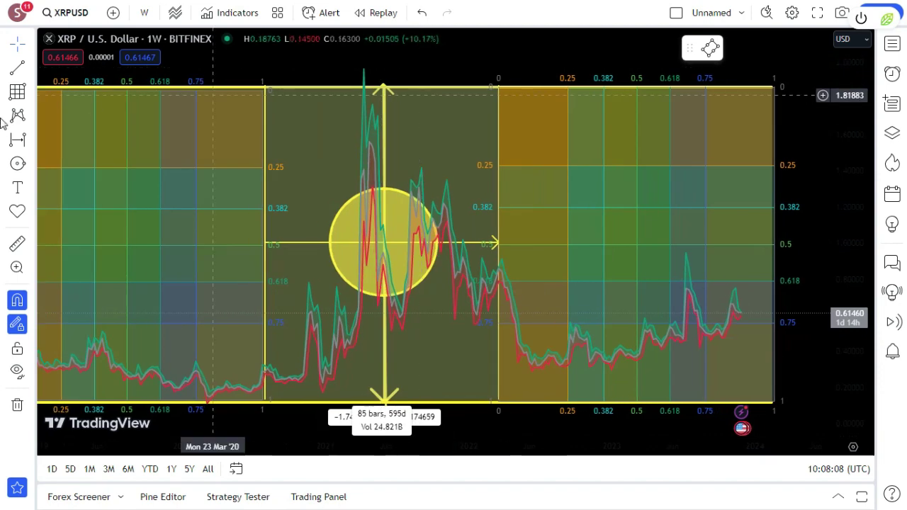
pyautogui.click(31, 167)
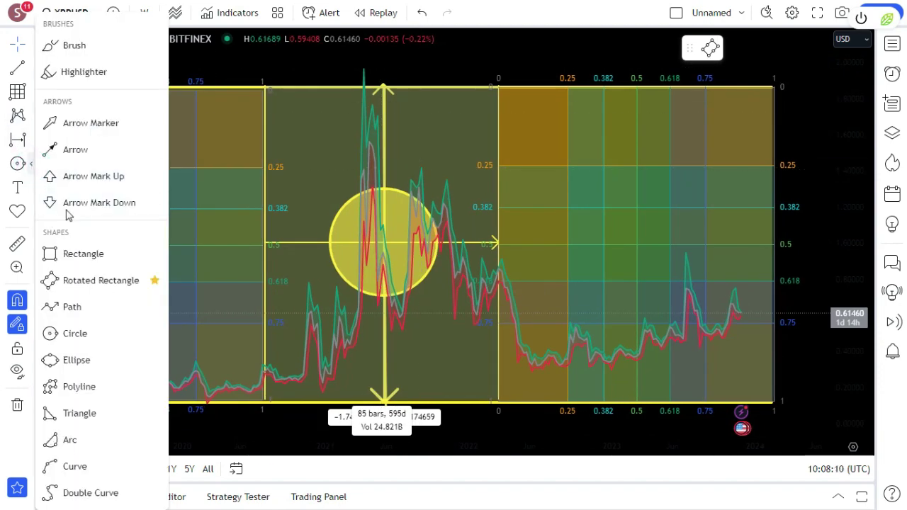
# Draw a yellow line from the date range's left midpoint up to its top
pyautogui.click(74, 149)
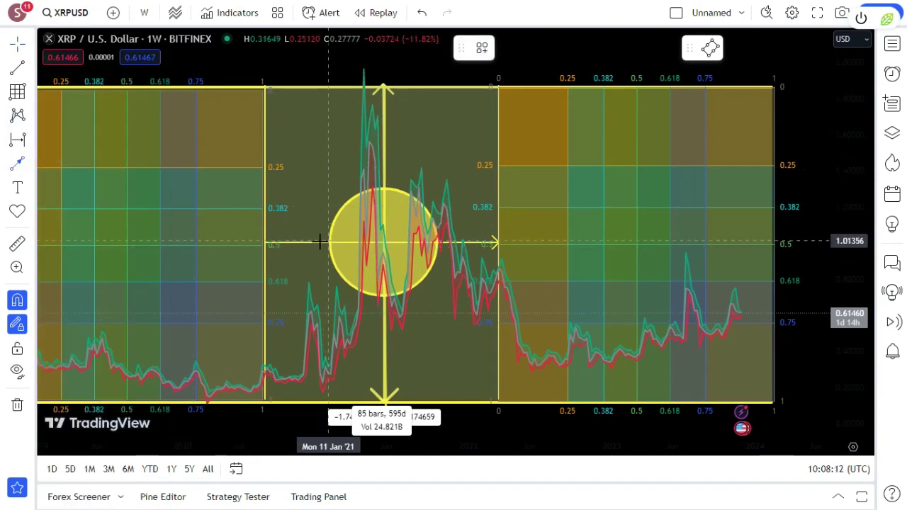
pyautogui.click(265, 244)
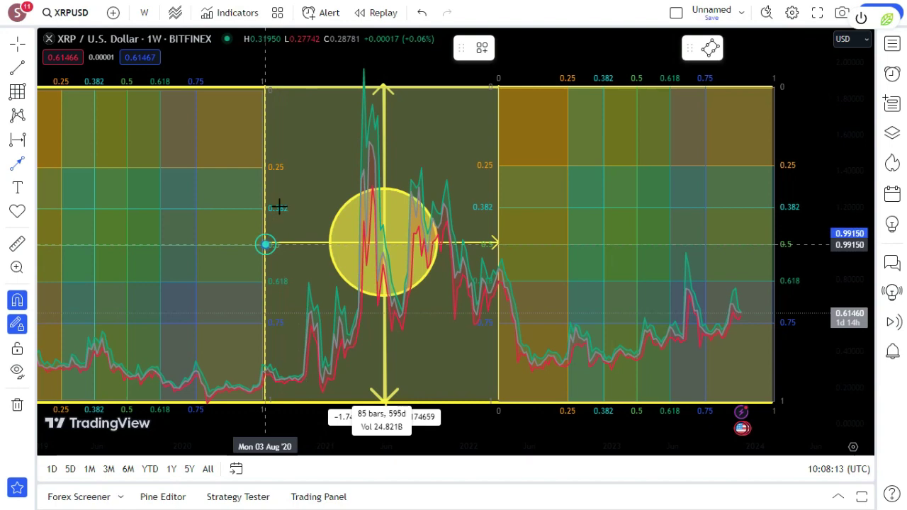
pyautogui.click(380, 86)
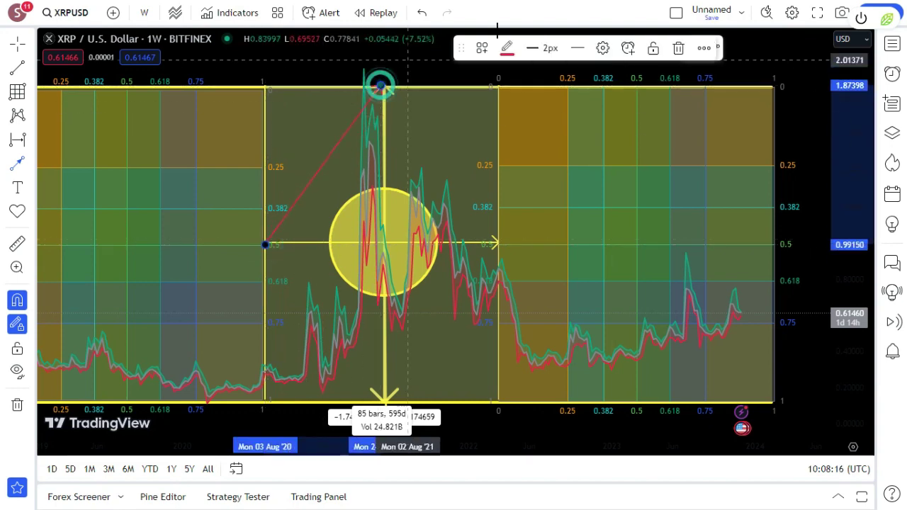
pyautogui.click(510, 47)
pyautogui.click(539, 92)
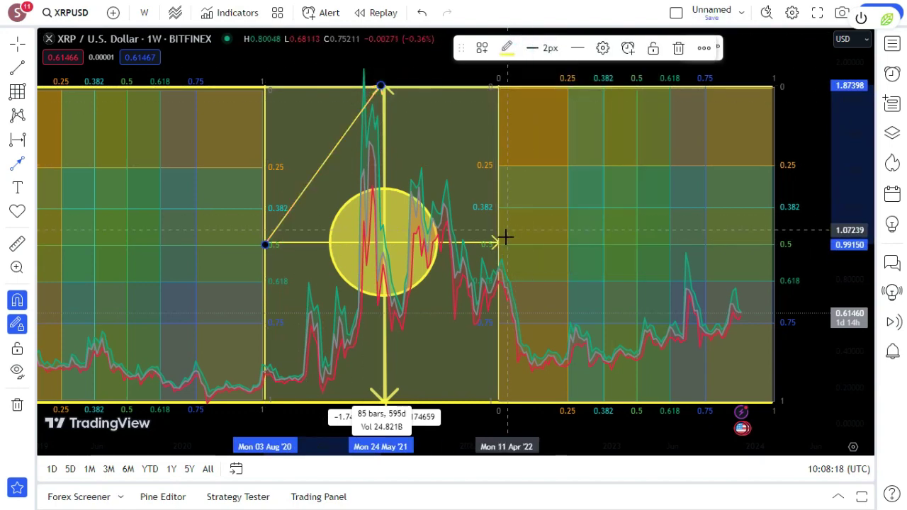
# Add yellow lines top-to-right, left midpoint-to-bottom and right-to-bottom to close the diamond
pyautogui.click(497, 274)
pyautogui.click(380, 87)
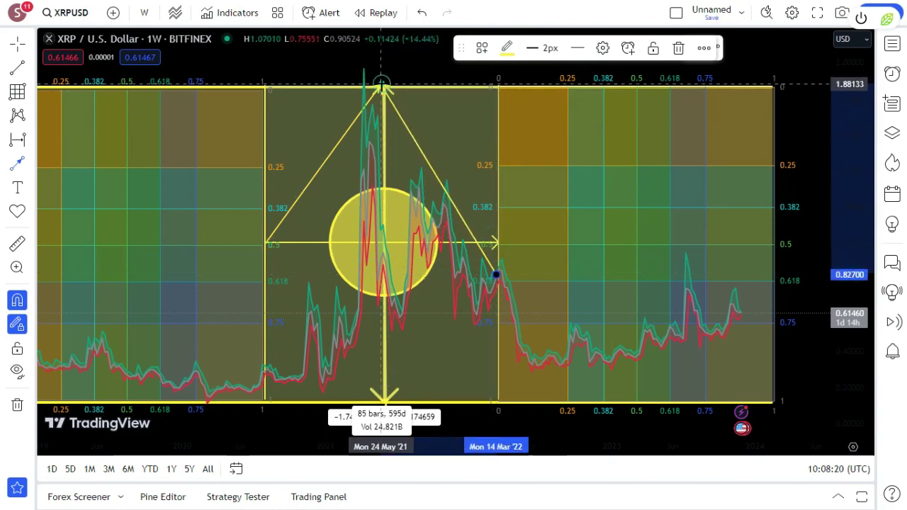
pyautogui.click(263, 242)
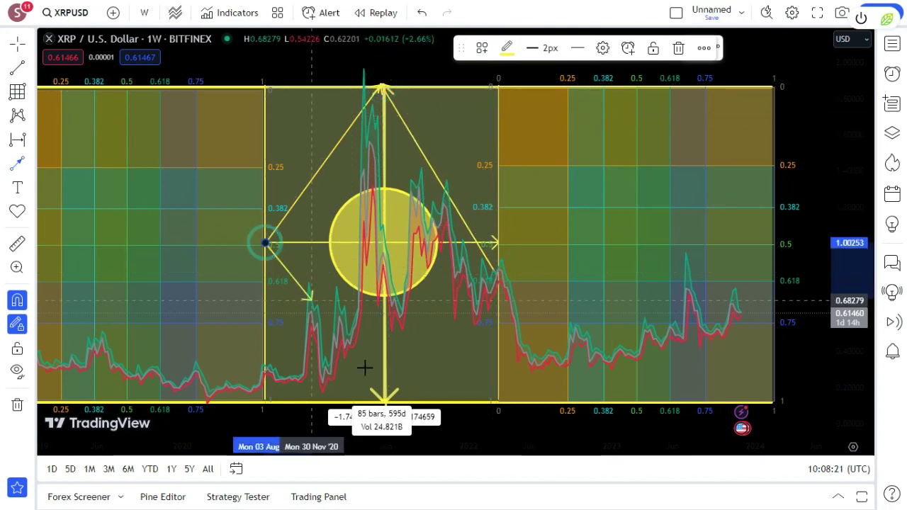
pyautogui.click(386, 399)
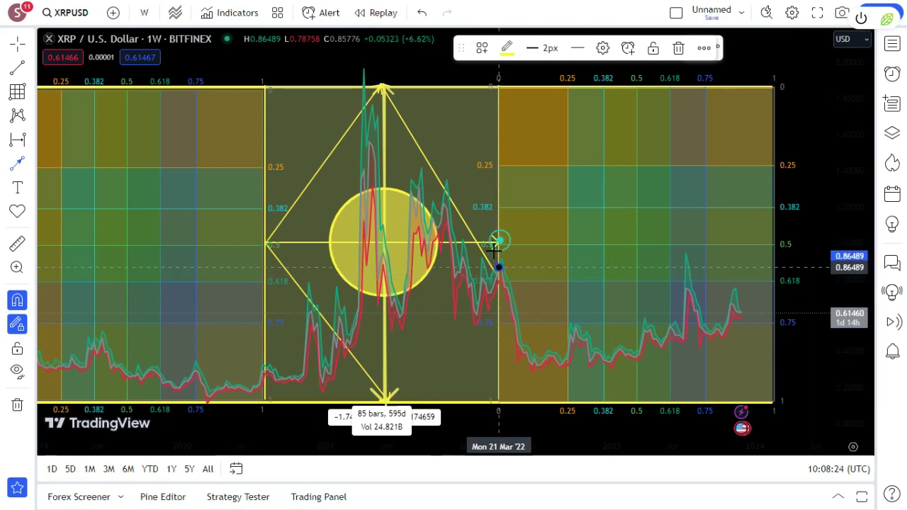
pyautogui.click(499, 268)
pyautogui.click(381, 394)
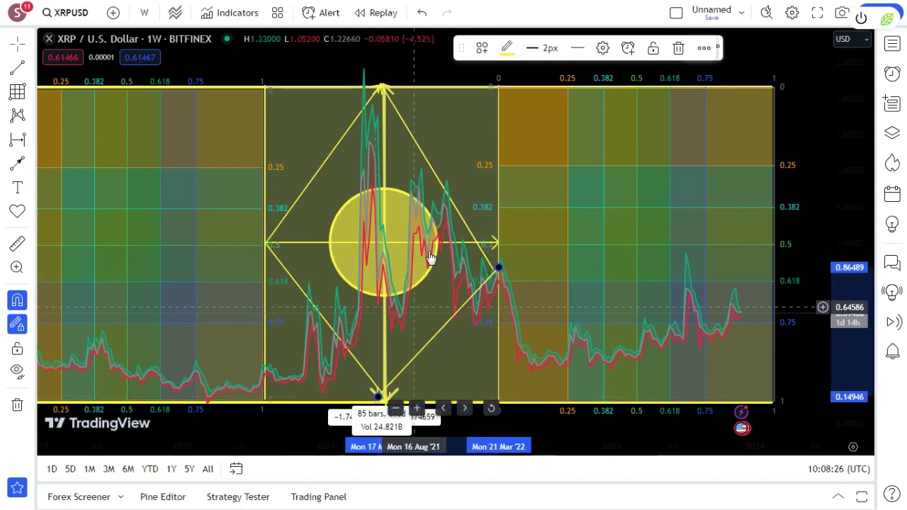
pyautogui.moveTo(431, 257)
pyautogui.mouseDown()
pyautogui.moveTo(429, 247)
pyautogui.moveTo(430, 258)
pyautogui.mouseUp()
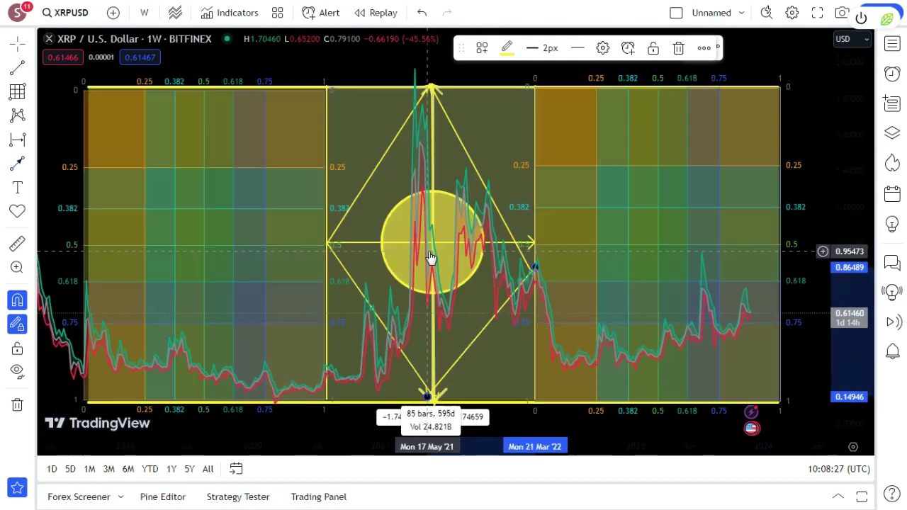
pyautogui.click(30, 166)
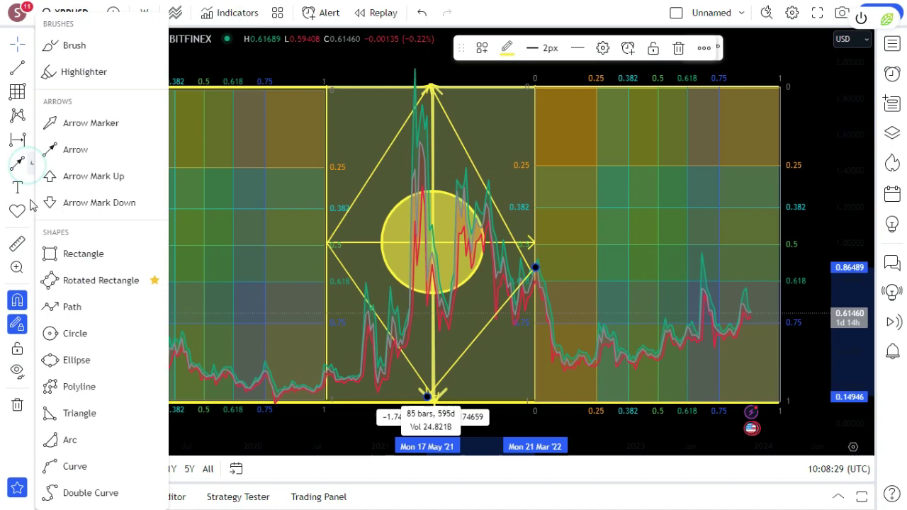
# Draw small yellow circles on the diamond's right, left, top and bottom vertices
pyautogui.click(78, 335)
pyautogui.click(533, 274)
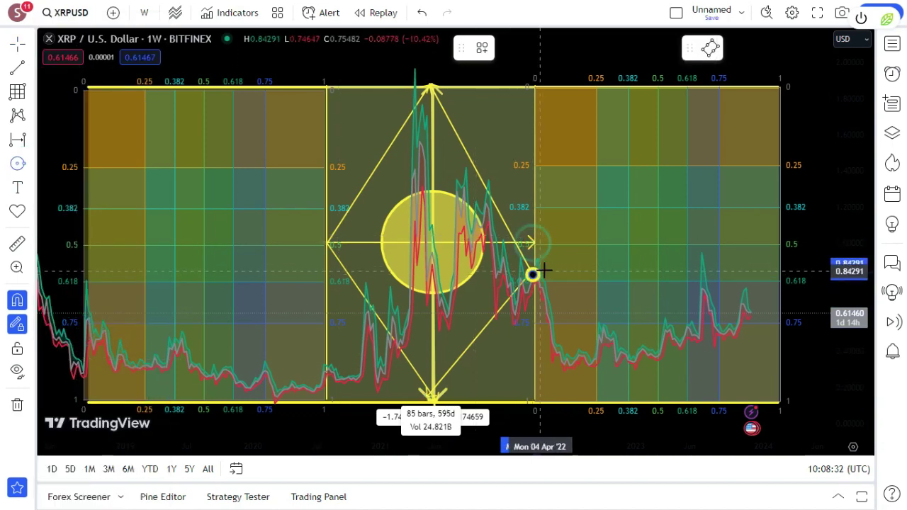
pyautogui.click(546, 269)
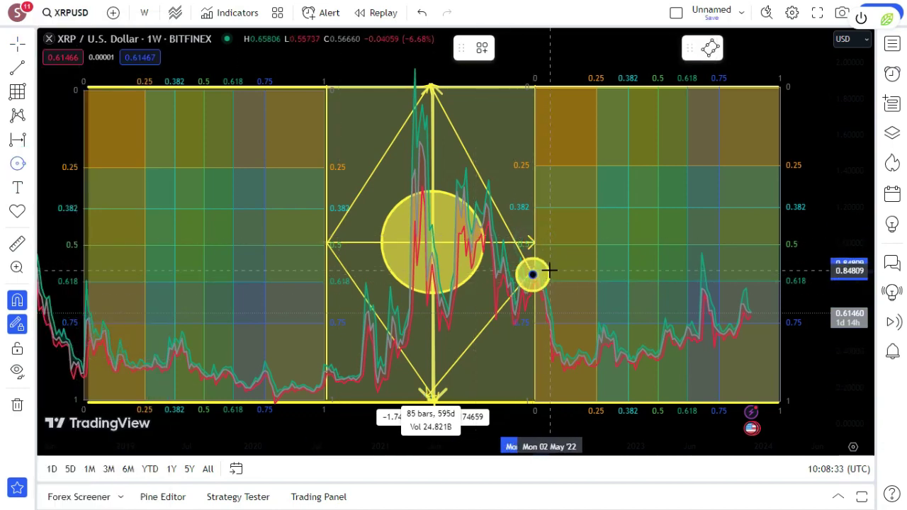
pyautogui.click(312, 242)
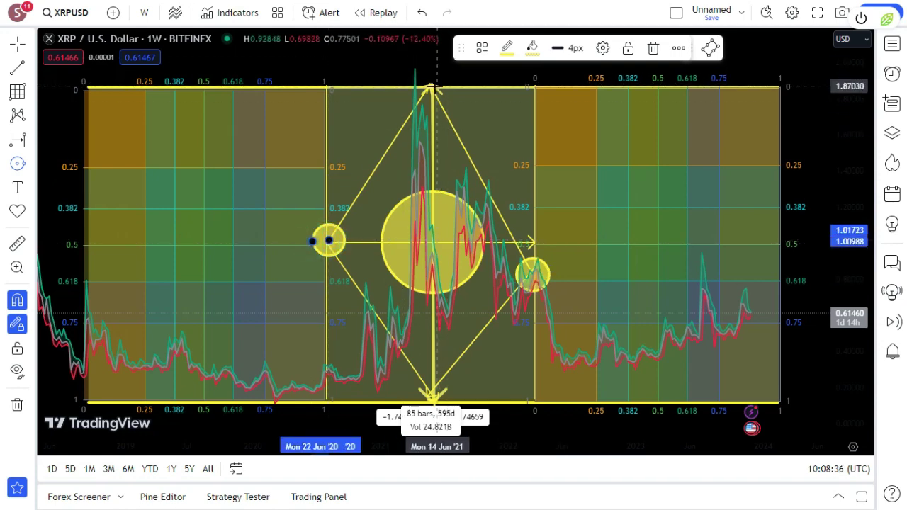
pyautogui.click(432, 88)
pyautogui.click(449, 94)
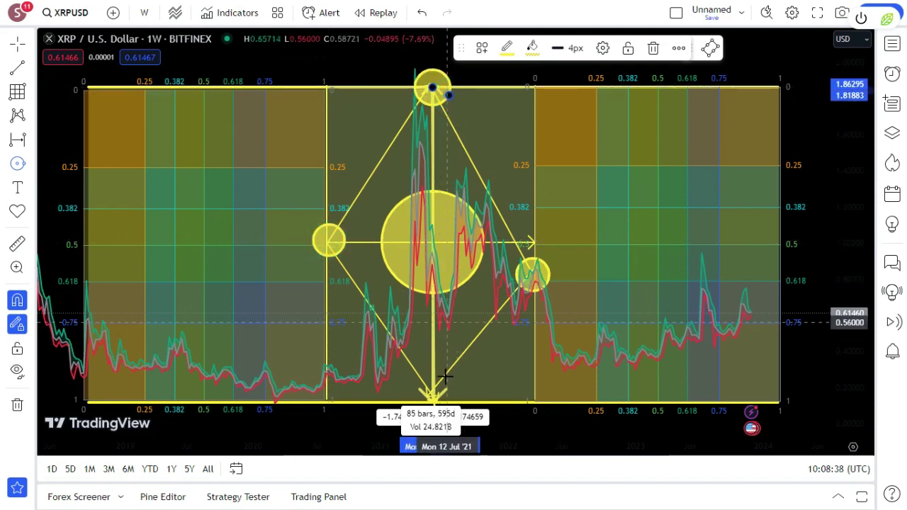
pyautogui.click(430, 394)
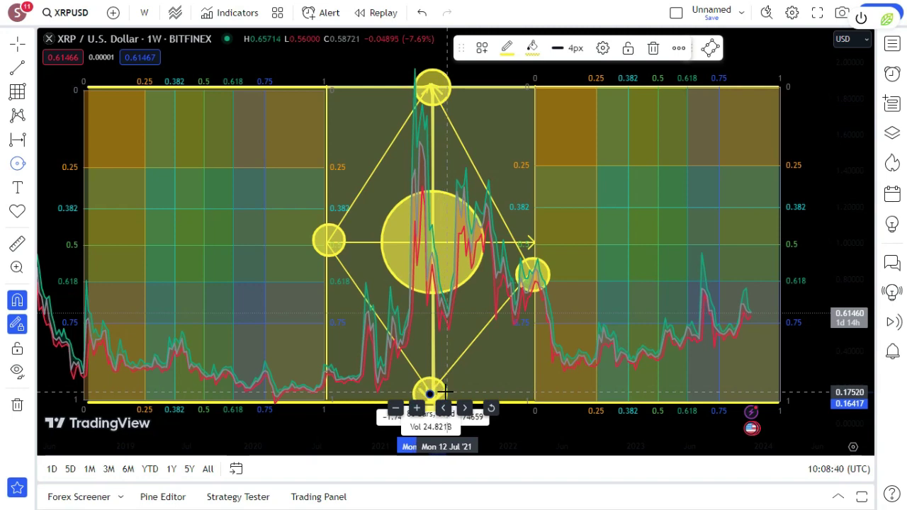
pyautogui.click(454, 384)
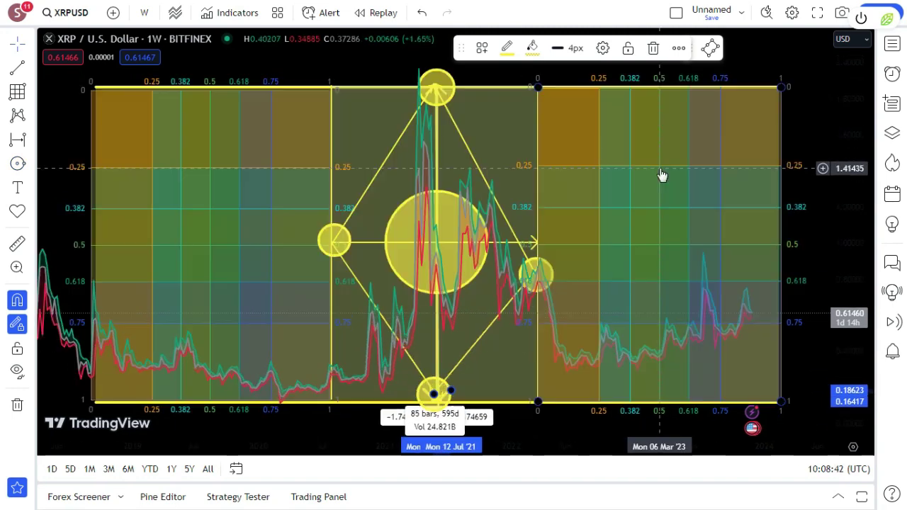
# Place a red crosshair icon centred in the large yellow circle
pyautogui.click(30, 212)
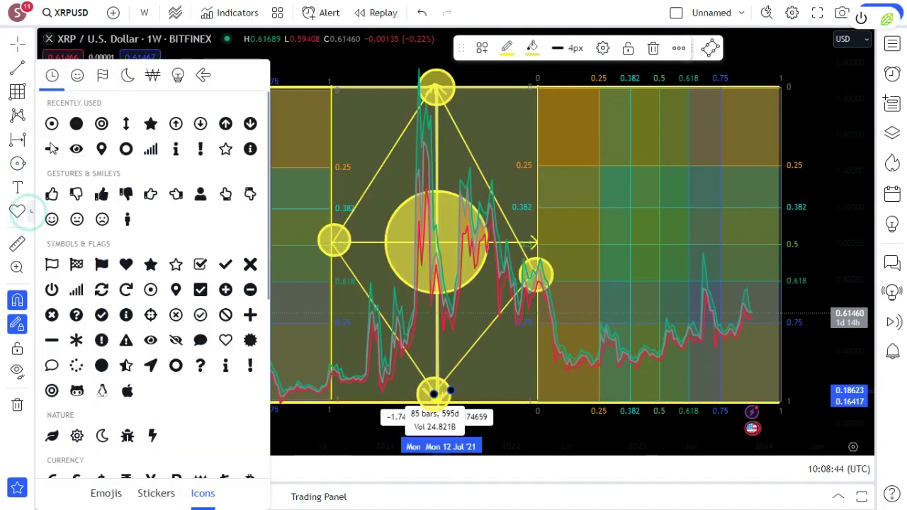
pyautogui.click(70, 124)
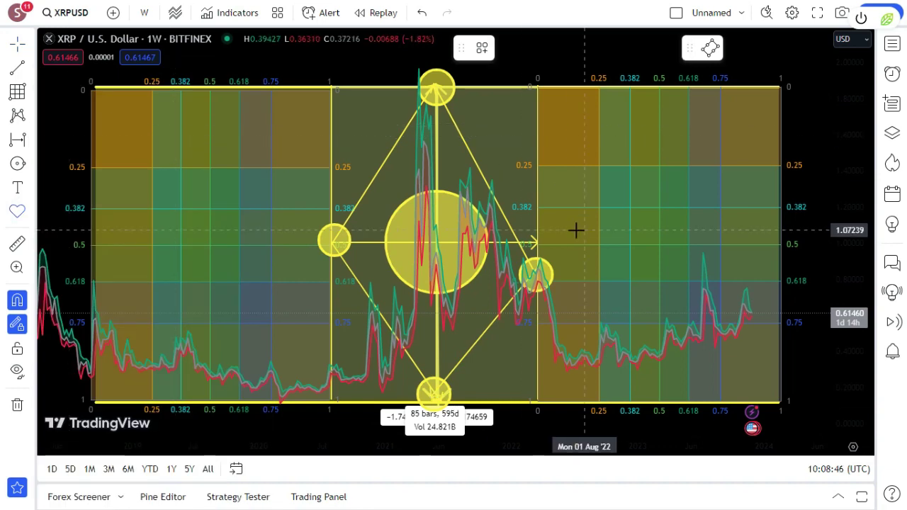
pyautogui.click(436, 243)
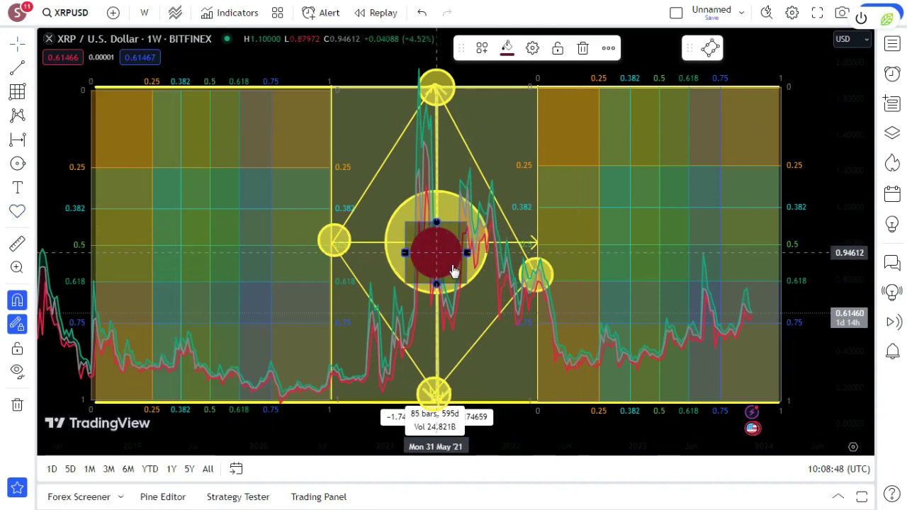
pyautogui.moveTo(449, 263); pyautogui.dragTo(450, 255)
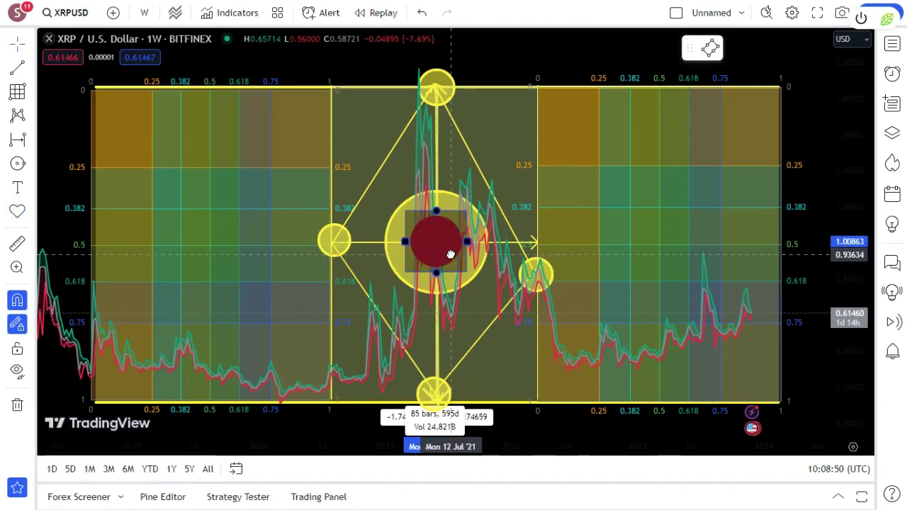
# Stack a yellow target icon over the red centre to form the bullseye
pyautogui.click(30, 211)
pyautogui.click(99, 124)
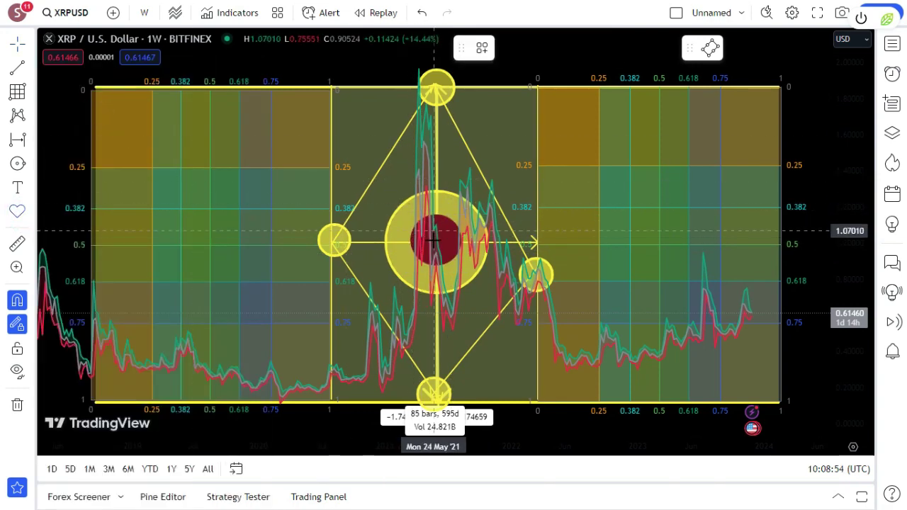
pyautogui.click(433, 239)
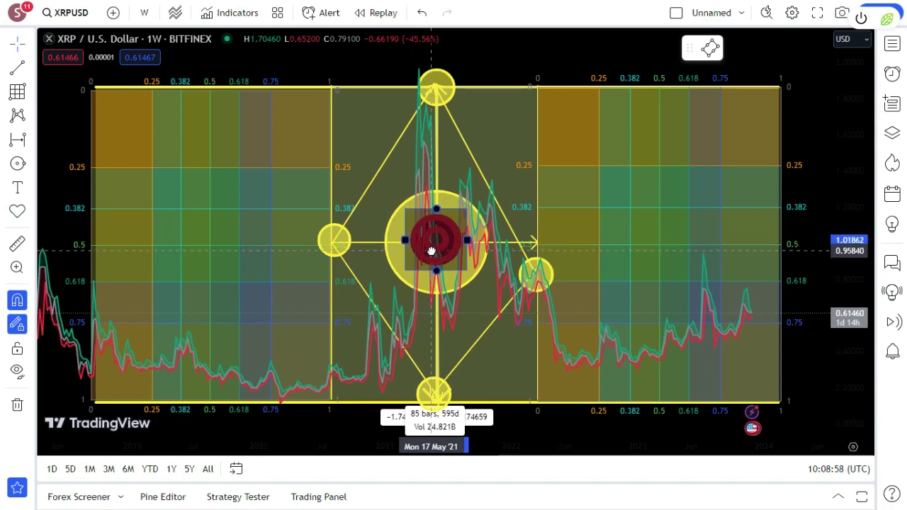
pyautogui.click(506, 47)
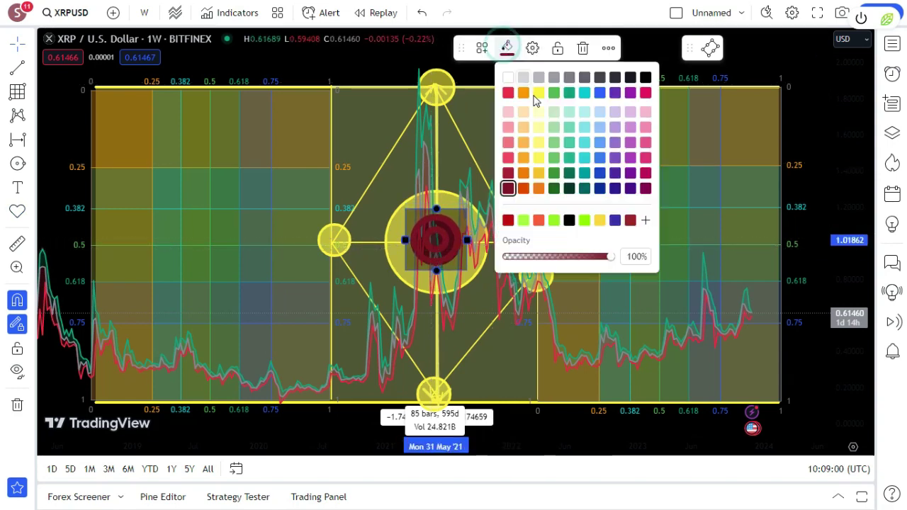
pyautogui.click(528, 92)
pyautogui.click(521, 98)
pyautogui.scroll(-2, 511, 98)
pyautogui.scroll(2, 489, 95)
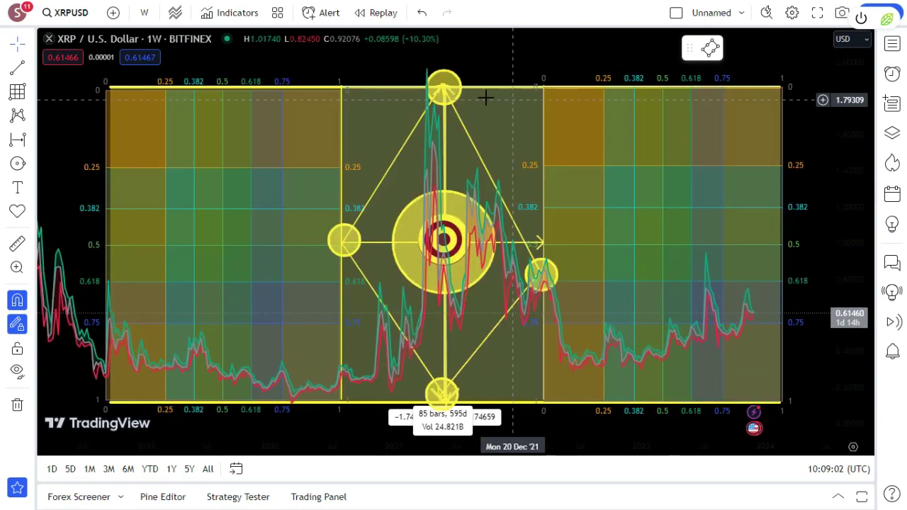
pyautogui.click(17, 210)
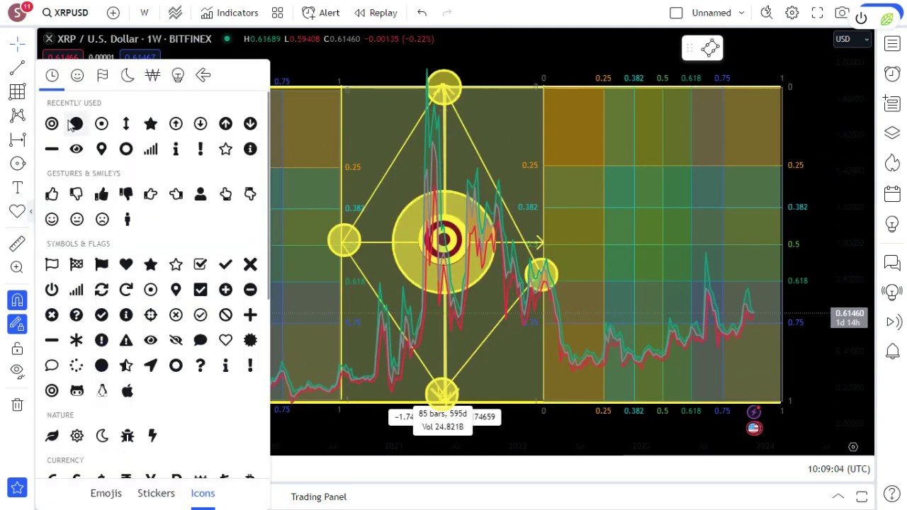
# Add a small dark red filled-circle dot, centred in the top corner circle
pyautogui.click(75, 124)
pyautogui.click(442, 86)
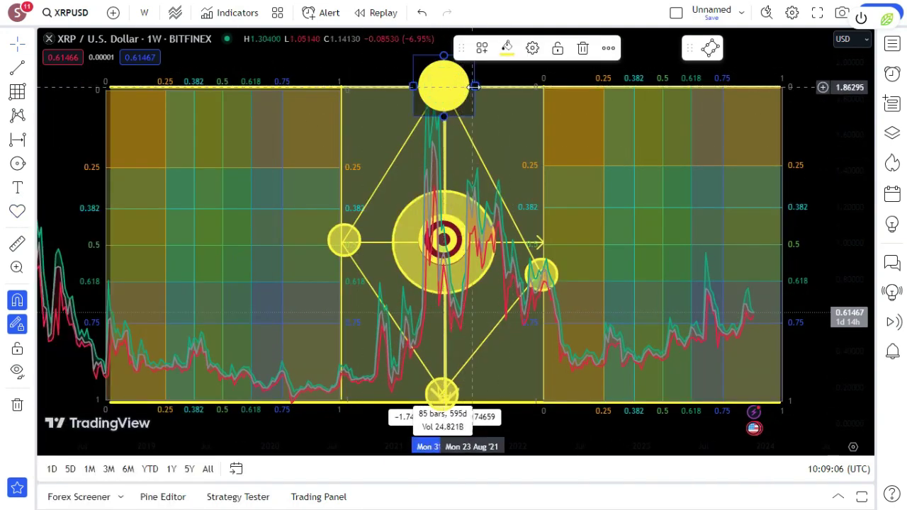
pyautogui.moveTo(475, 86); pyautogui.dragTo(456, 92)
pyautogui.click(506, 48)
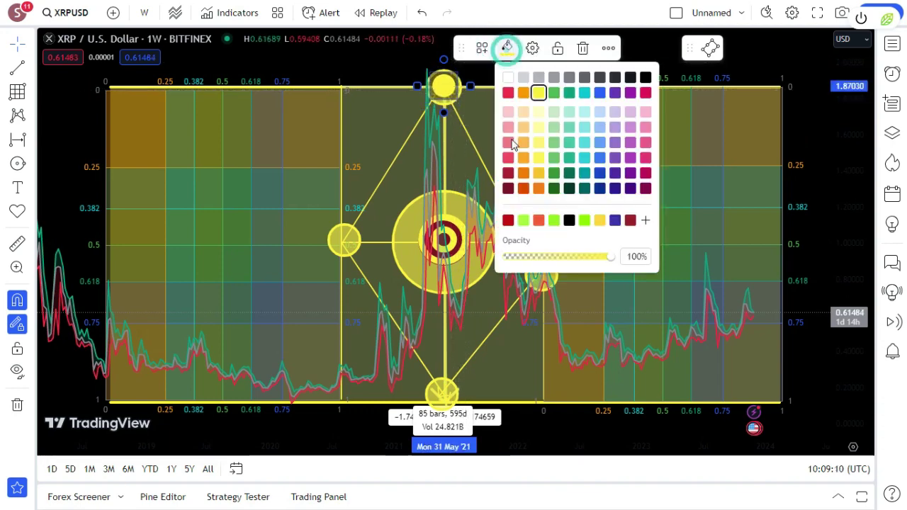
pyautogui.click(508, 188)
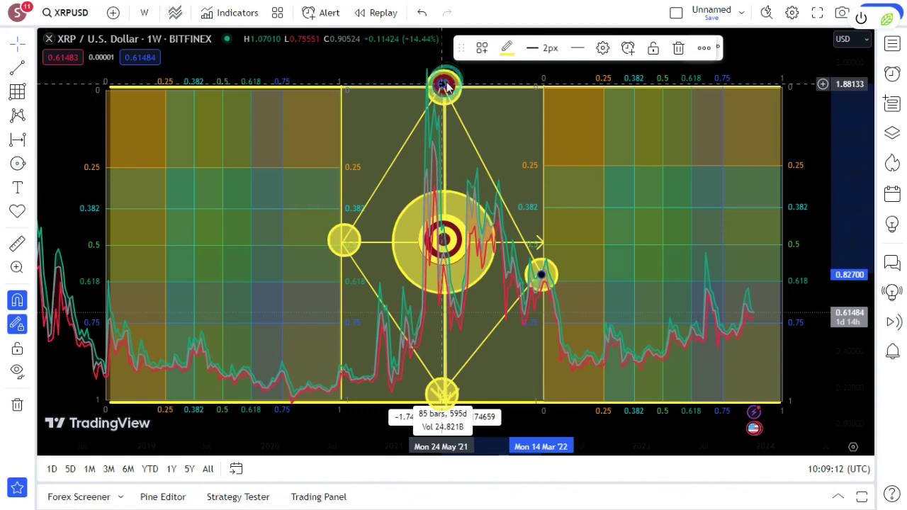
pyautogui.moveTo(452, 84); pyautogui.dragTo(444, 87)
# Add dark red dots to the left, right and bottom corner circles and centre them
pyautogui.click(31, 212)
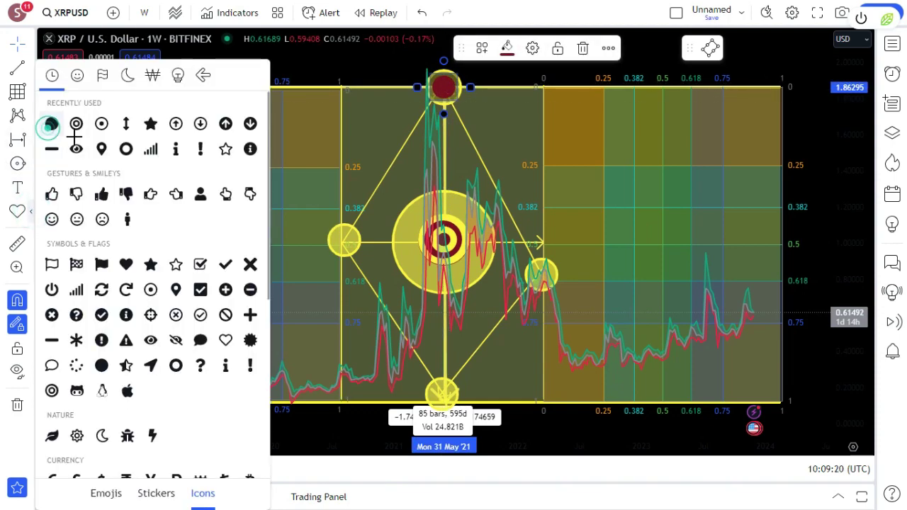
pyautogui.click(50, 126)
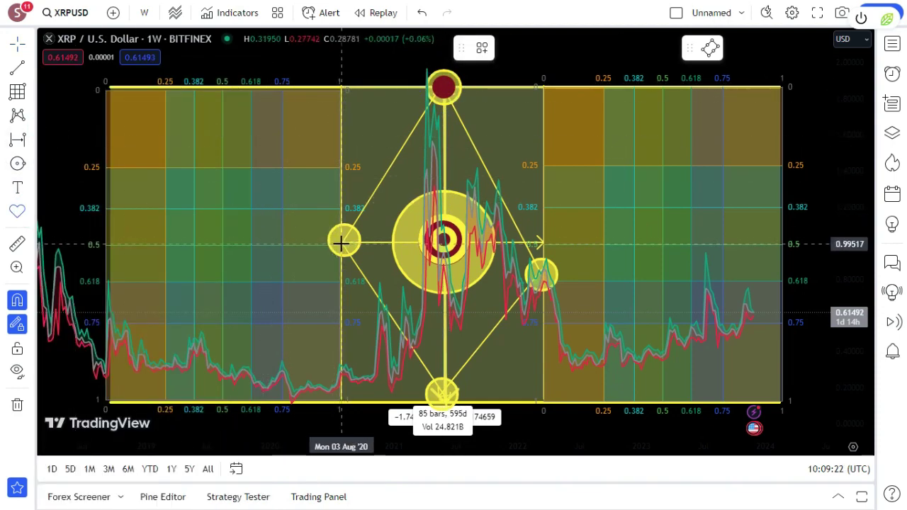
pyautogui.click(341, 241)
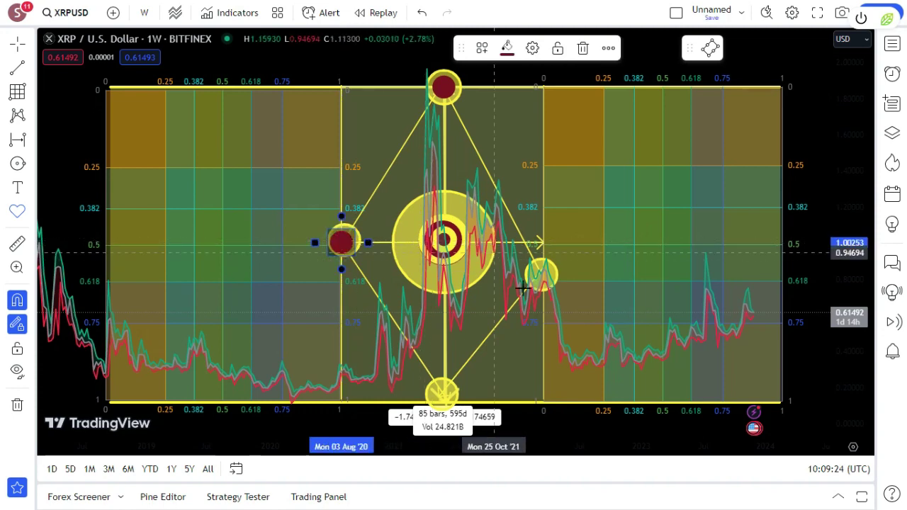
pyautogui.moveTo(540, 273); pyautogui.dragTo(441, 395)
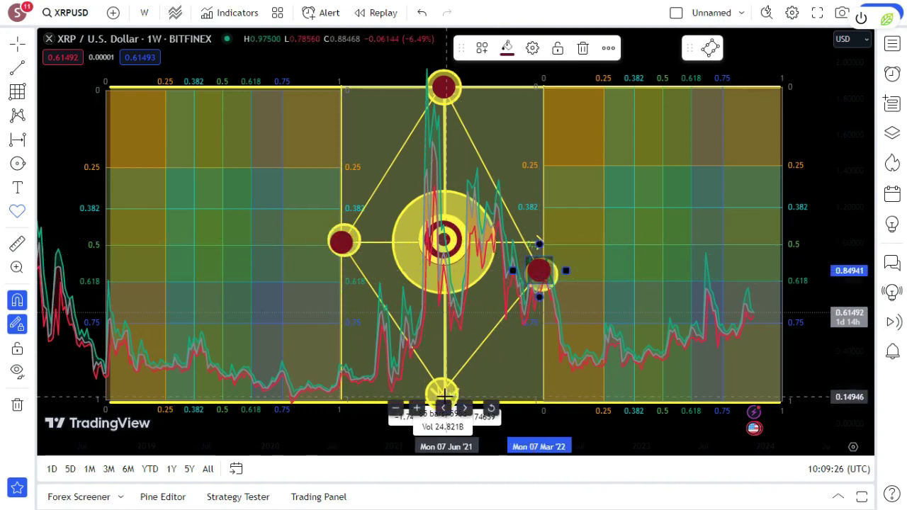
pyautogui.click(343, 242)
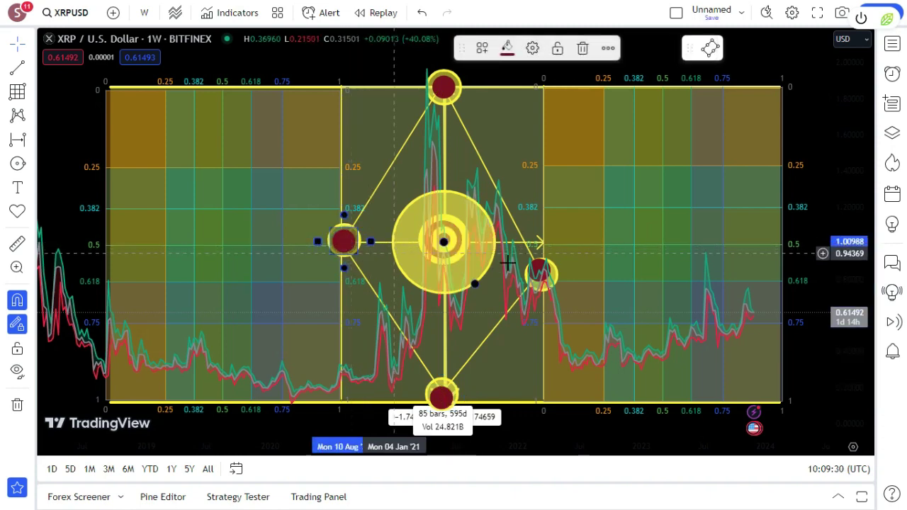
pyautogui.click(537, 268)
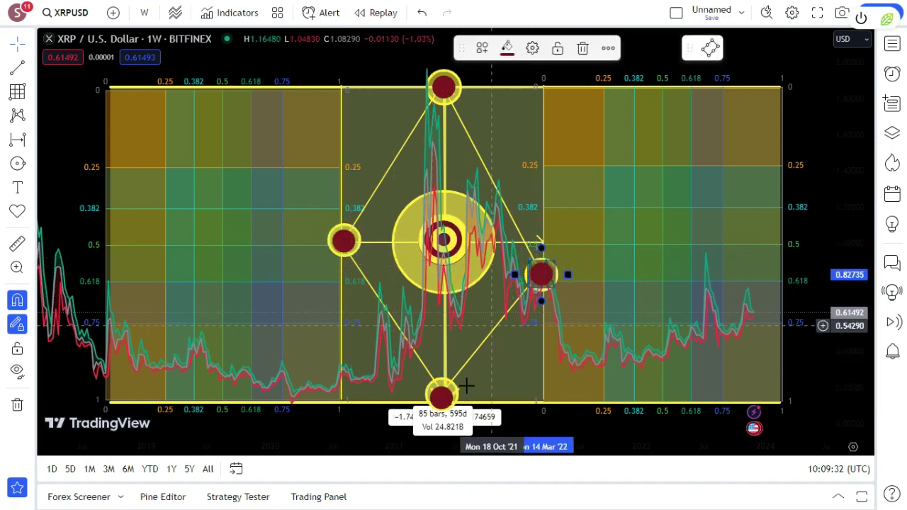
pyautogui.moveTo(447, 397)
pyautogui.moveTo(447, 399); pyautogui.dragTo(450, 390)
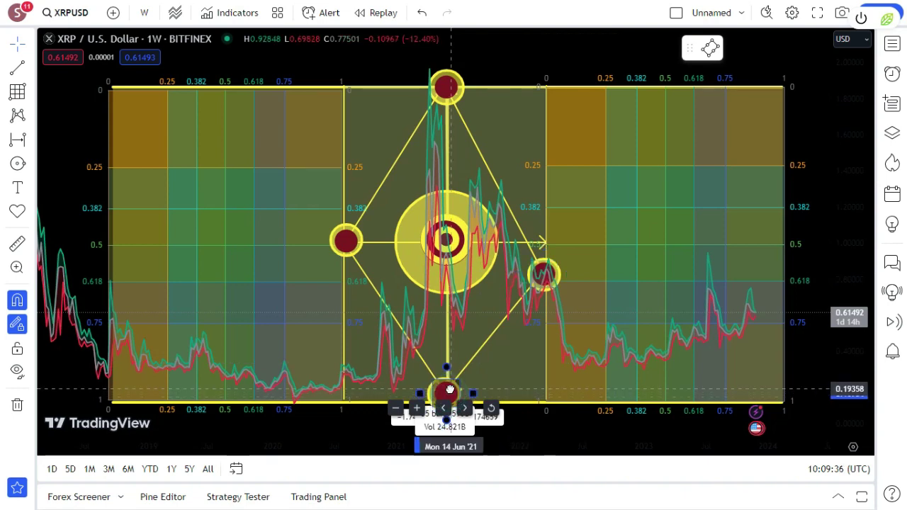
pyautogui.moveTo(449, 390); pyautogui.dragTo(444, 394)
pyautogui.click(311, 71)
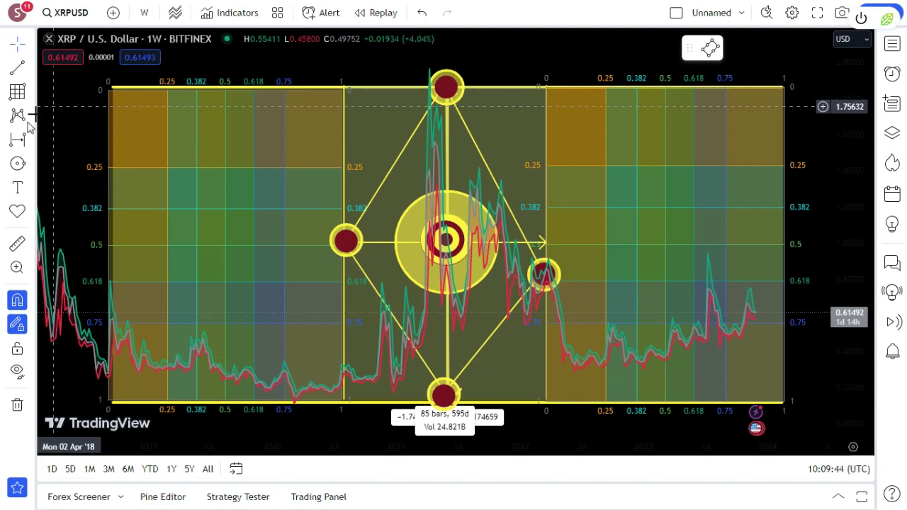
# Place a yellow target icon on the top dark red dot
pyautogui.click(30, 212)
pyautogui.click(88, 124)
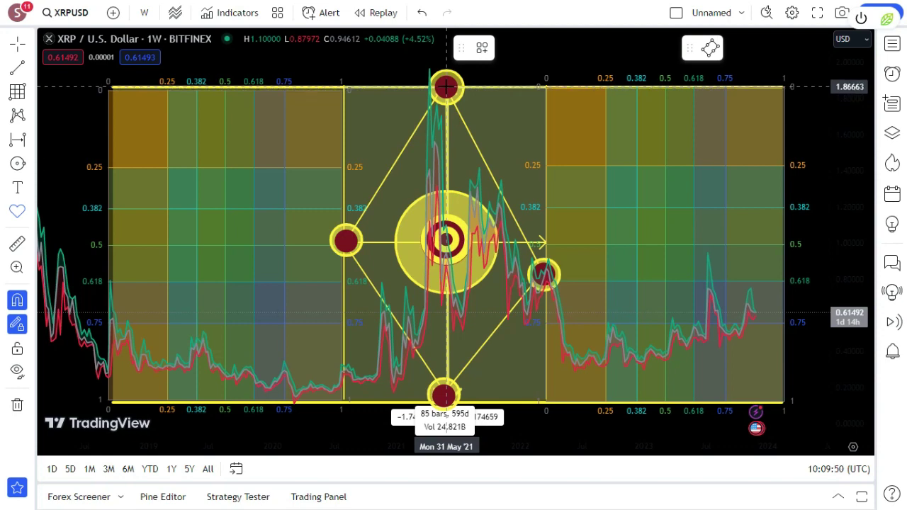
pyautogui.click(446, 86)
pyautogui.click(512, 48)
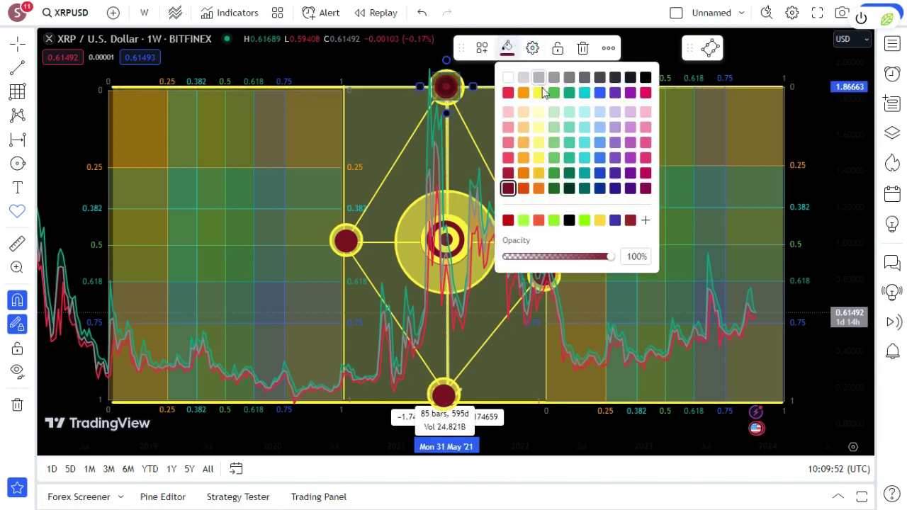
pyautogui.click(540, 93)
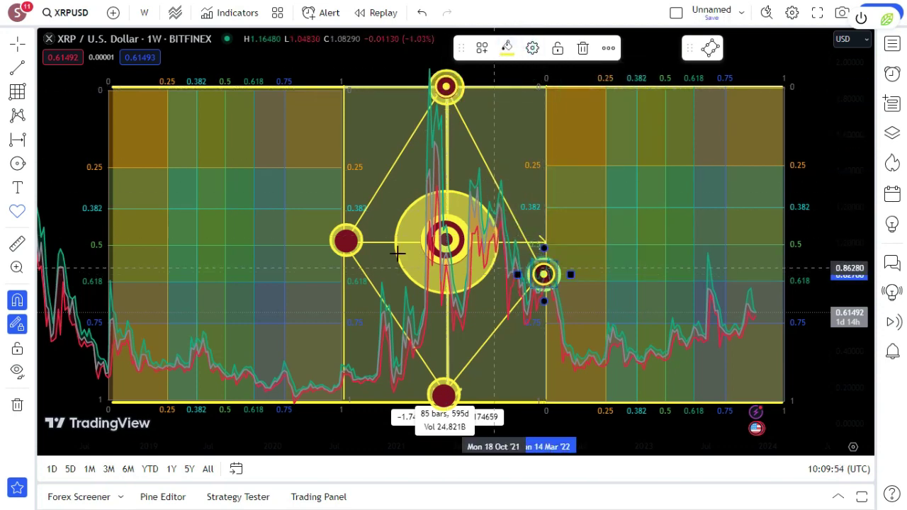
# Select the left and bottom bullseye markers and zoom out to the whole range grid
pyautogui.click(346, 241)
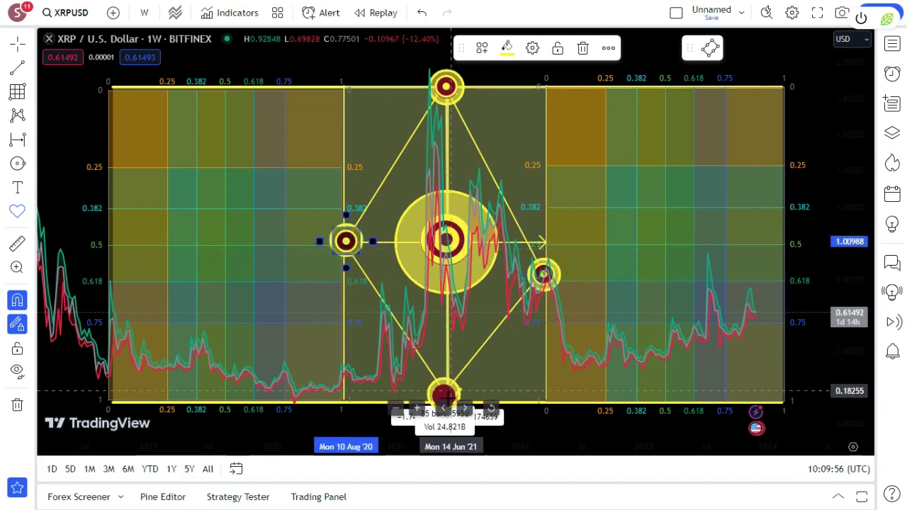
pyautogui.click(444, 395)
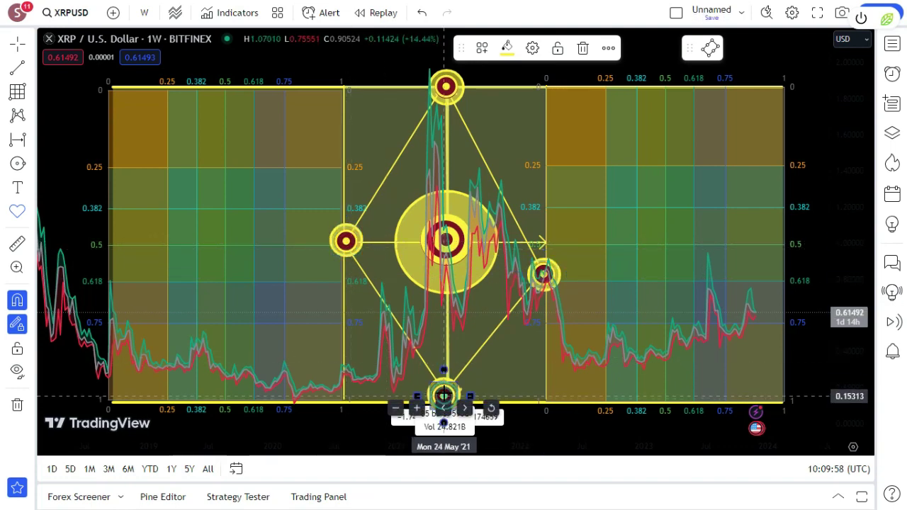
pyautogui.scroll(-3, 434, 294)
pyautogui.scroll(3, 434, 296)
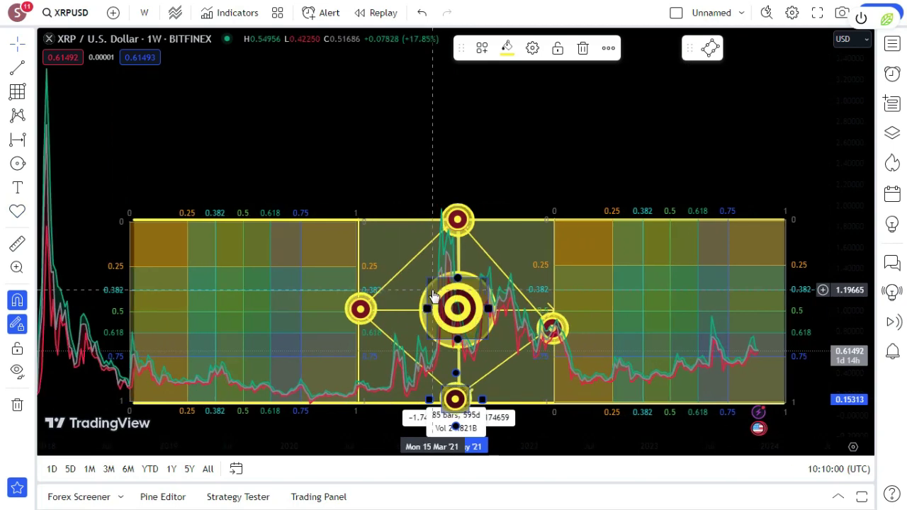
pyautogui.scroll(-1, 435, 297)
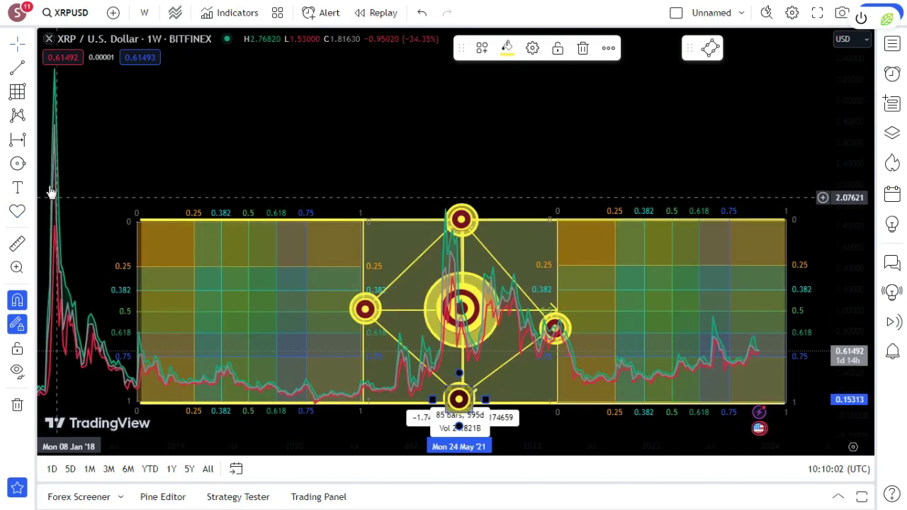
pyautogui.click(30, 163)
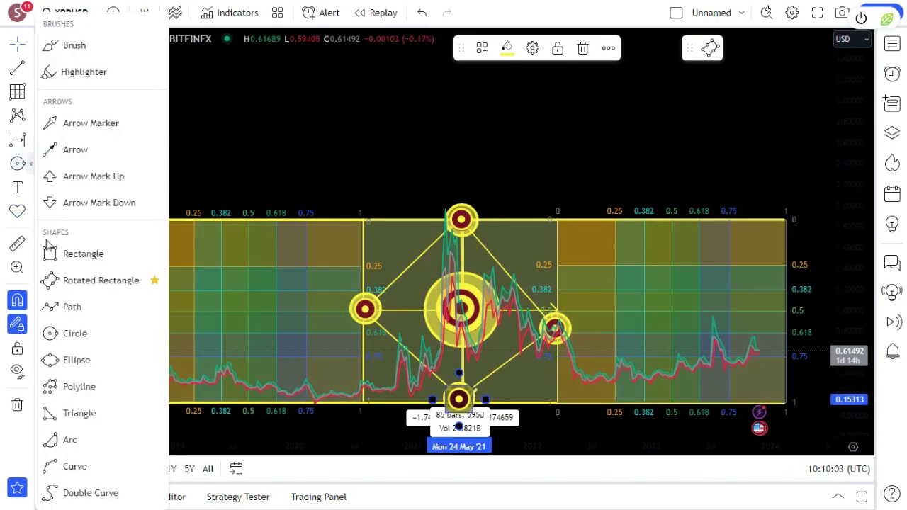
# Draw a yellow zigzag path from the left bullseye to the grid's lower left
pyautogui.click(146, 314)
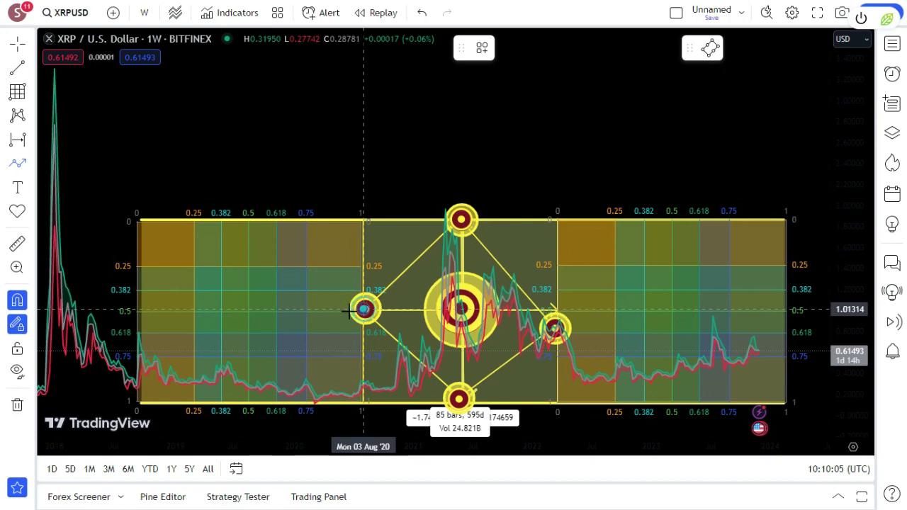
pyautogui.click(315, 330)
pyautogui.click(274, 292)
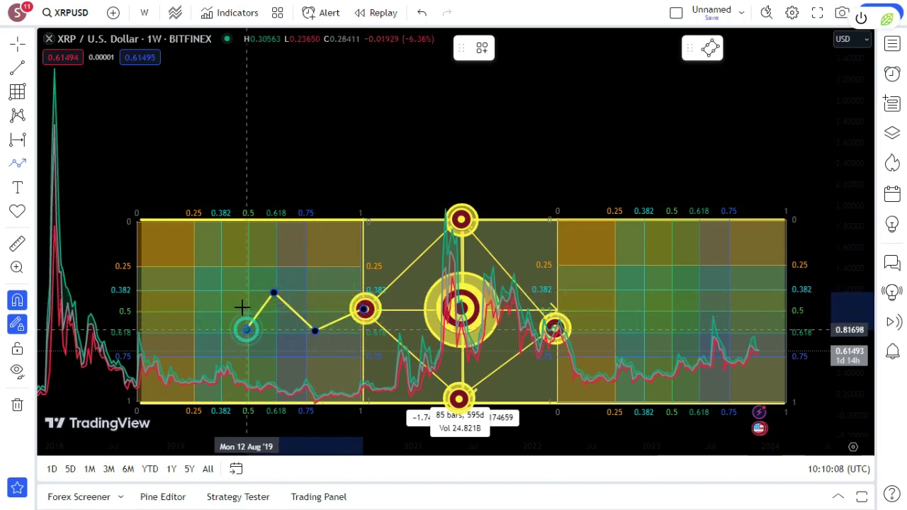
pyautogui.click(242, 306)
pyautogui.click(221, 276)
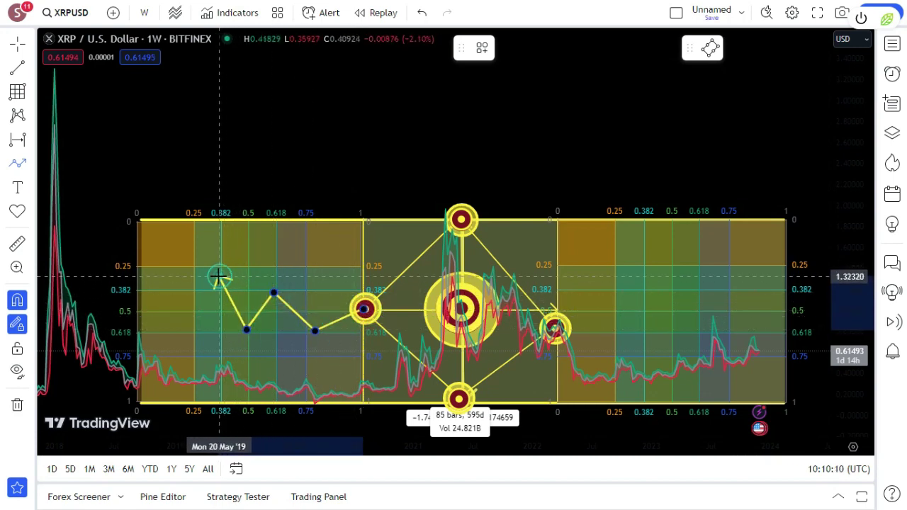
pyautogui.click(189, 286)
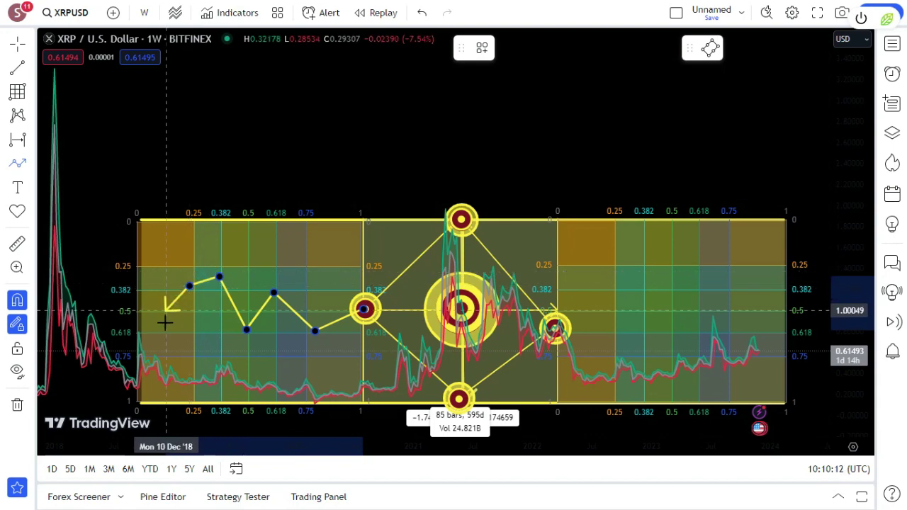
pyautogui.click(164, 328)
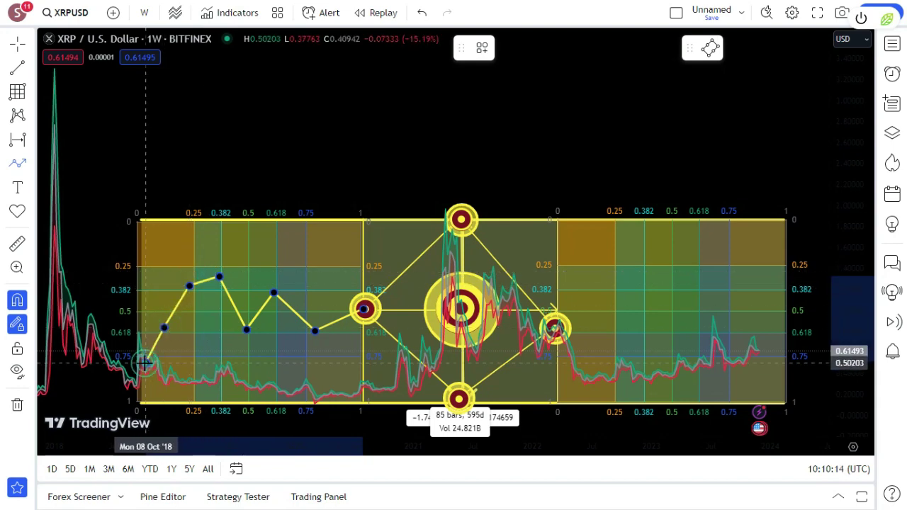
pyautogui.doubleClick(143, 363)
# Draw a second zigzag path from the right bullseye down to the bottom-right corner
pyautogui.click(18, 163)
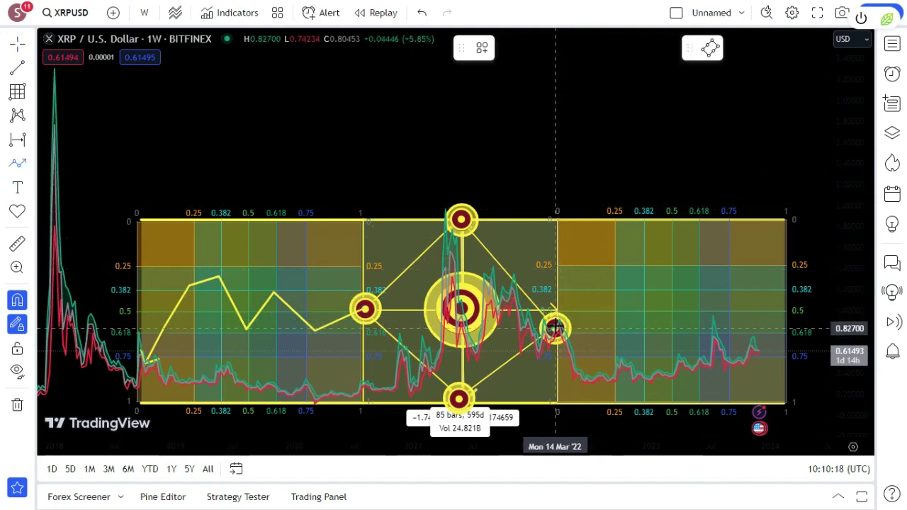
pyautogui.click(564, 287)
pyautogui.click(603, 301)
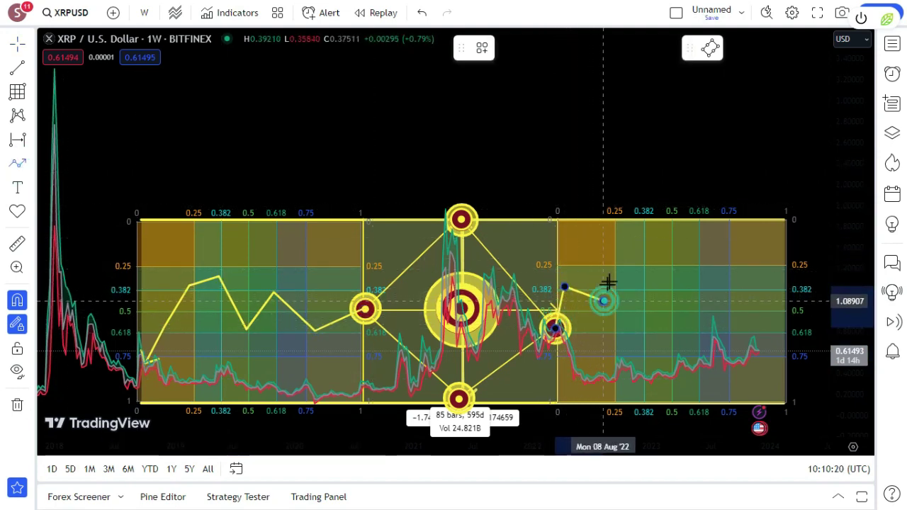
pyautogui.click(636, 260)
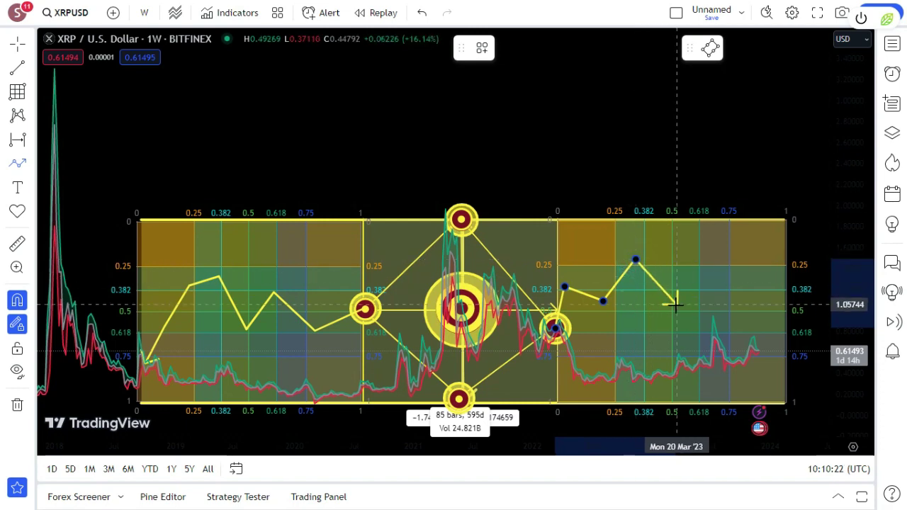
pyautogui.click(708, 303)
pyautogui.click(737, 361)
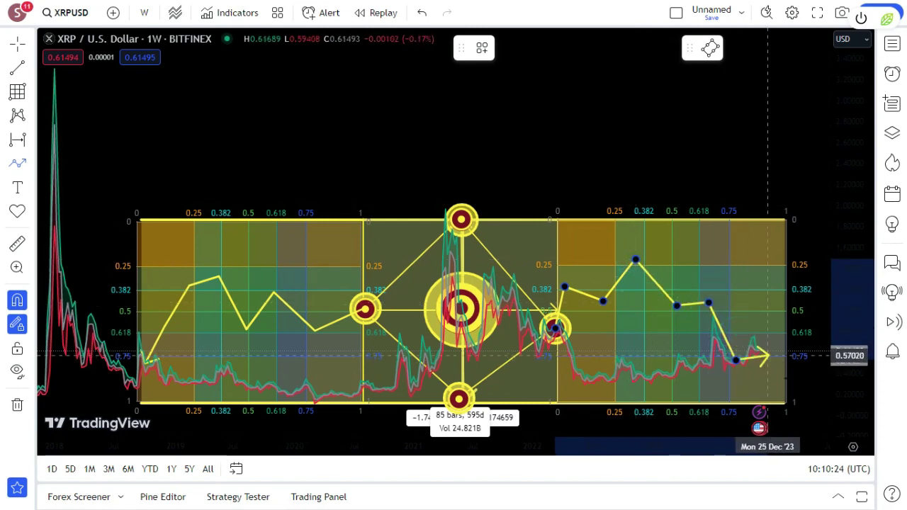
pyautogui.doubleClick(784, 399)
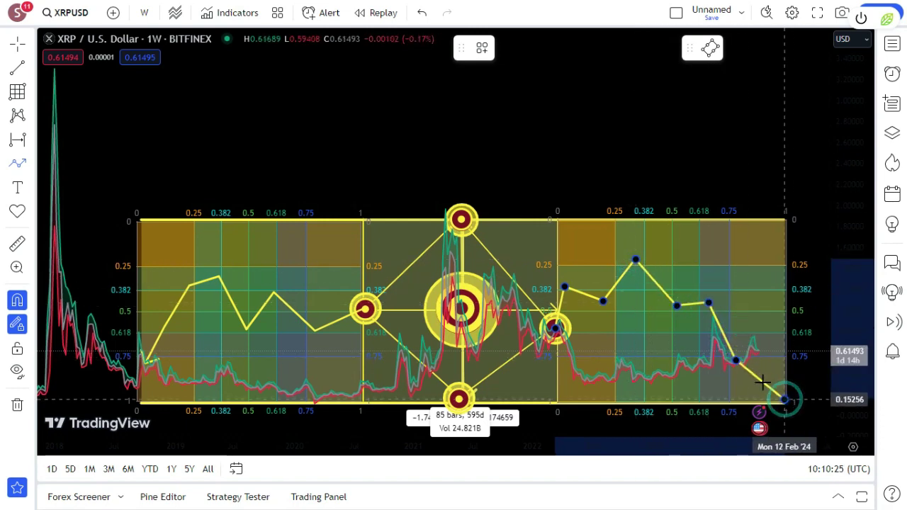
# Place a filled circle on the left path's first peak and colour it yellow
pyautogui.click(31, 207)
pyautogui.click(73, 125)
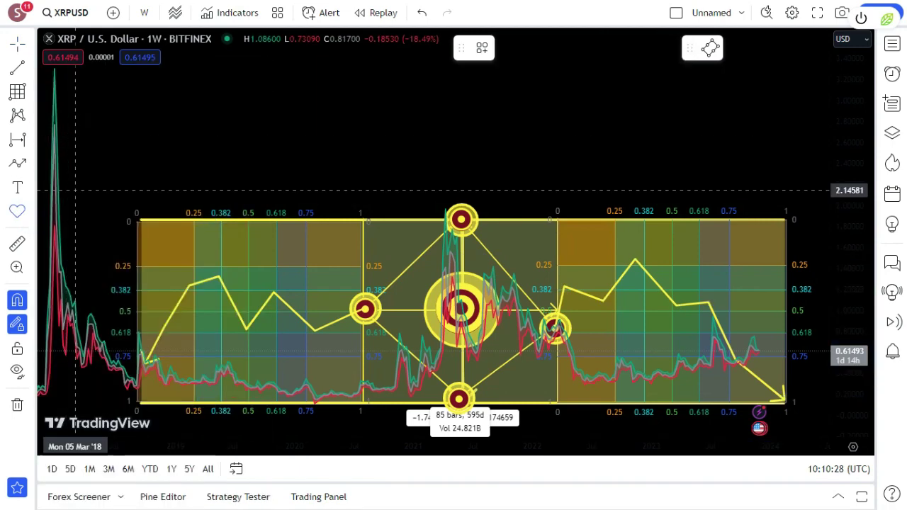
pyautogui.click(182, 289)
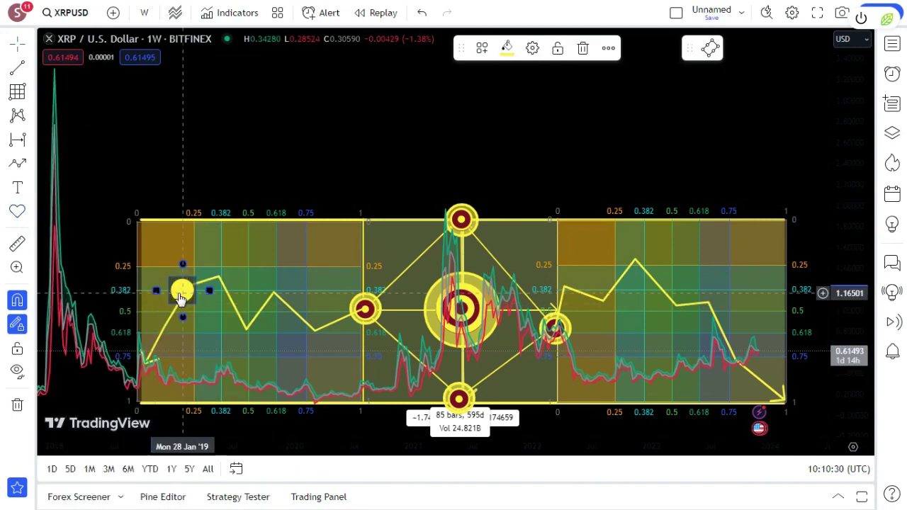
pyautogui.moveTo(182, 298)
pyautogui.mouseDown()
pyautogui.moveTo(203, 290)
pyautogui.moveTo(188, 289)
pyautogui.mouseUp()
pyautogui.click(502, 54)
pyautogui.click(506, 77)
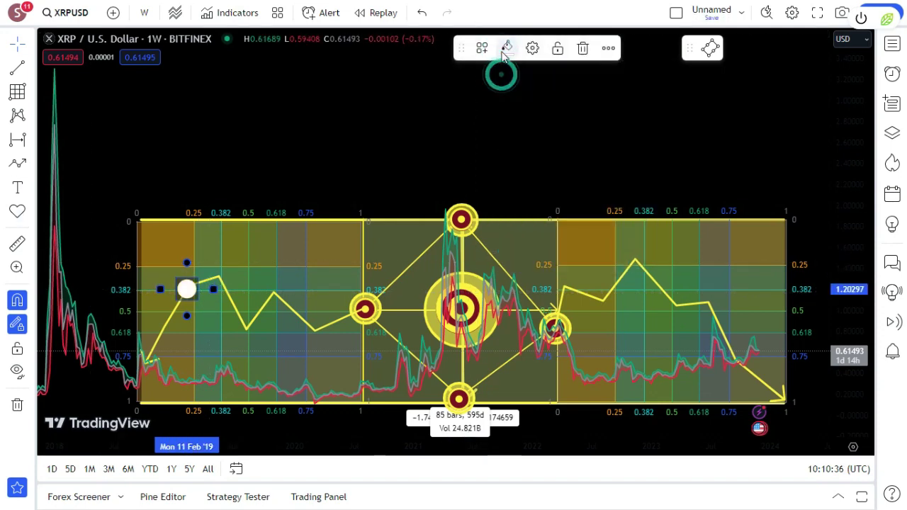
pyautogui.click(505, 49)
pyautogui.click(533, 93)
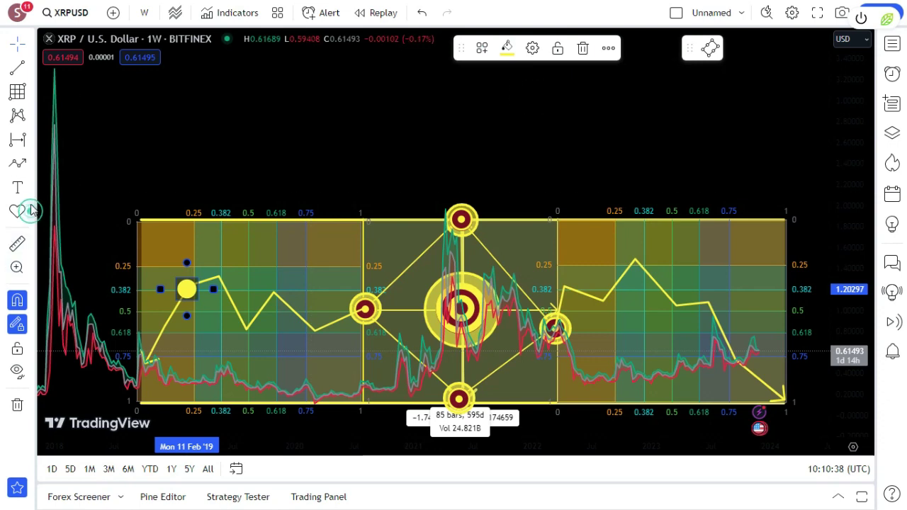
# Put yellow filled circles on the remaining four left-path vertices
pyautogui.click(31, 210)
pyautogui.click(52, 124)
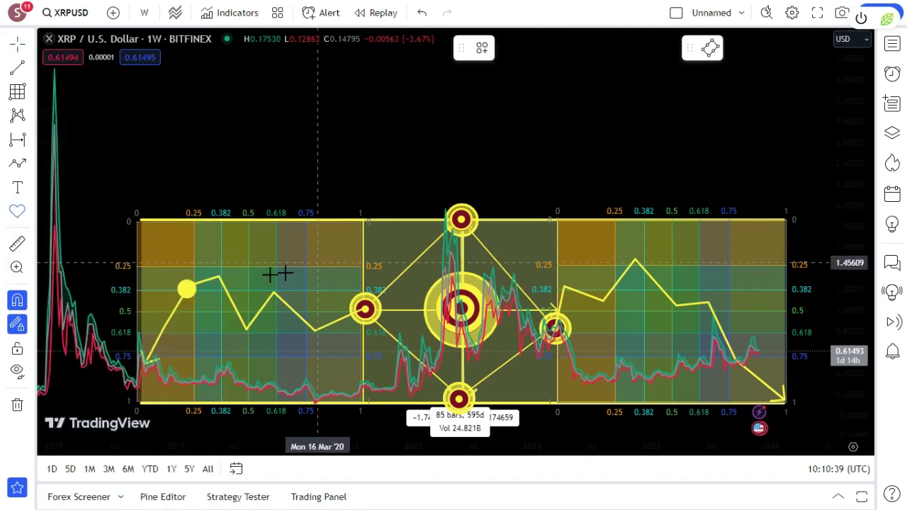
pyautogui.click(219, 277)
pyautogui.click(246, 331)
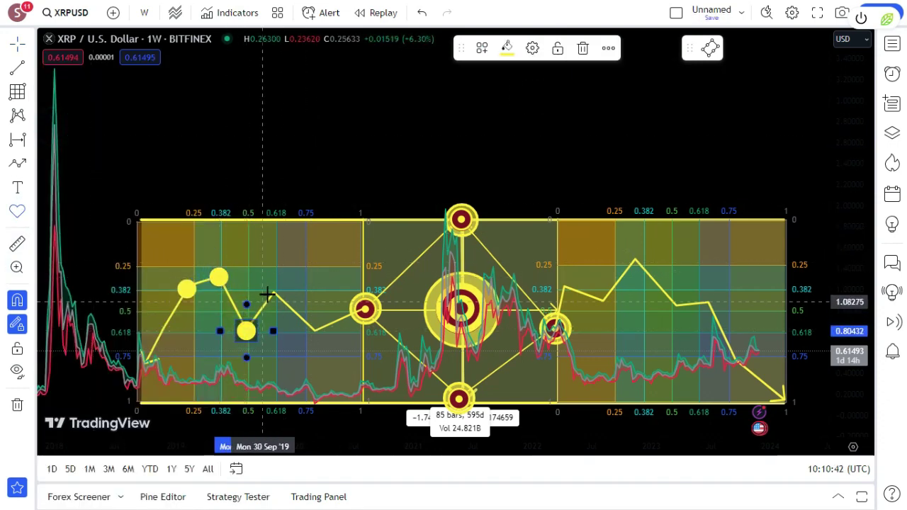
pyautogui.click(270, 292)
pyautogui.click(312, 332)
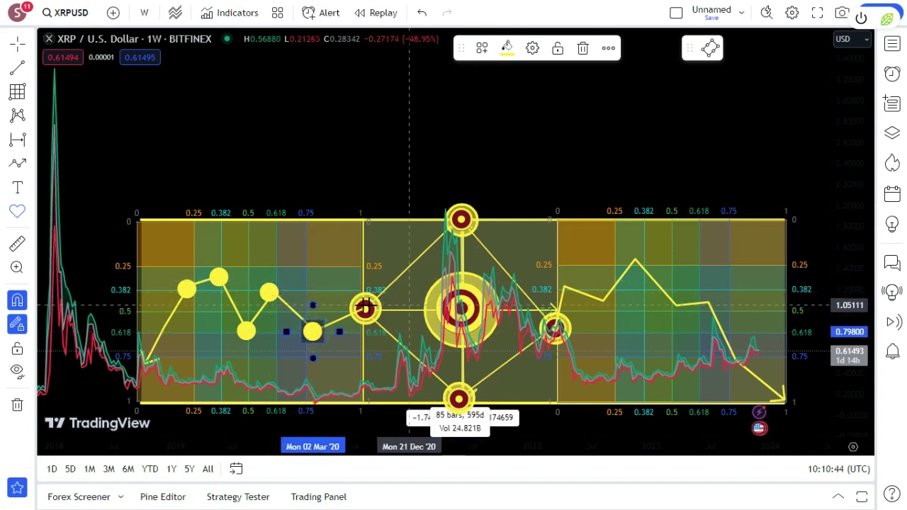
# Mark each of the six right-path vertices with a yellow filled circle
pyautogui.click(562, 285)
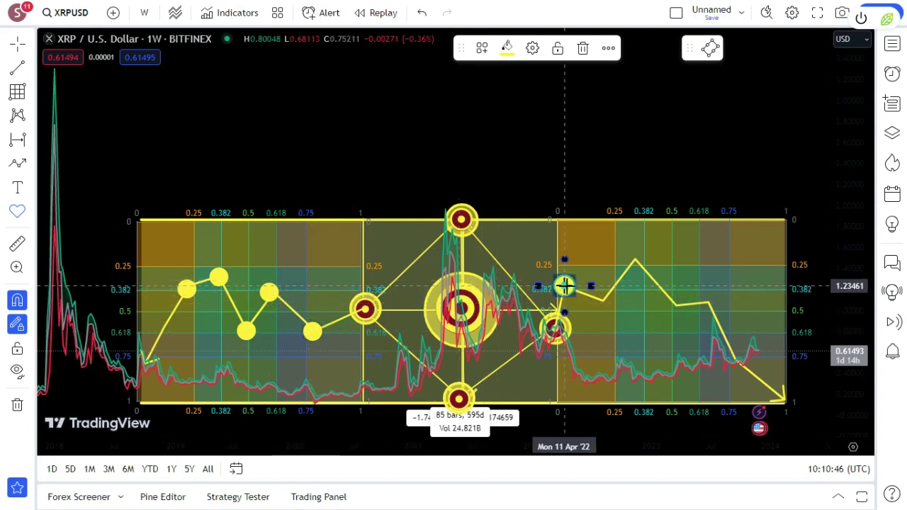
pyautogui.click(601, 300)
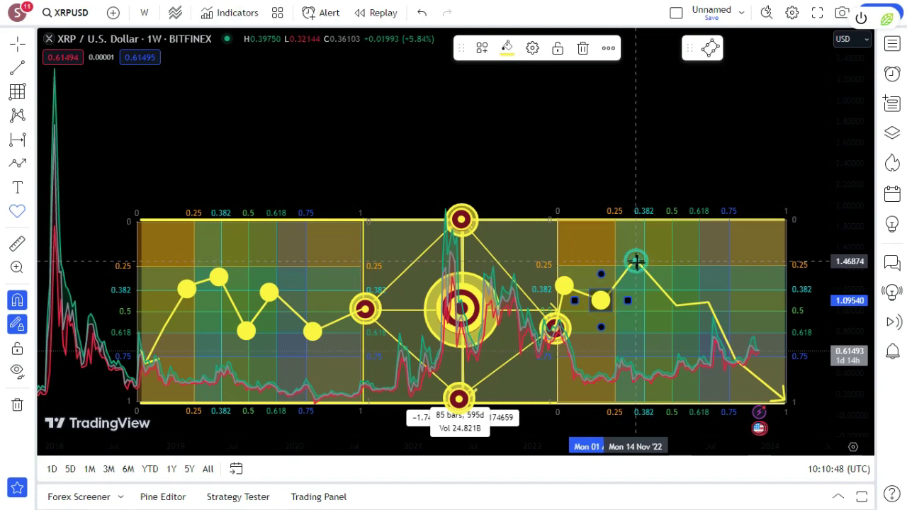
pyautogui.click(635, 261)
pyautogui.click(674, 305)
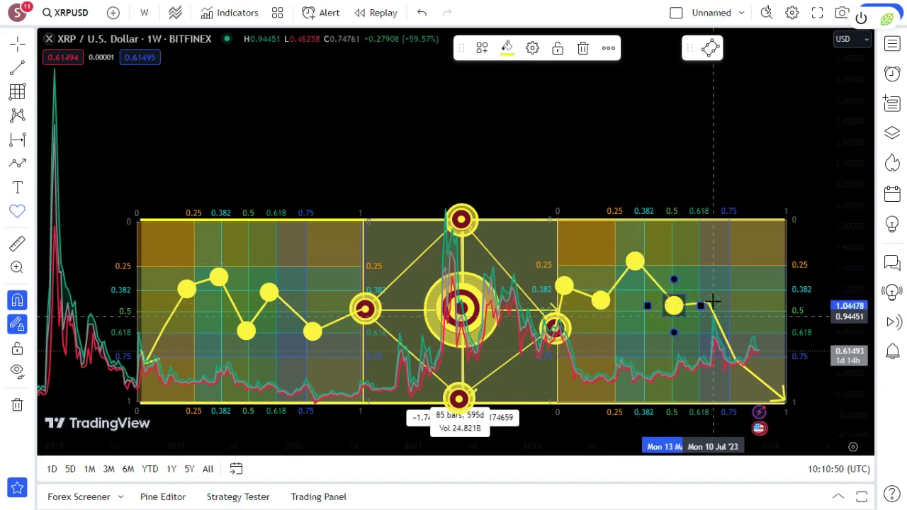
pyautogui.click(712, 311)
pyautogui.click(737, 363)
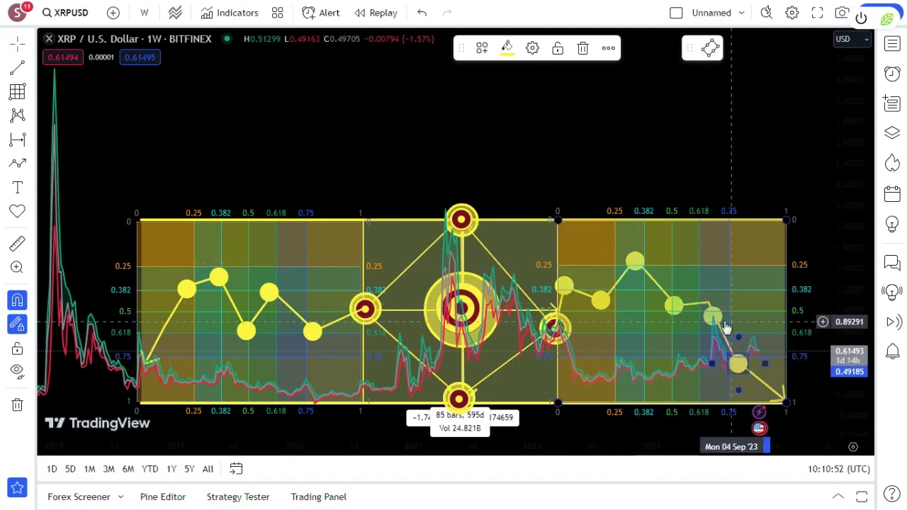
pyautogui.moveTo(714, 318); pyautogui.dragTo(710, 308)
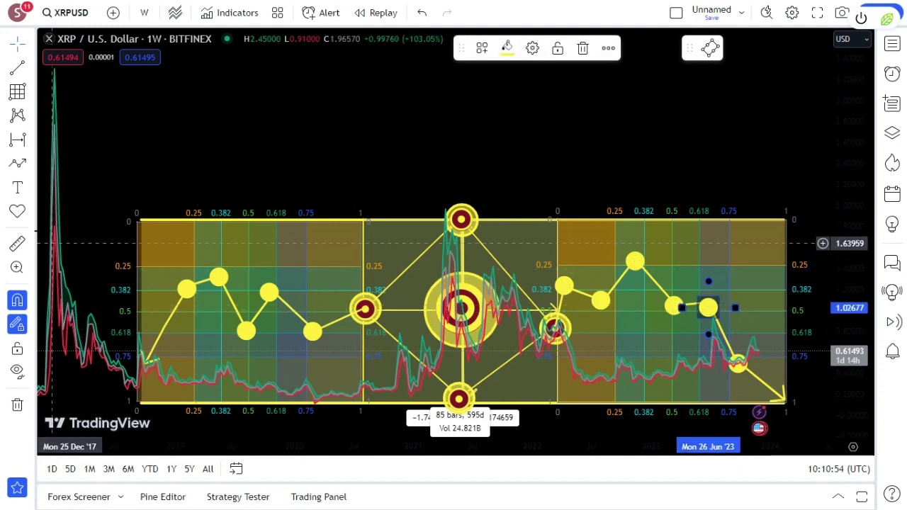
pyautogui.click(17, 210)
pyautogui.click(73, 123)
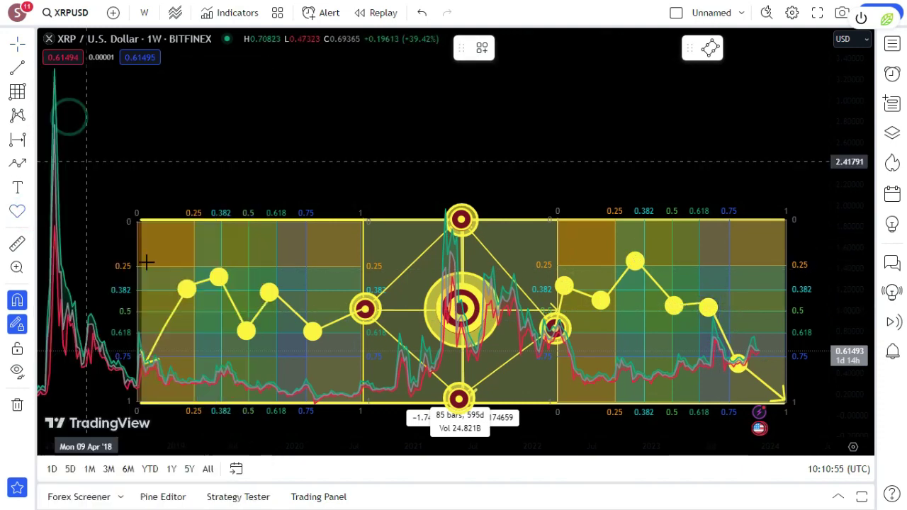
# Put dark red centre icons on the five yellow points of the left zigzag
pyautogui.click(186, 286)
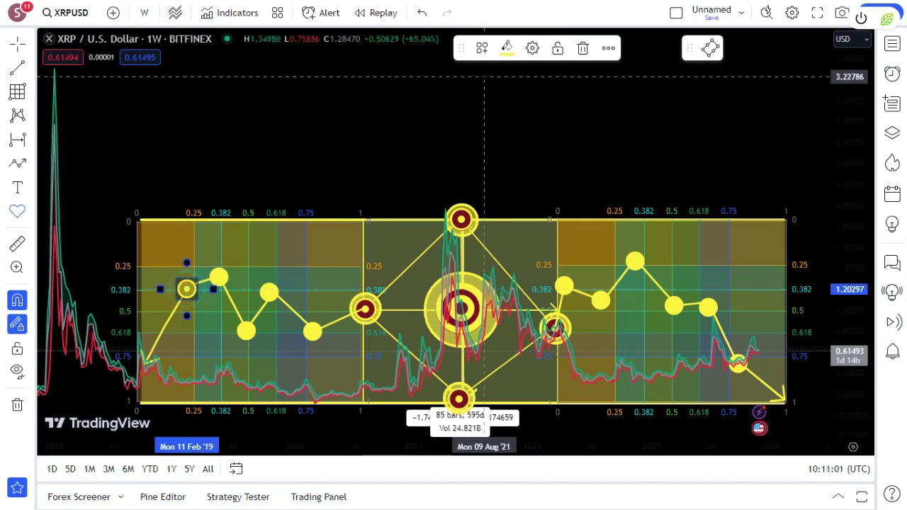
pyautogui.click(507, 48)
pyautogui.click(508, 188)
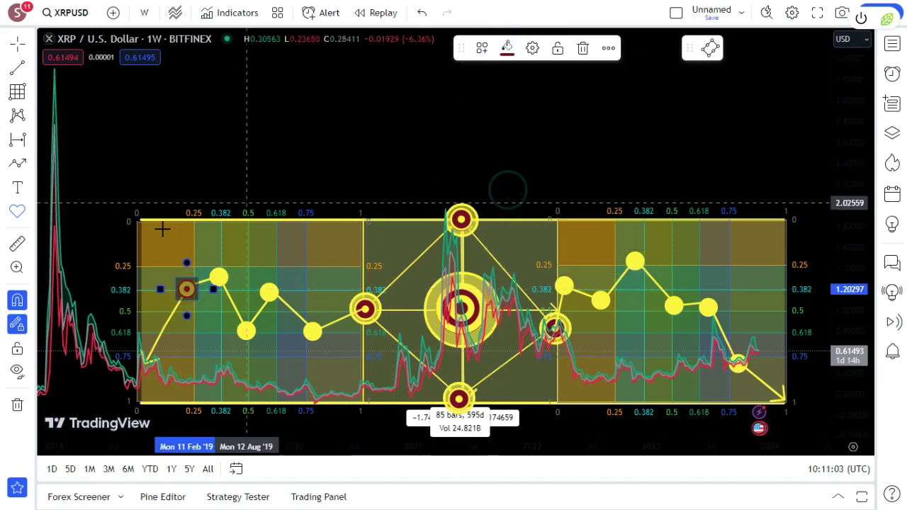
pyautogui.click(217, 276)
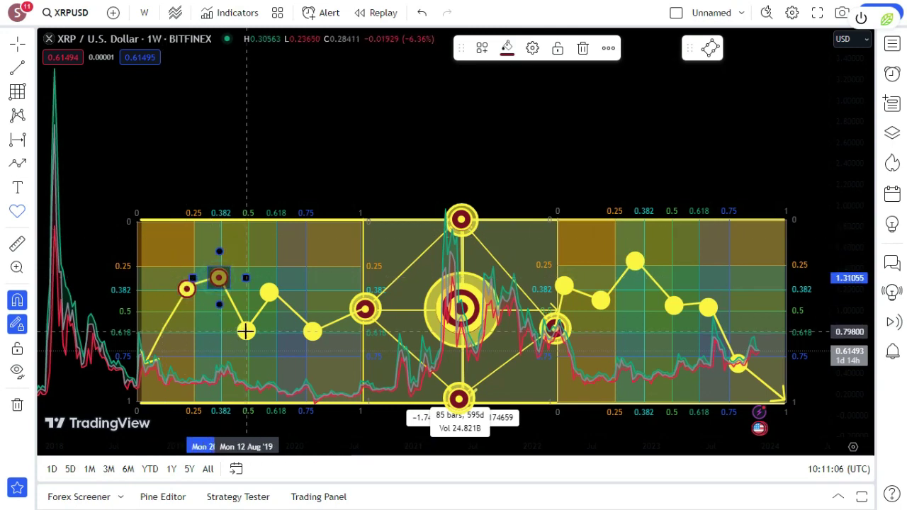
pyautogui.click(245, 331)
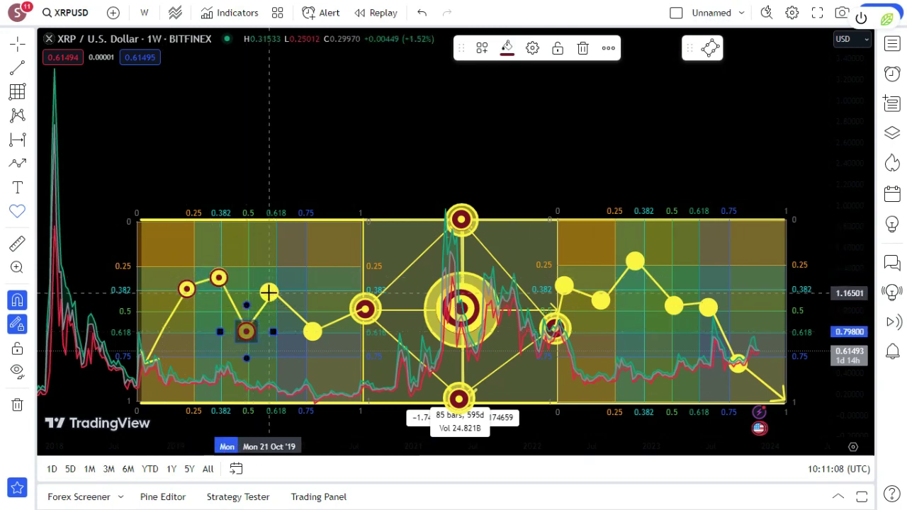
pyautogui.click(269, 292)
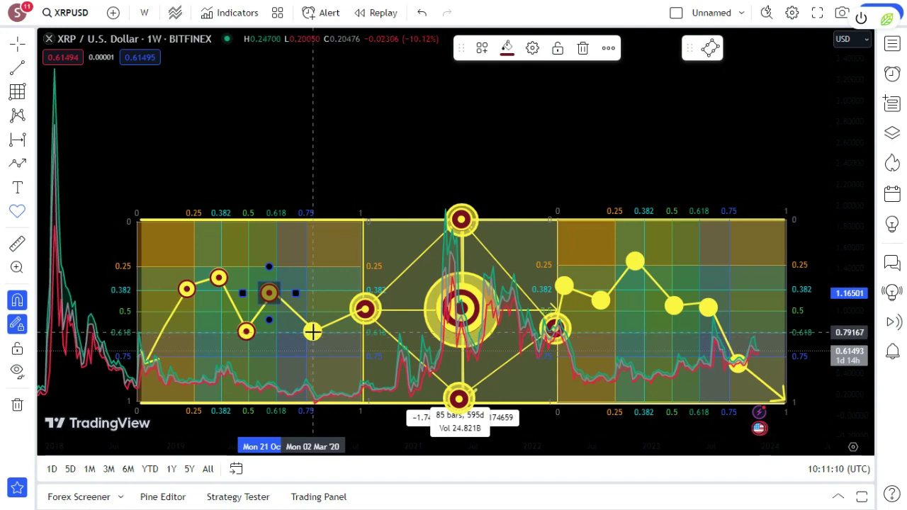
pyautogui.click(313, 332)
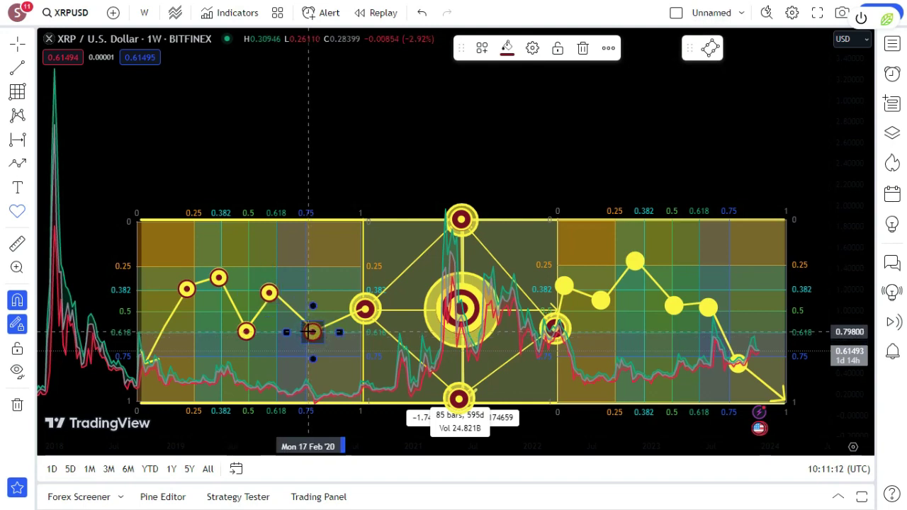
# Cap the six right-zigzag points with dark red centres, nudging the last two into place
pyautogui.click(562, 284)
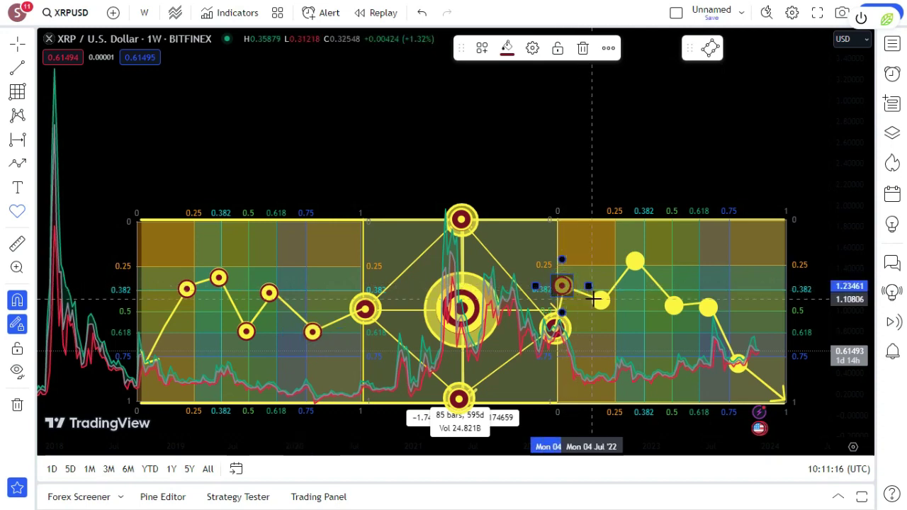
pyautogui.click(600, 301)
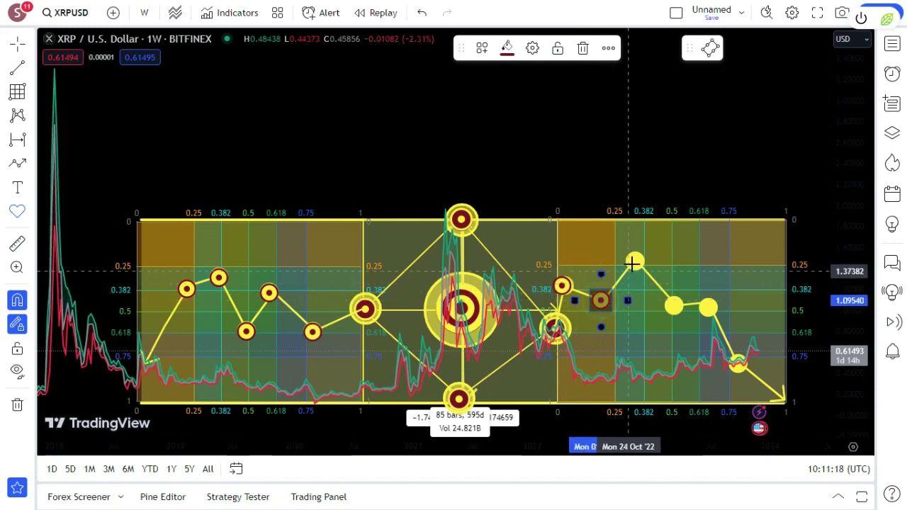
pyautogui.click(635, 262)
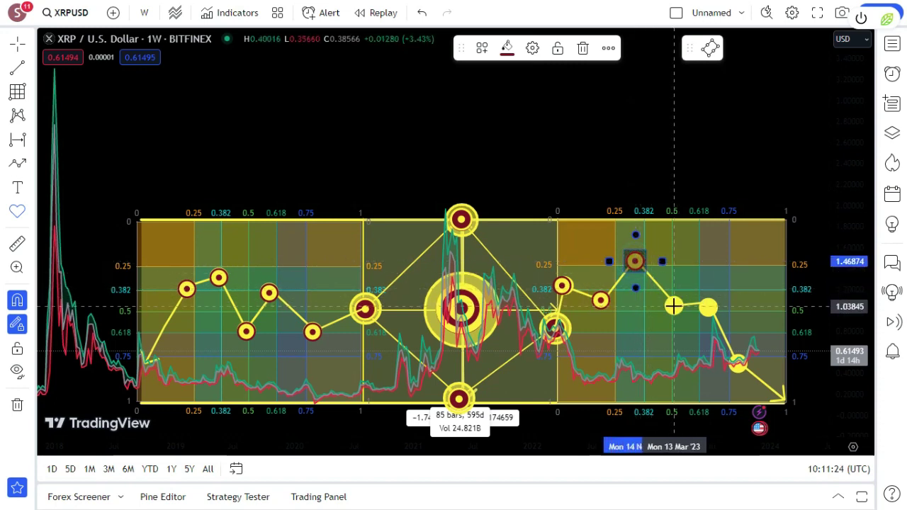
pyautogui.click(674, 306)
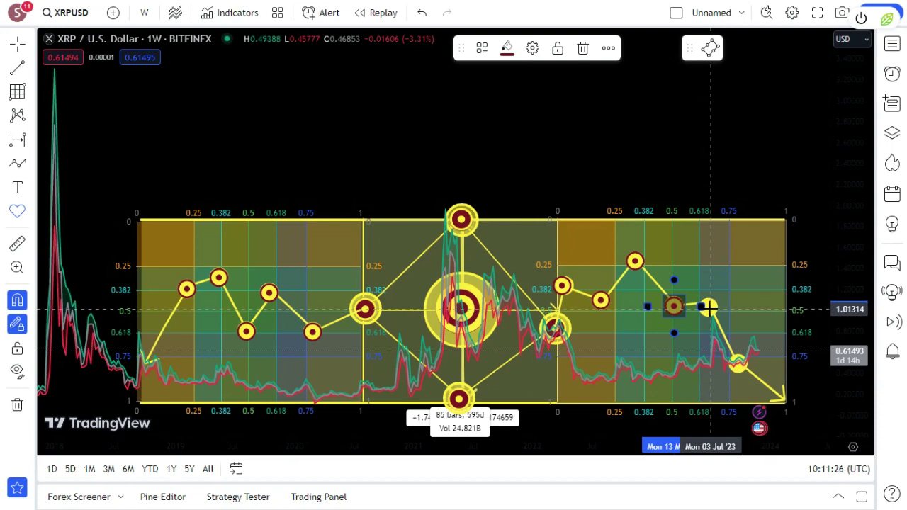
pyautogui.click(707, 307)
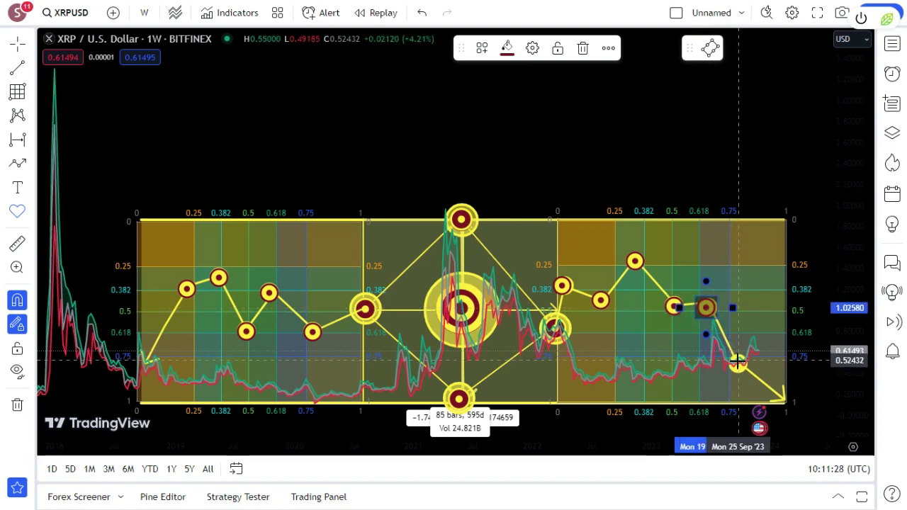
pyautogui.click(738, 362)
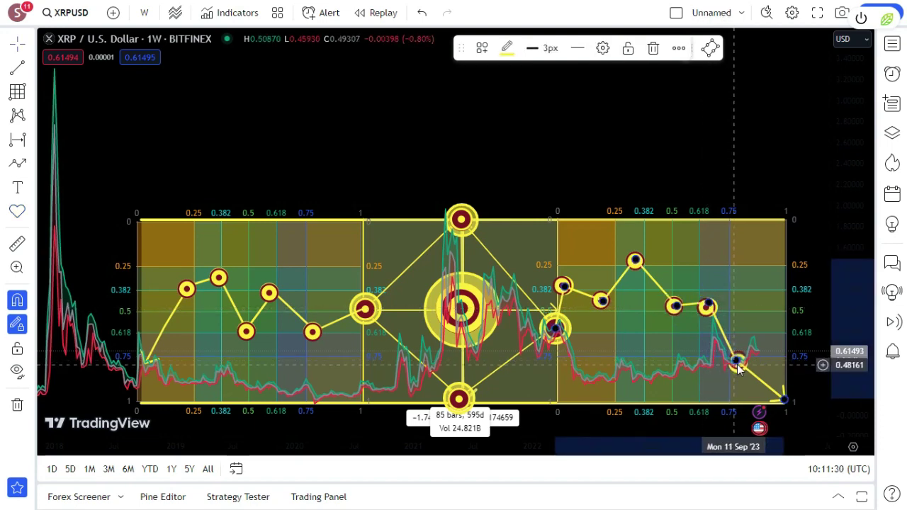
pyautogui.moveTo(736, 365); pyautogui.dragTo(729, 368)
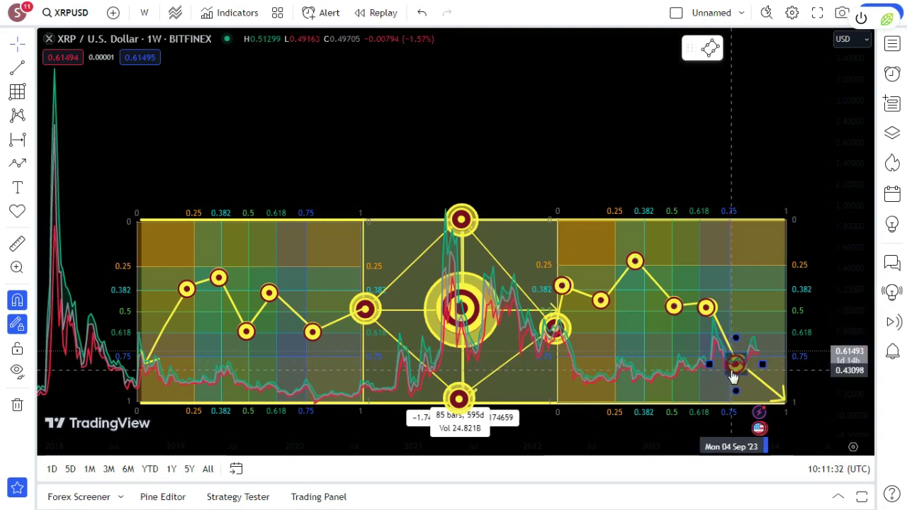
pyautogui.click(707, 315)
pyautogui.moveTo(706, 319)
pyautogui.mouseDown()
pyautogui.moveTo(727, 312)
pyautogui.moveTo(715, 305)
pyautogui.mouseUp()
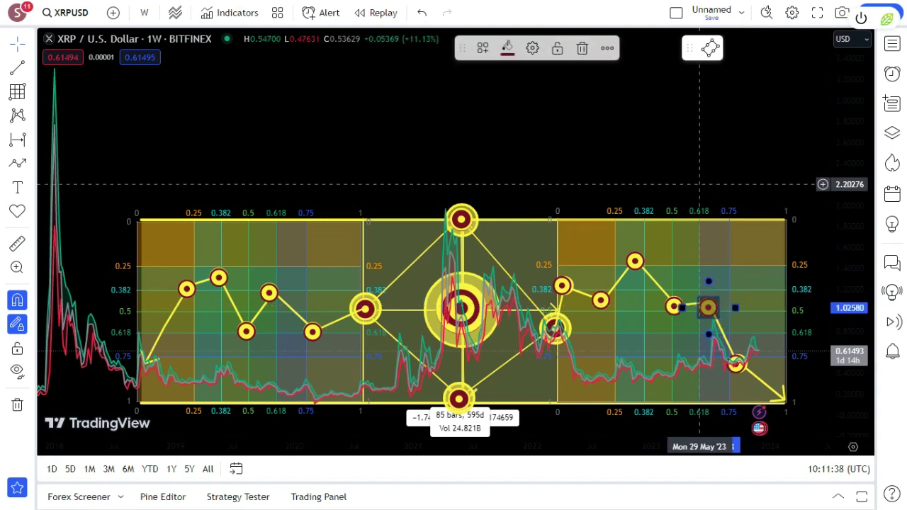
pyautogui.click(726, 370)
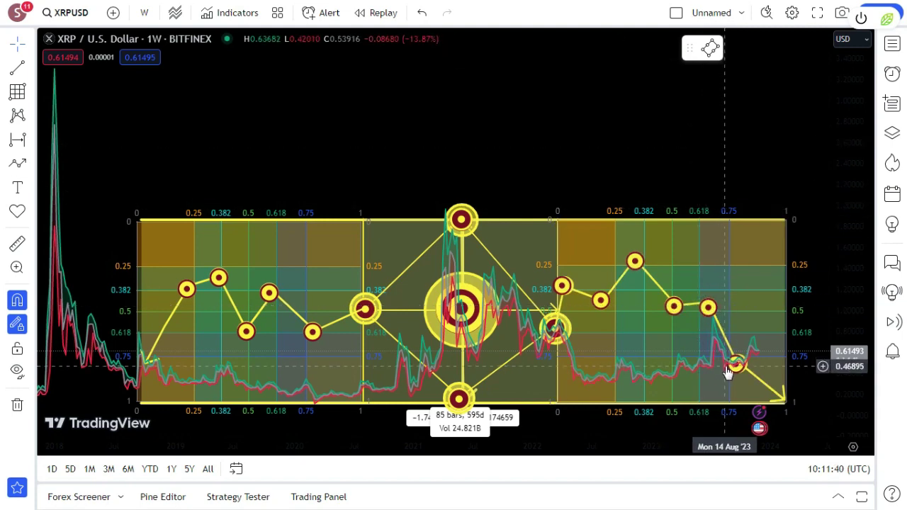
pyautogui.click(737, 374)
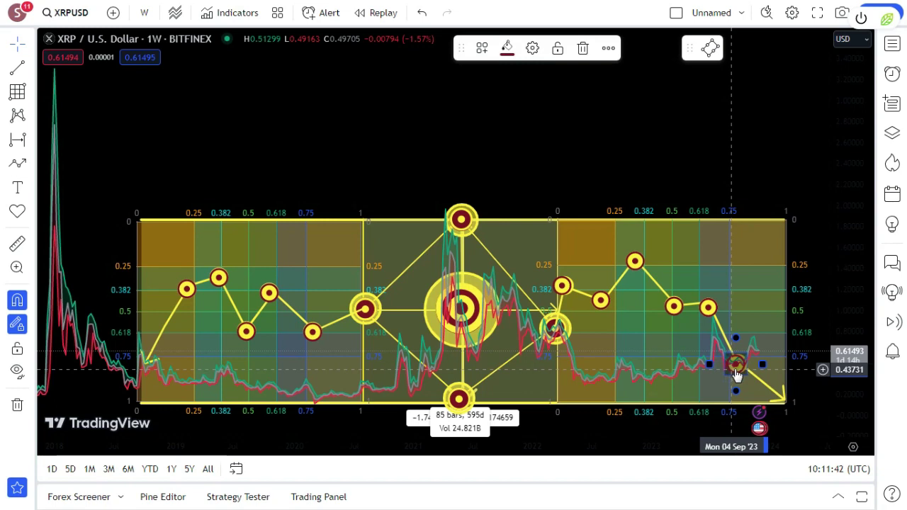
# Highlight the left zigzag's first leg, from its start to the first circle, in dark red
pyautogui.click(607, 148)
pyautogui.scroll(-3, 608, 148)
pyautogui.scroll(2, 610, 148)
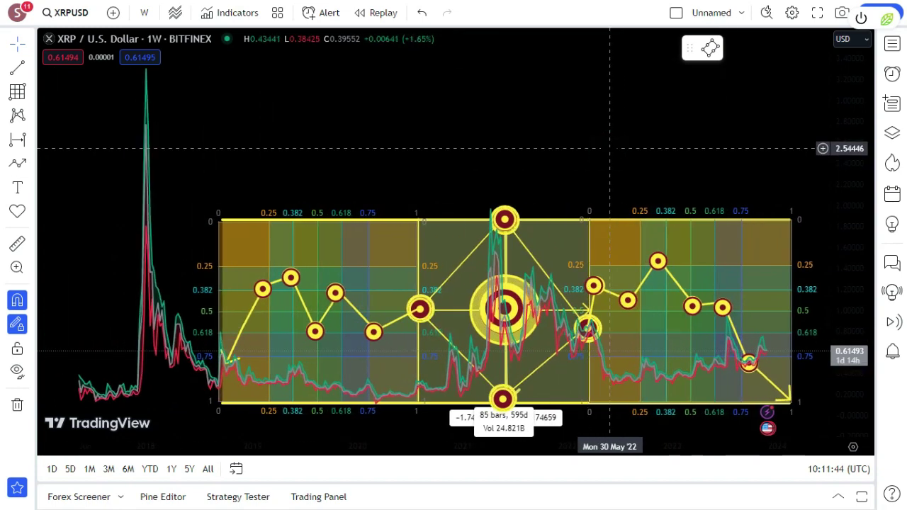
pyautogui.scroll(3, 608, 147)
pyautogui.scroll(-4, 607, 146)
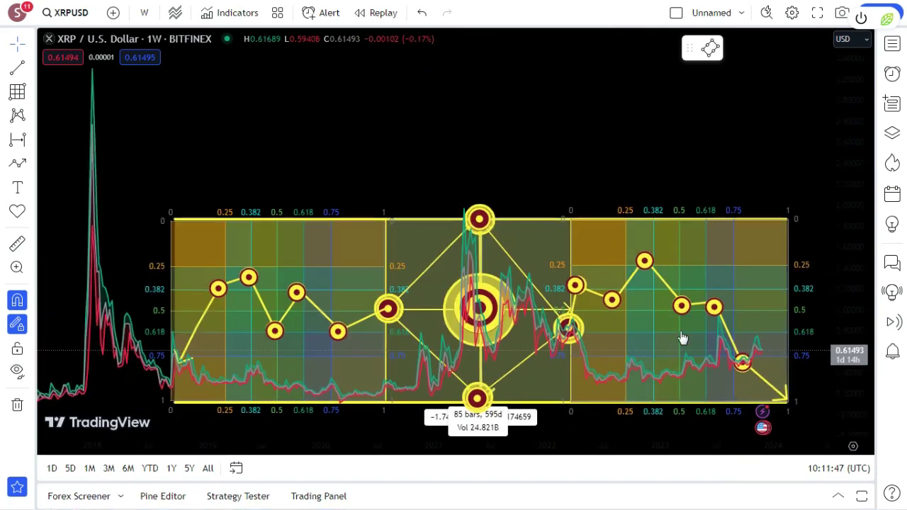
pyautogui.scroll(3, 589, 123)
pyautogui.scroll(-4, 585, 108)
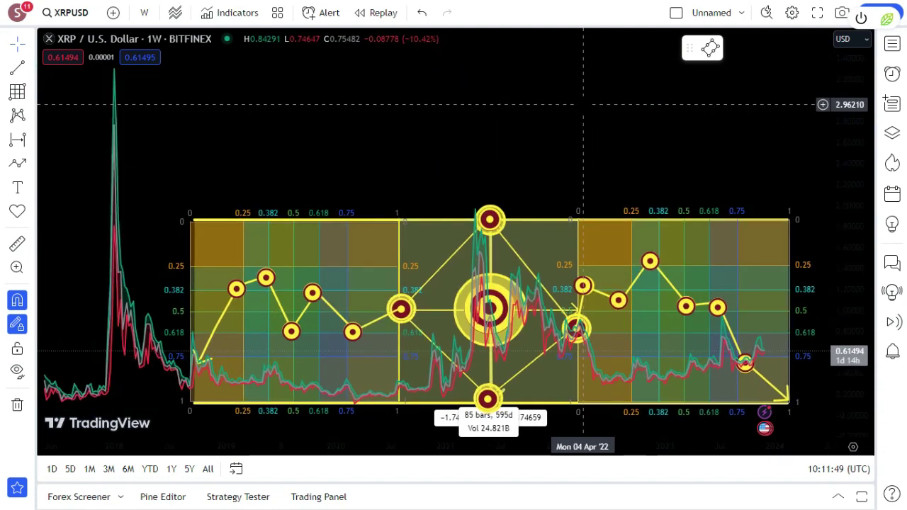
pyautogui.scroll(-2, 584, 104)
pyautogui.scroll(3, 539, 105)
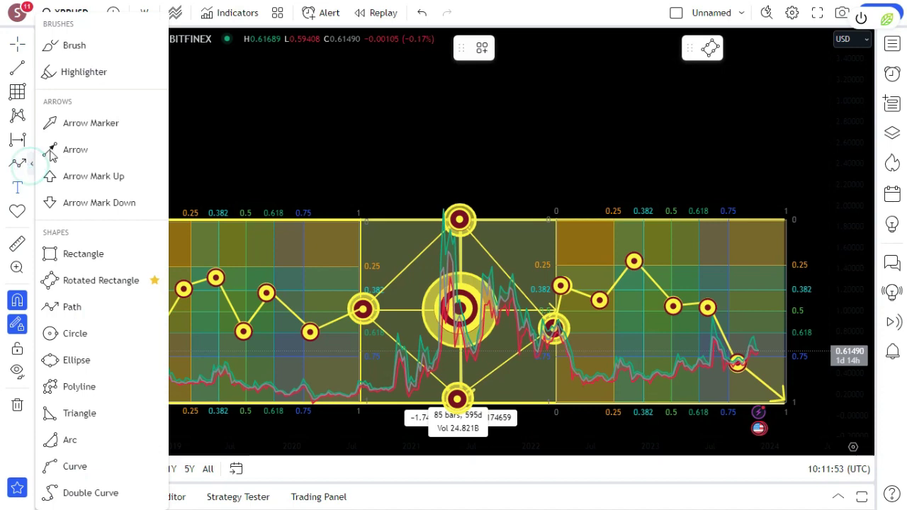
pyautogui.click(30, 163)
pyautogui.click(65, 78)
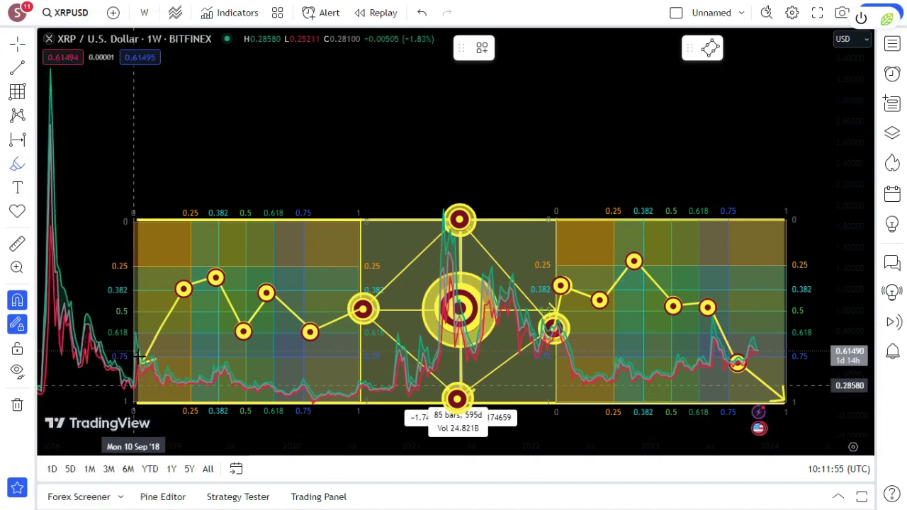
pyautogui.moveTo(145, 363); pyautogui.dragTo(168, 311)
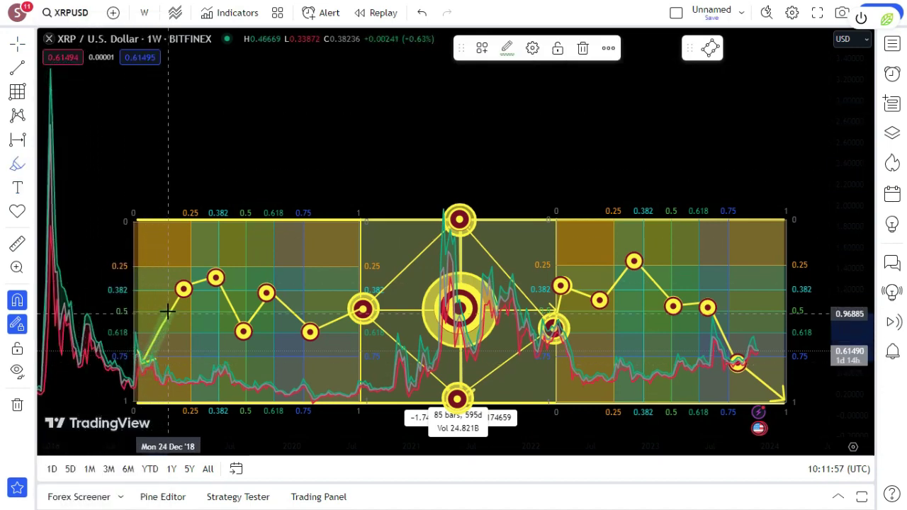
pyautogui.click(507, 48)
pyautogui.click(504, 188)
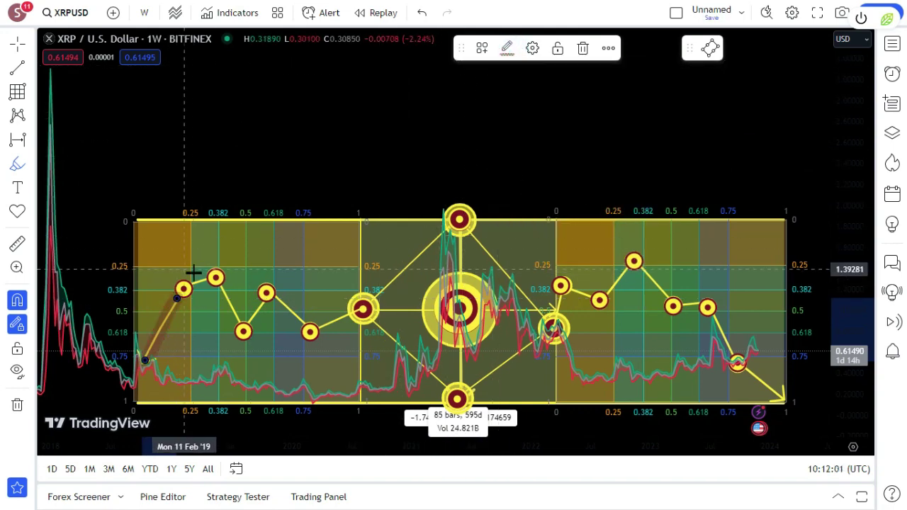
pyautogui.click(505, 50)
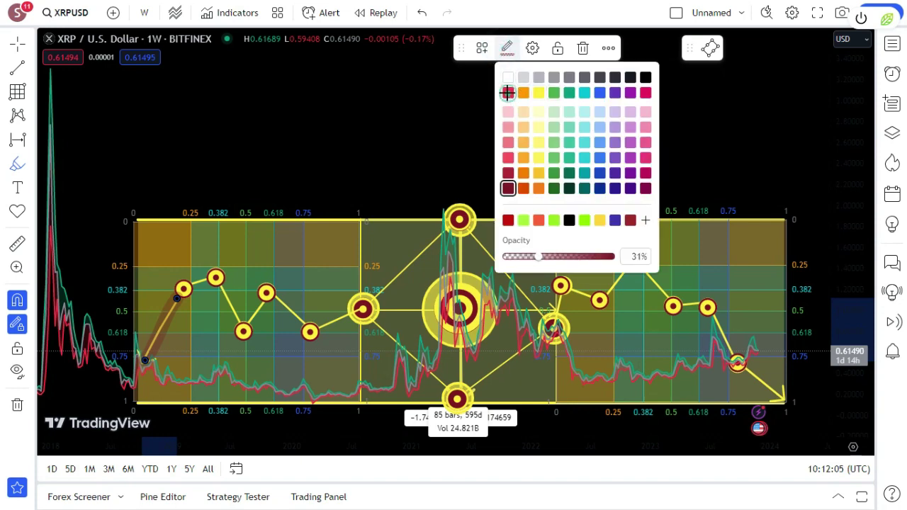
# Apply dark red and add highlighter strokes along the next zigzag leg and two diamond lines
pyautogui.click(508, 92)
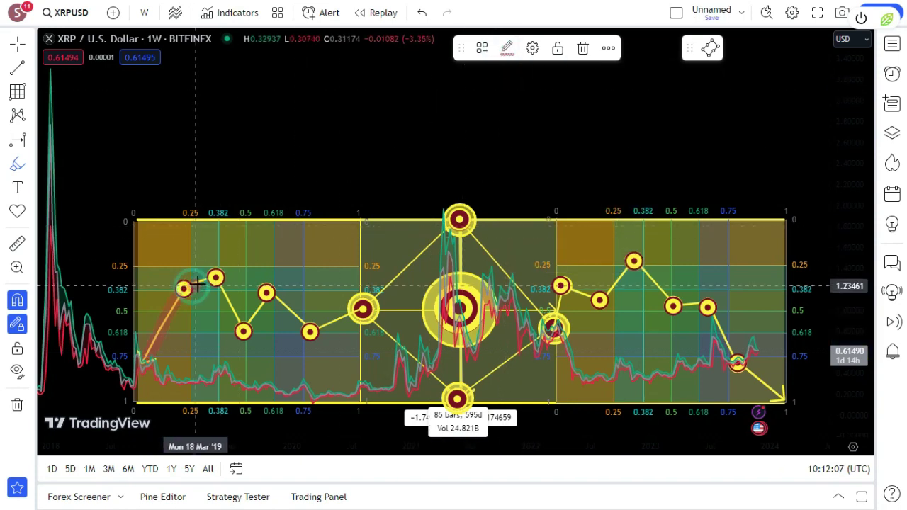
pyautogui.moveTo(222, 284)
pyautogui.mouseDown()
pyautogui.moveTo(244, 324)
pyautogui.moveTo(263, 303)
pyautogui.moveTo(323, 324)
pyautogui.moveTo(376, 301)
pyautogui.moveTo(434, 237)
pyautogui.mouseUp()
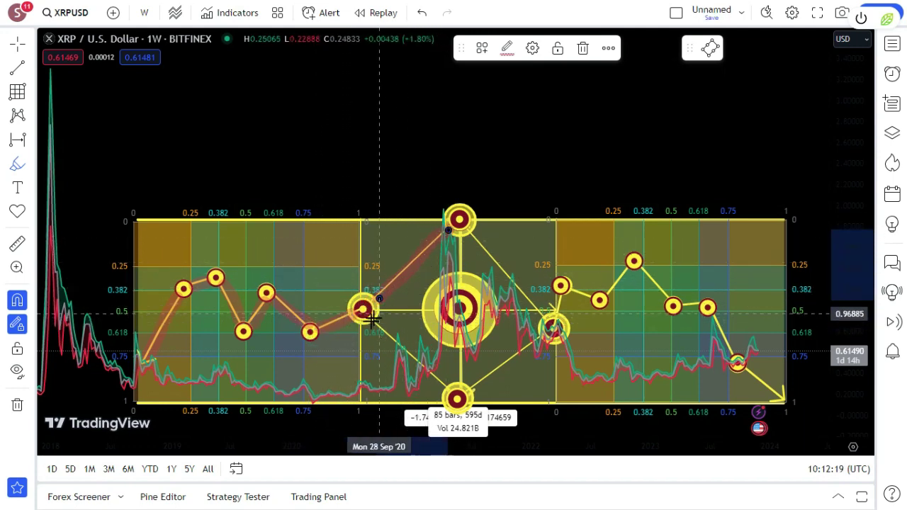
pyautogui.moveTo(383, 330); pyautogui.dragTo(444, 381)
pyautogui.moveTo(474, 237); pyautogui.dragTo(540, 312)
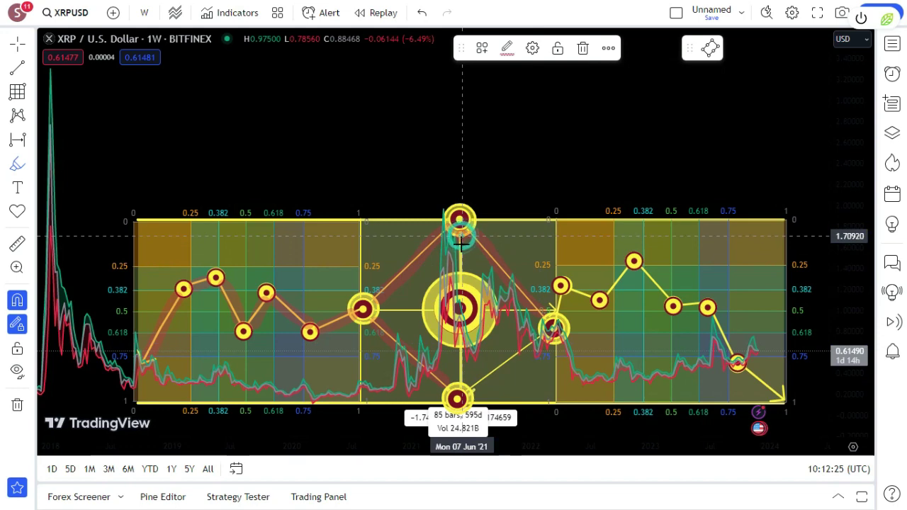